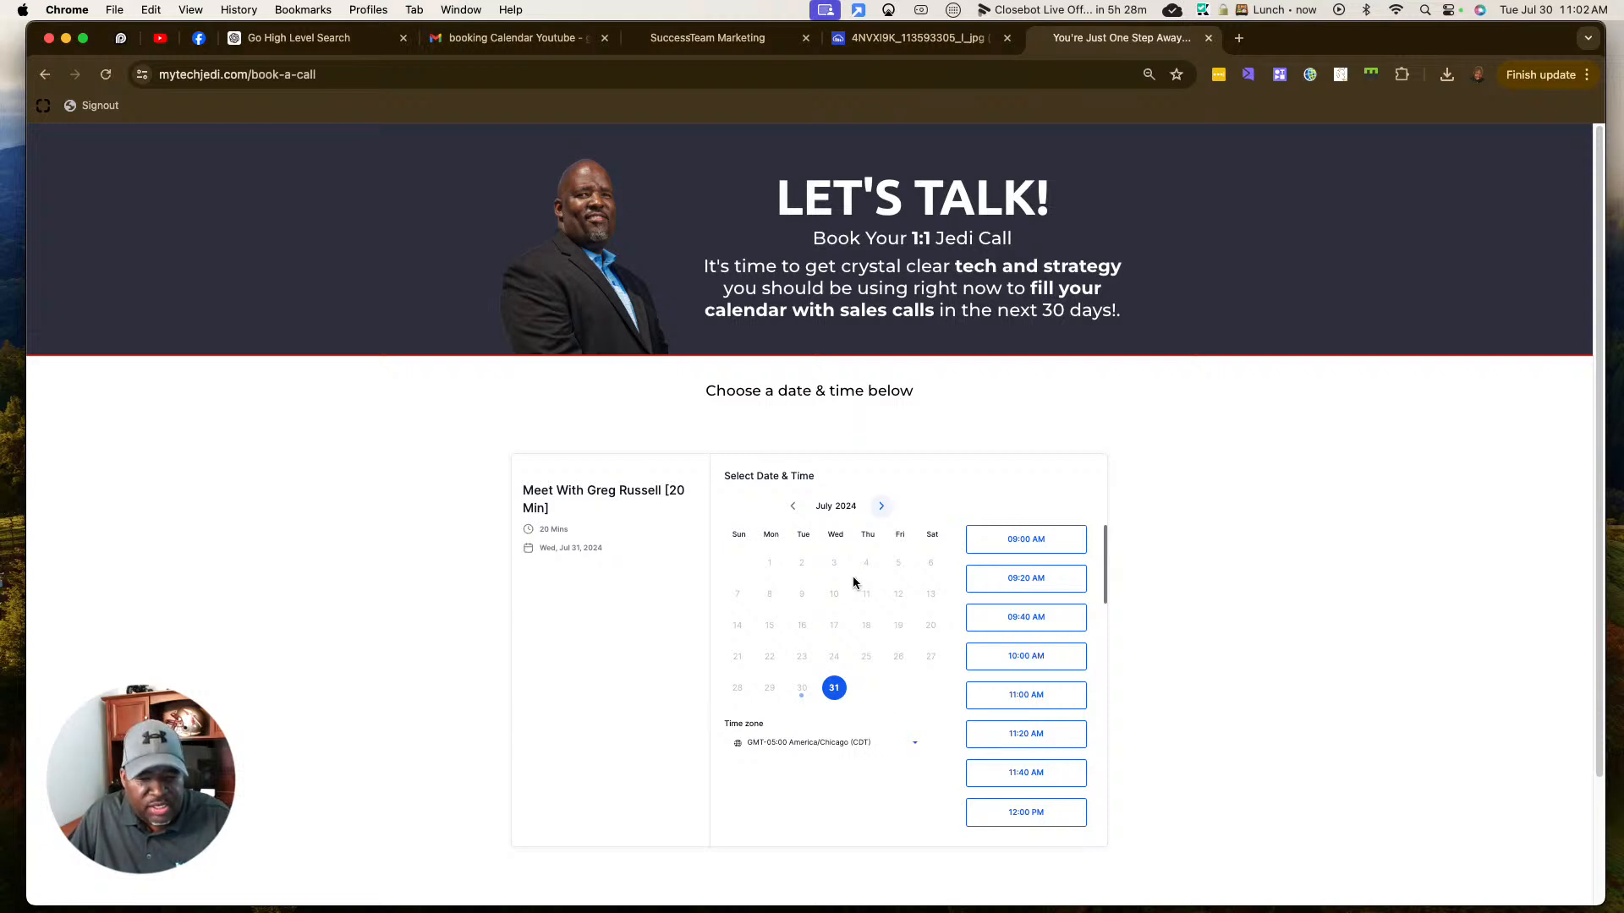
Choose the 09:20 AM slot on July 31, 2024 for the 20-minute meeting and continue to the contact details form
{"action": "left_click", "coordinate": [1015, 577]}
{"action": "left_click", "coordinate": [1062, 578]}
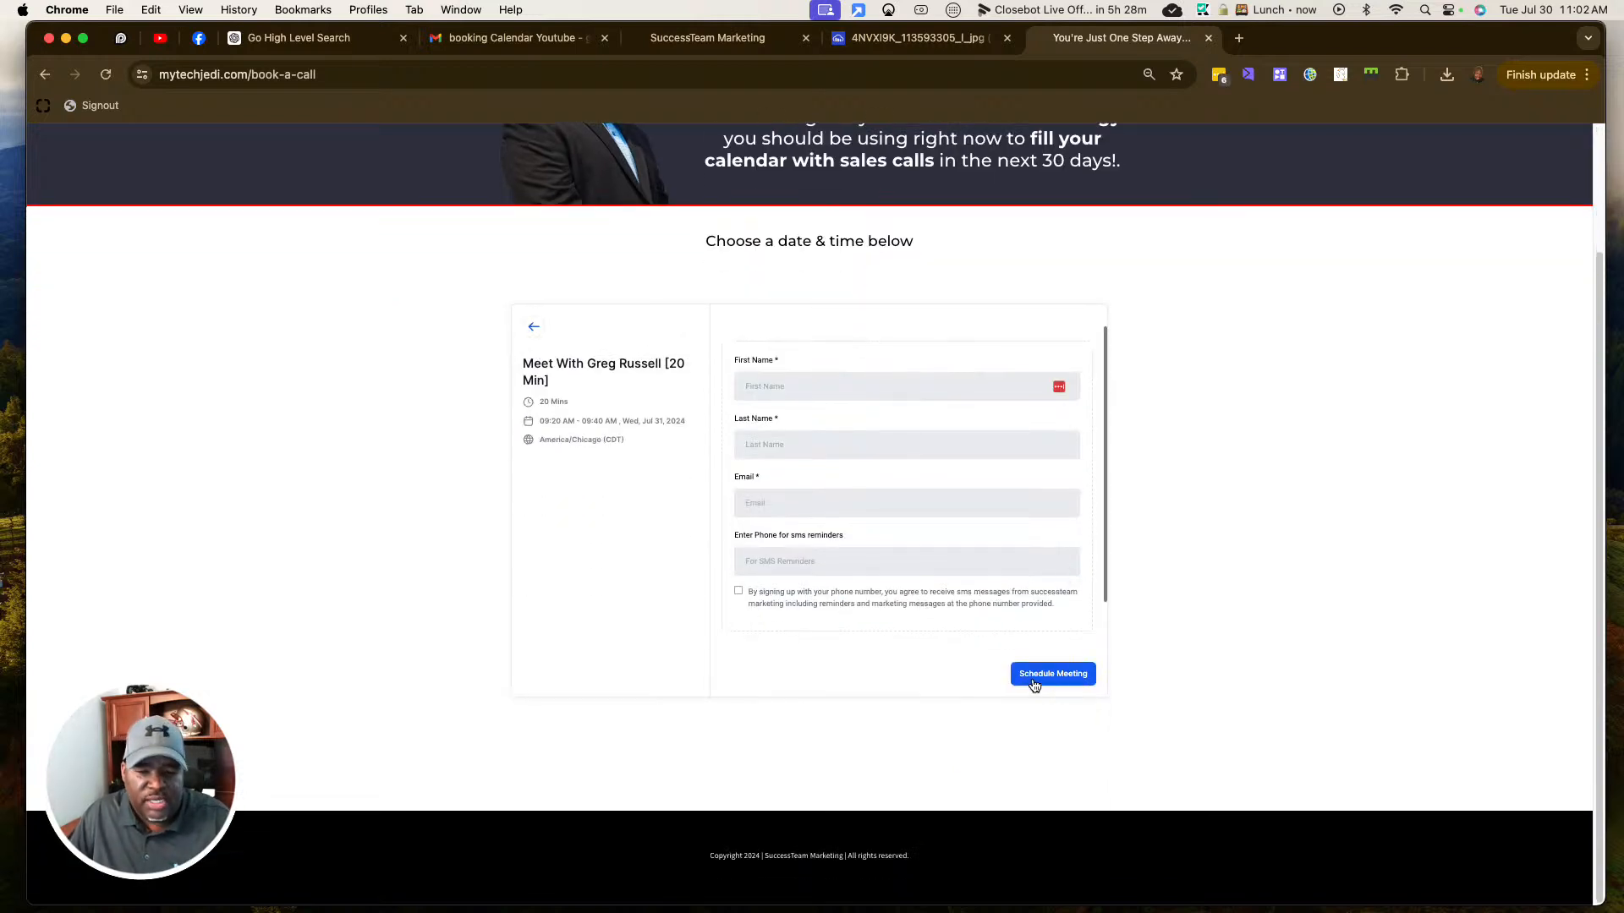
{"action": "scroll", "coordinate": [1092, 596], "scroll_direction": "up", "scroll_amount": 3}
{"action": "scroll", "coordinate": [1092, 599], "scroll_direction": "down", "scroll_amount": 1}
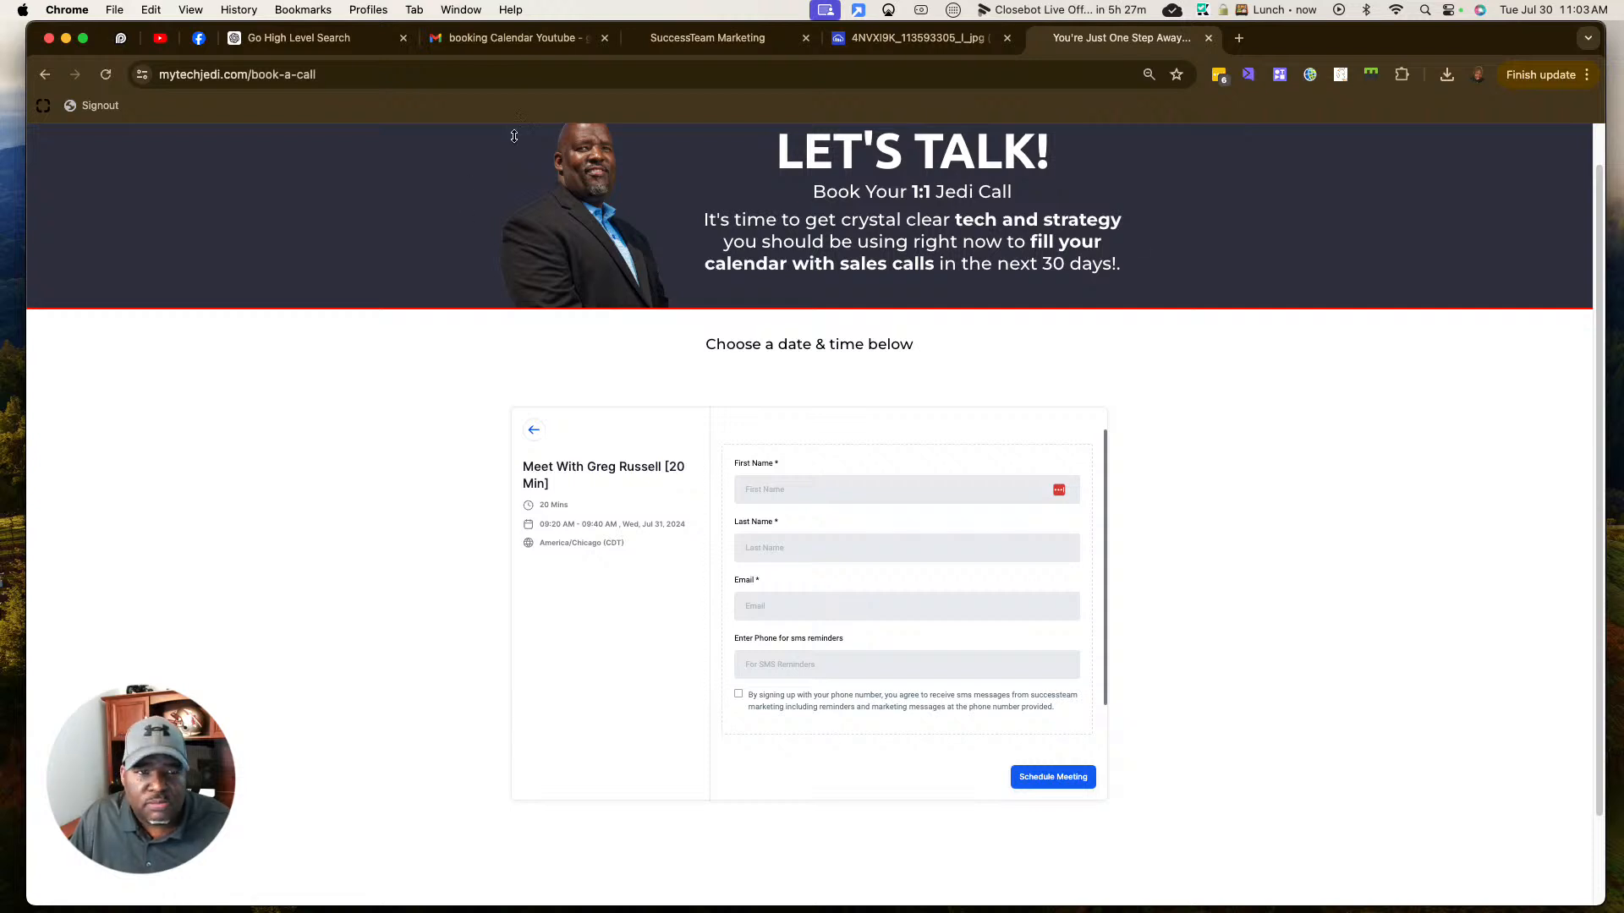
Switch to SuccessTeam Marketing and open the appointment confirmation and reminder workflow in the Tech Jedi automation folder
{"action": "left_click", "coordinate": [734, 40]}
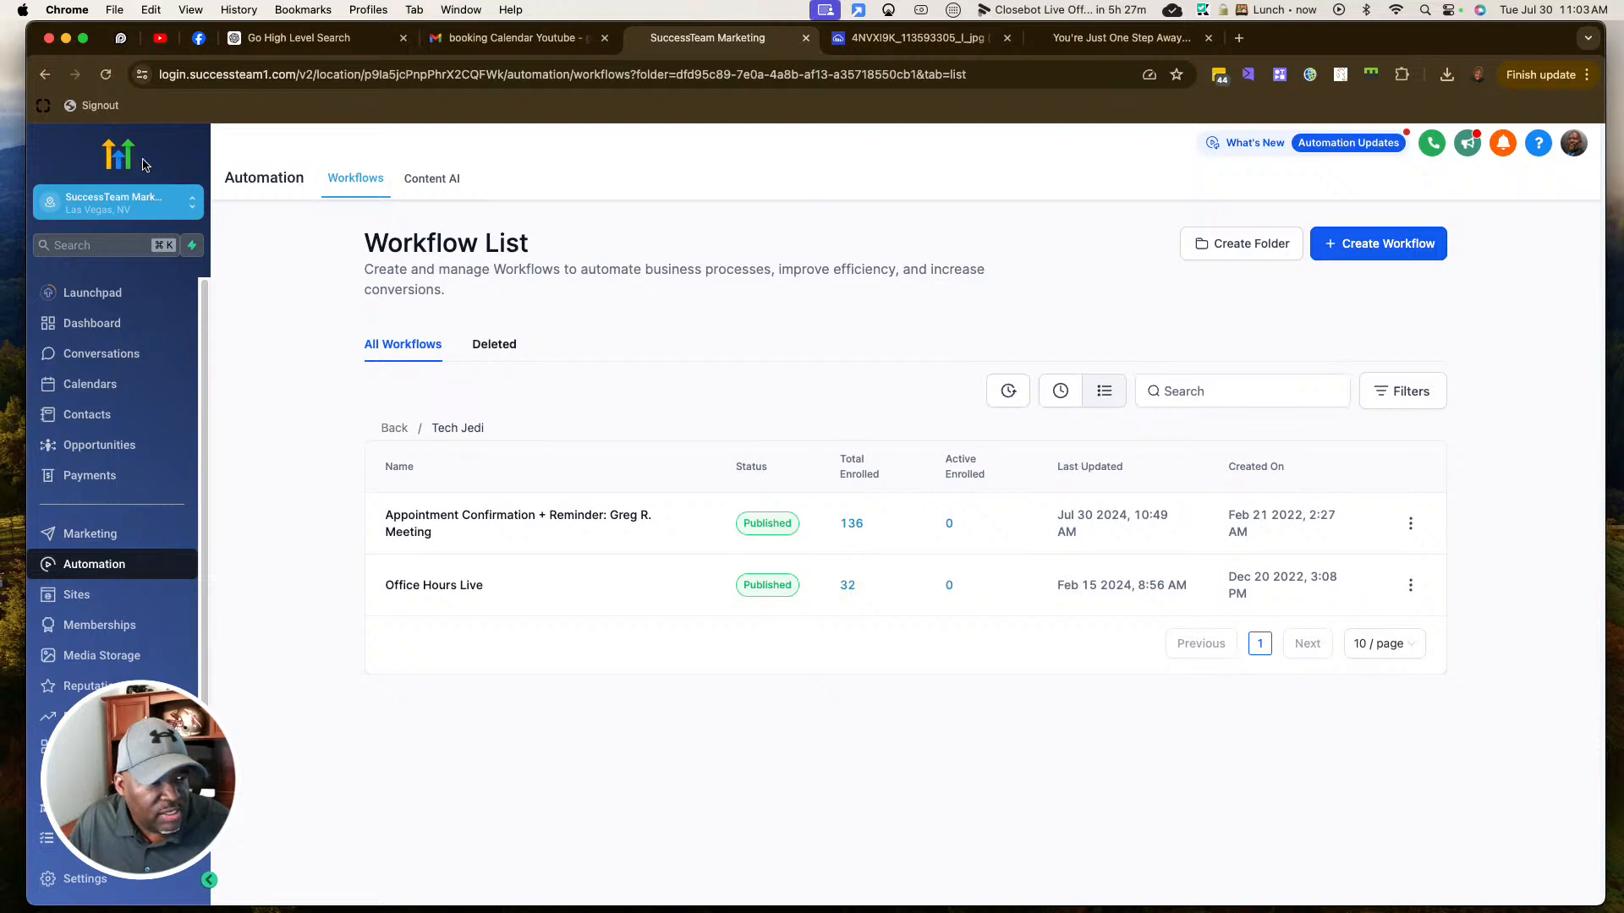
{"action": "left_click", "coordinate": [103, 567]}
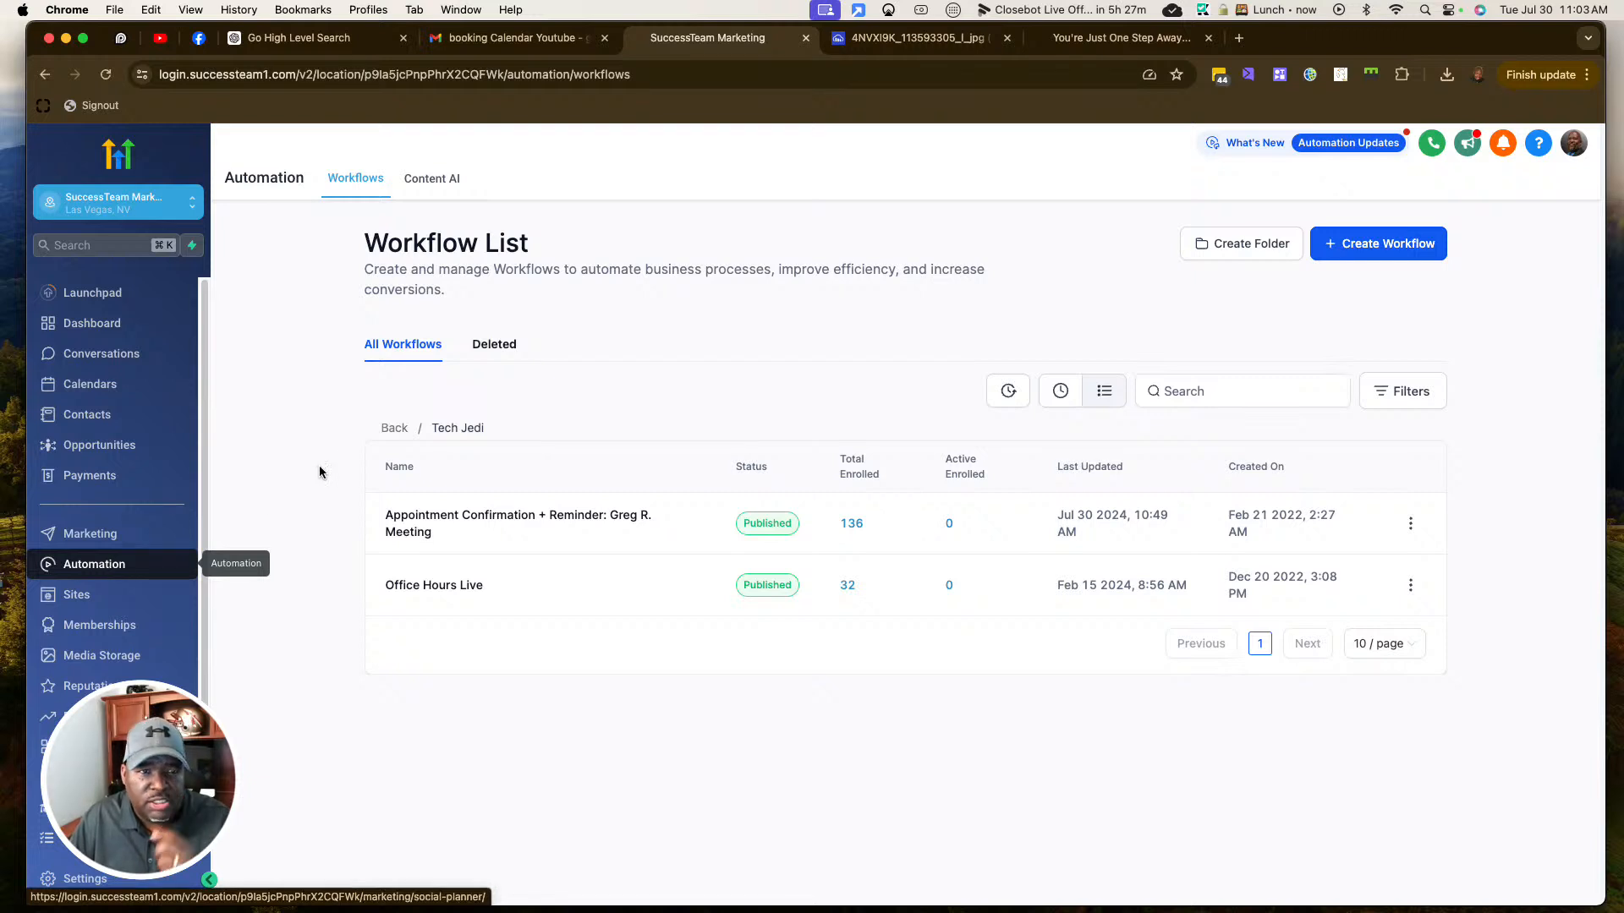
{"action": "left_click", "coordinate": [465, 430]}
{"action": "left_click_drag", "start_coordinate": [465, 433], "coordinate": [431, 431]}
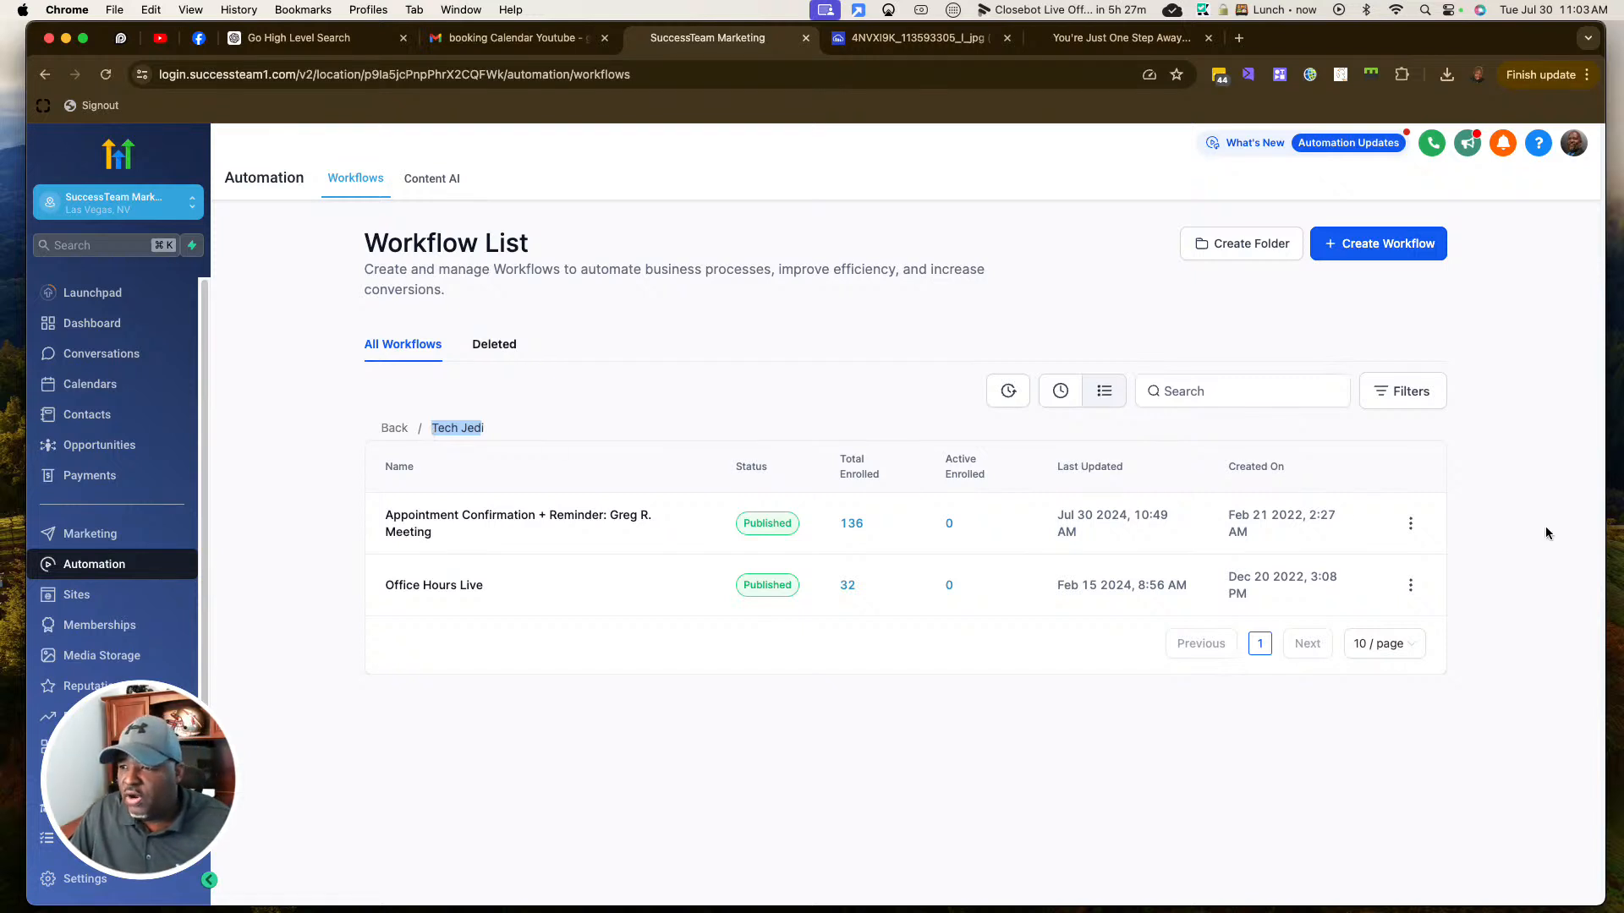
{"action": "left_click", "coordinate": [235, 834]}
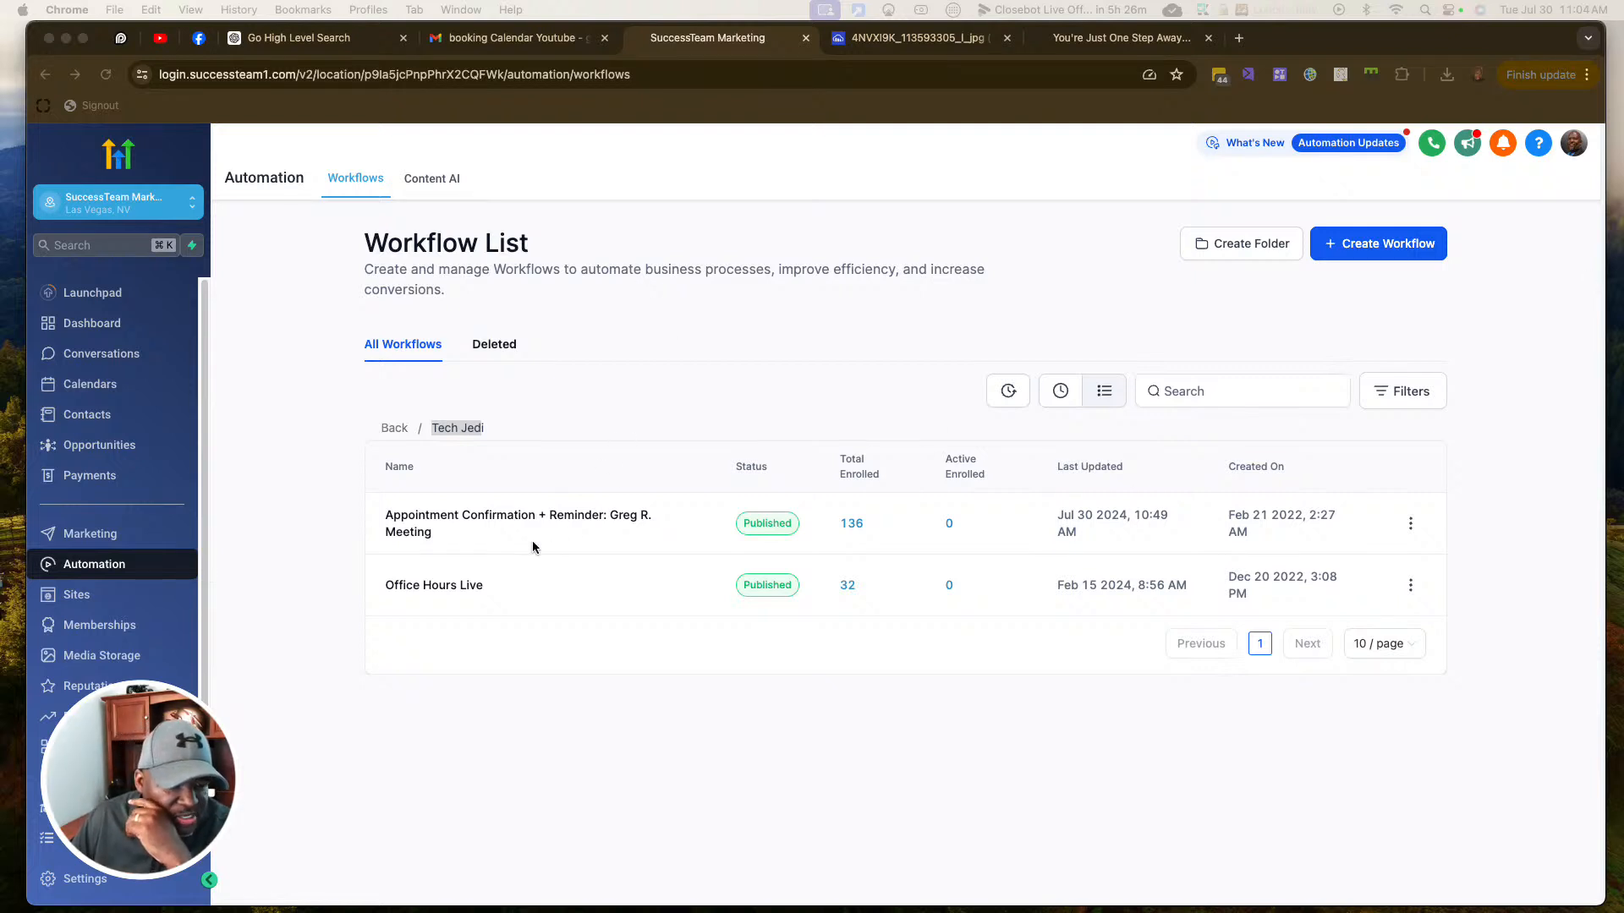
{"action": "left_click", "coordinate": [525, 518]}
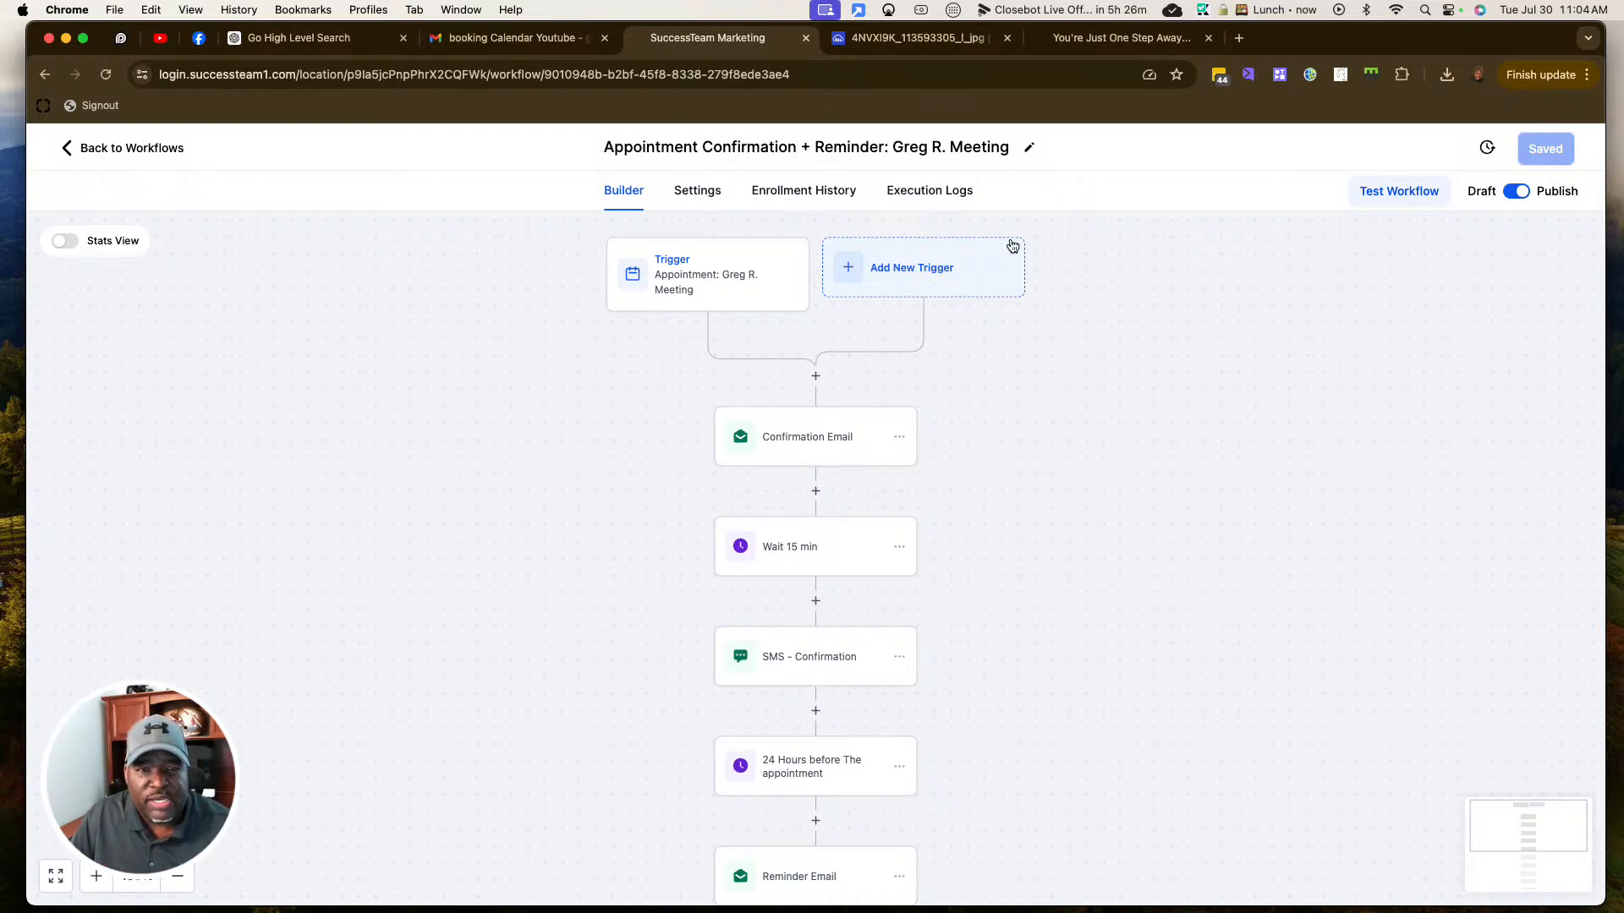
View the starting pistol image and the call booking form, and return to the appointment workflow
{"action": "left_click", "coordinate": [918, 37]}
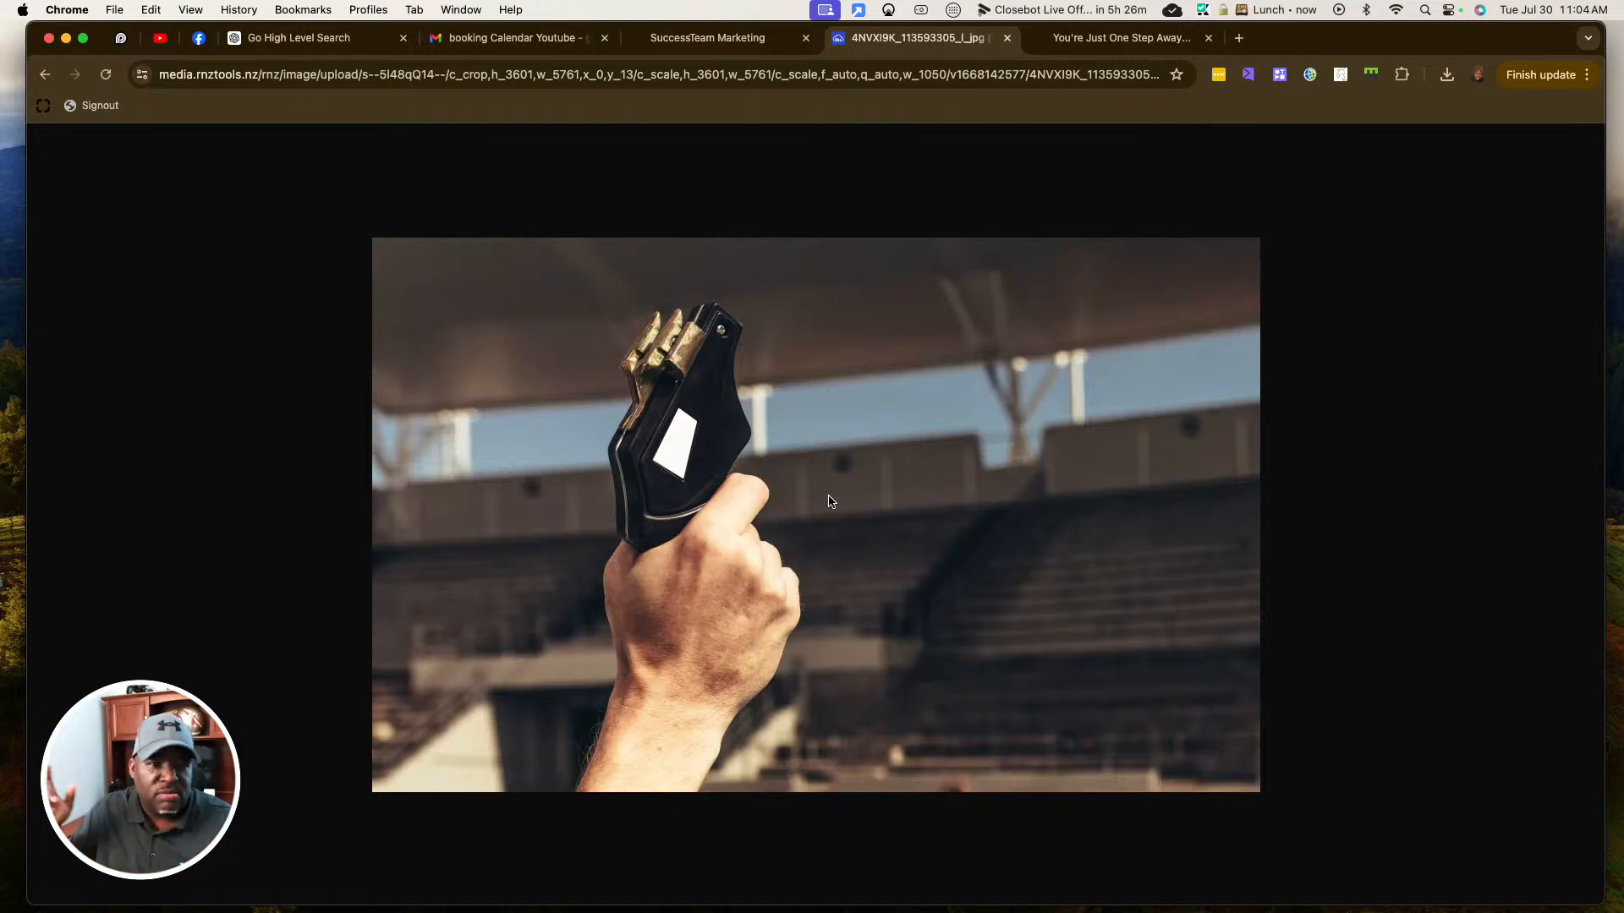
{"action": "left_click", "coordinate": [769, 46]}
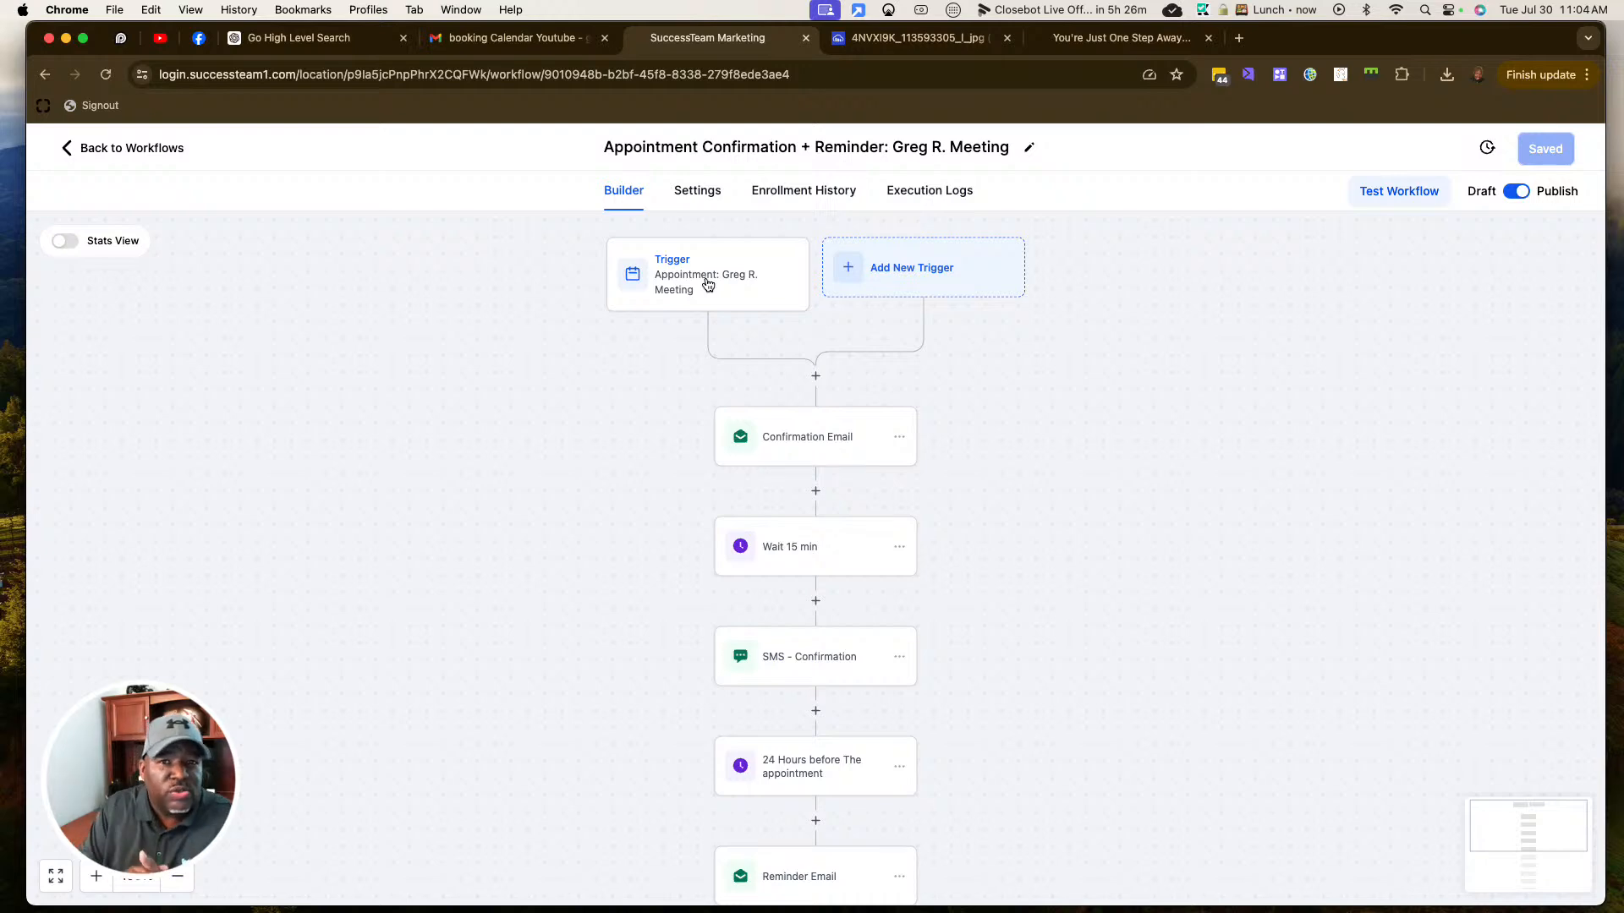
{"action": "left_click", "coordinate": [1124, 38]}
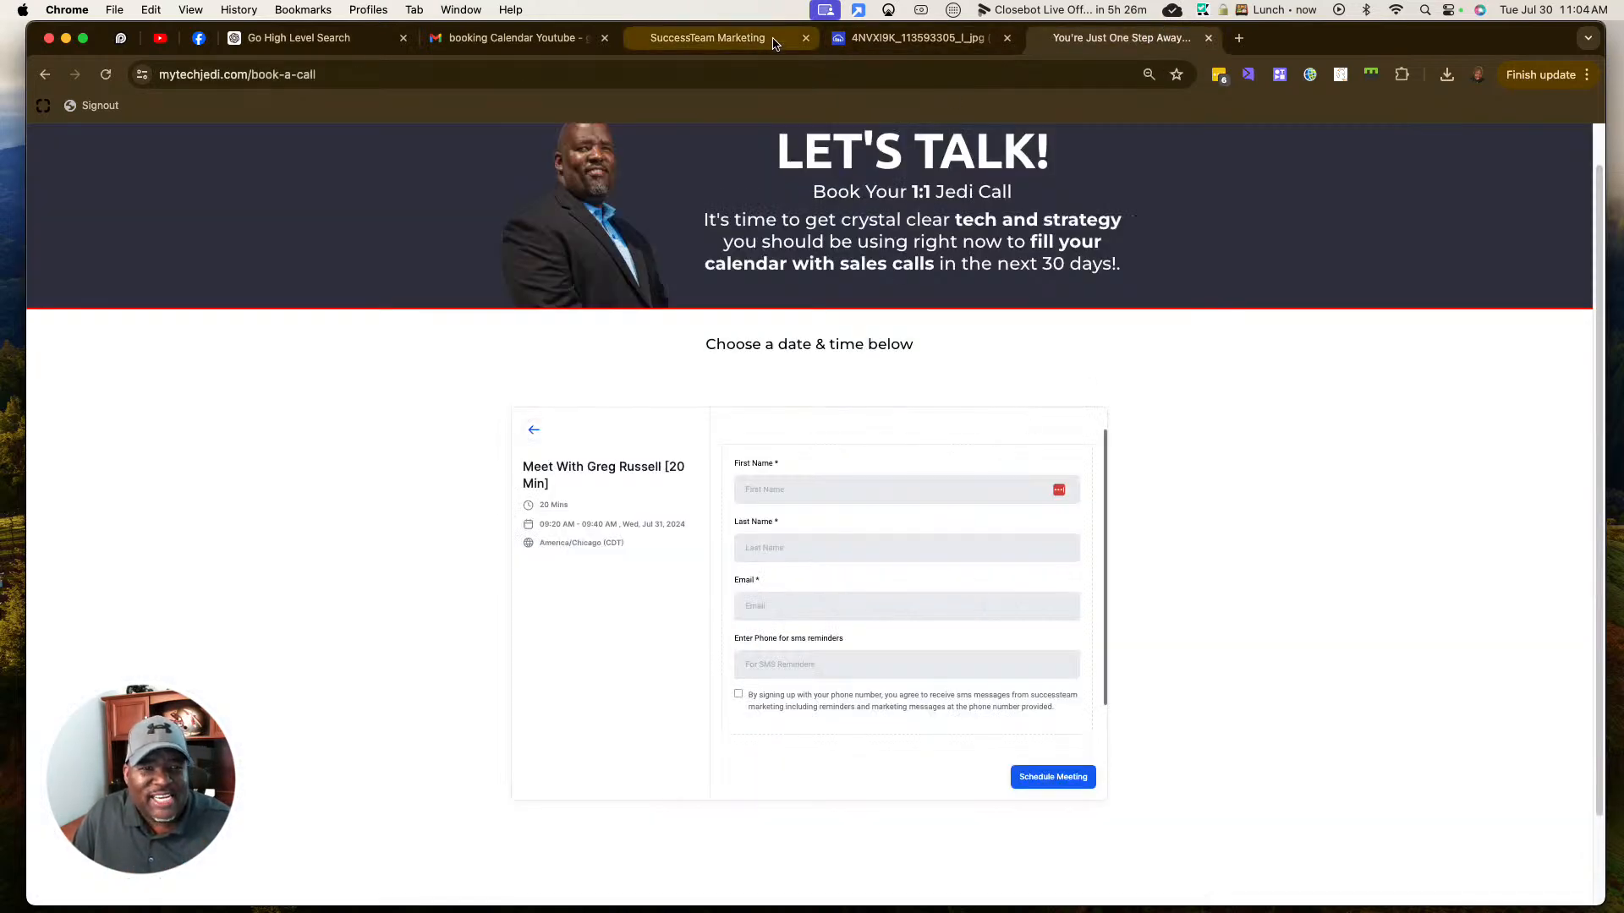
{"action": "left_click", "coordinate": [707, 37]}
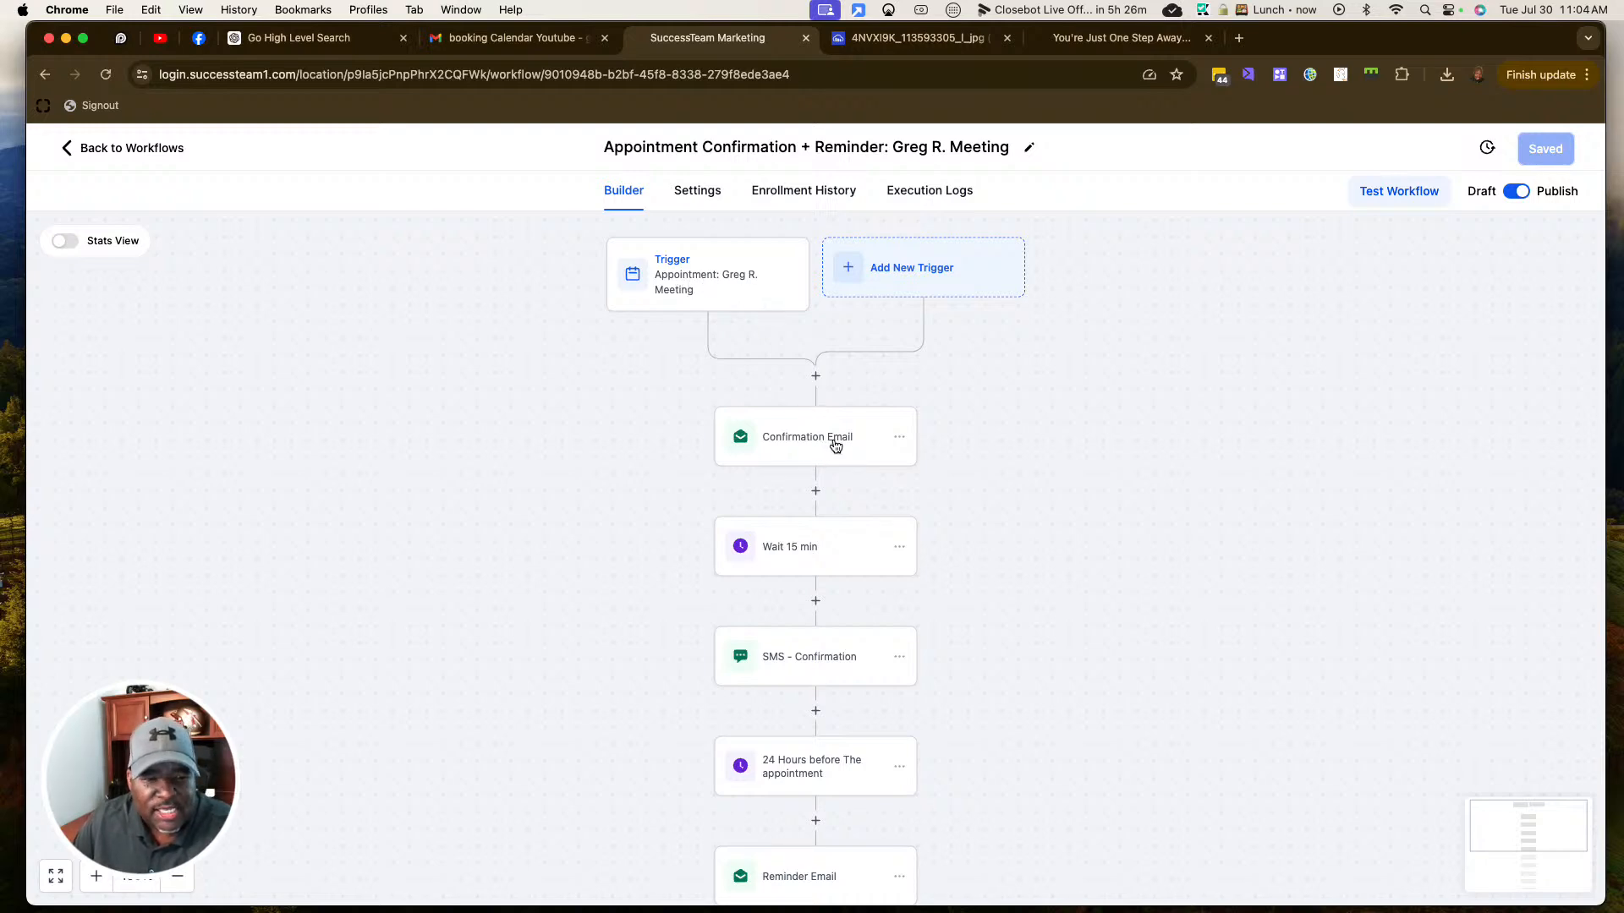
Review the existing appointment trigger's filters and browse the full list of triggers the workflow can use
{"action": "left_click", "coordinate": [761, 289]}
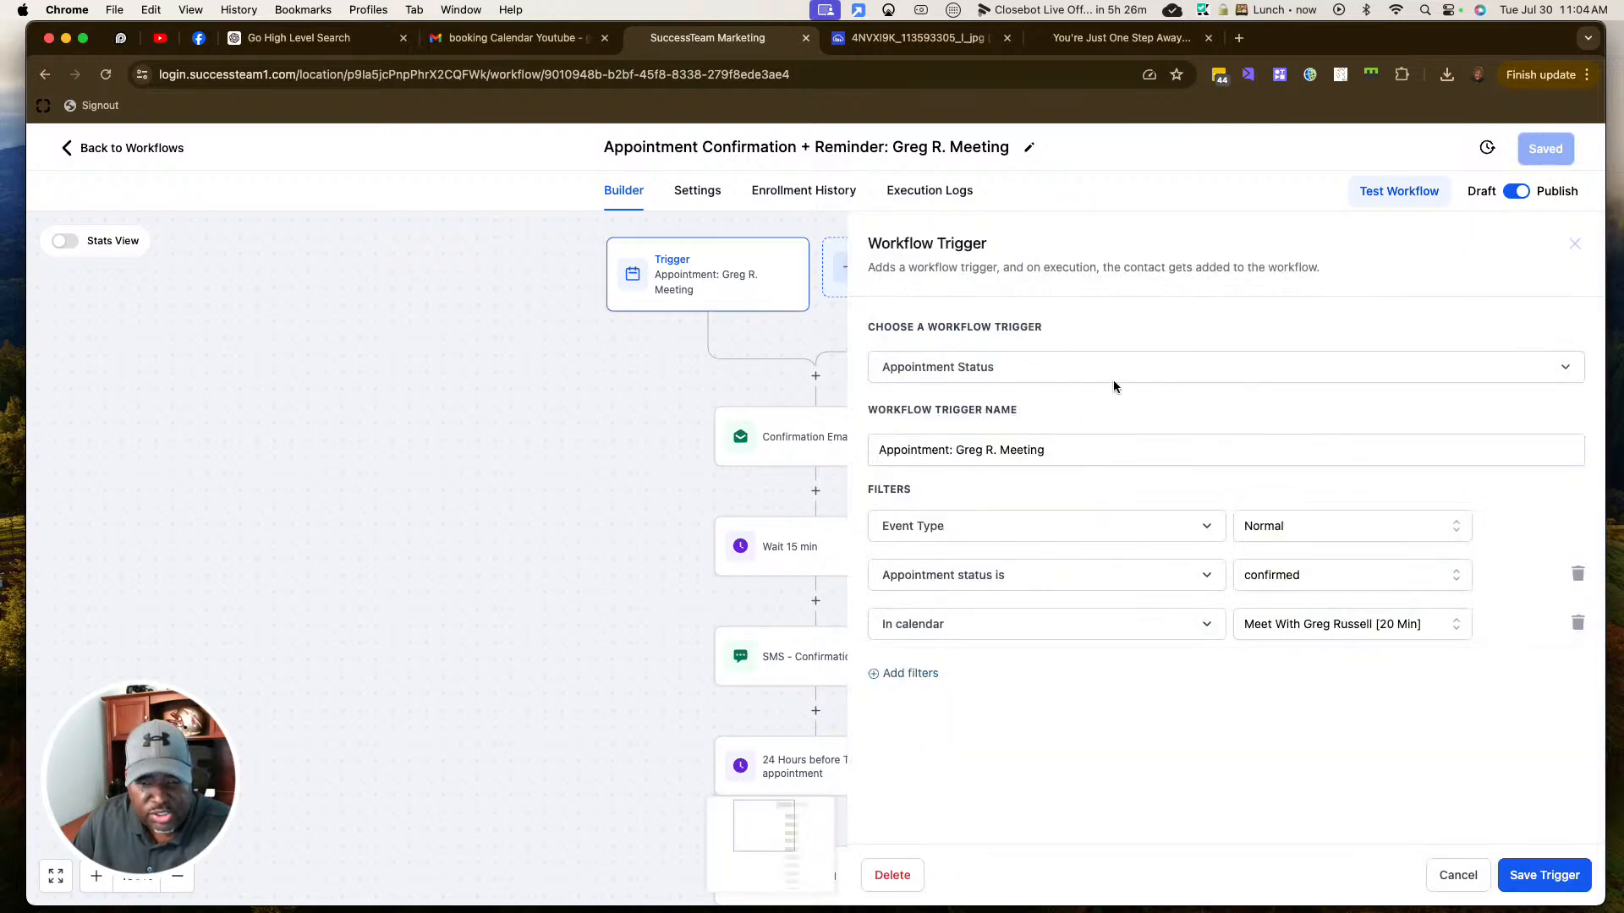
{"action": "left_click", "coordinate": [1458, 876]}
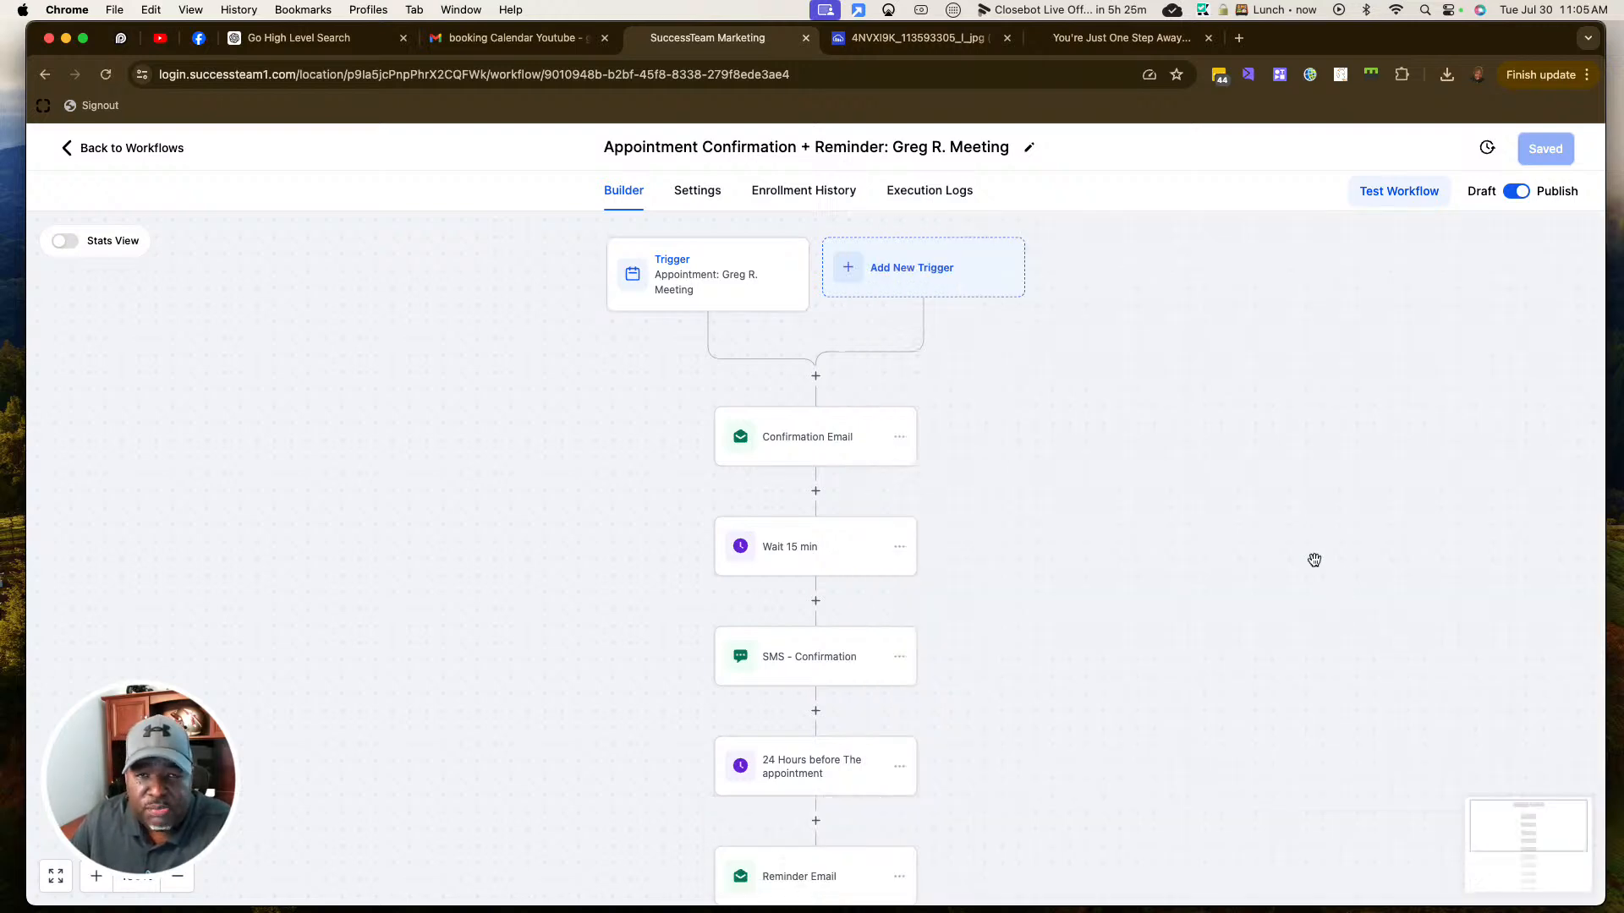
{"action": "left_click", "coordinate": [922, 271]}
{"action": "scroll", "coordinate": [1315, 486], "scroll_direction": "down", "scroll_amount": 3}
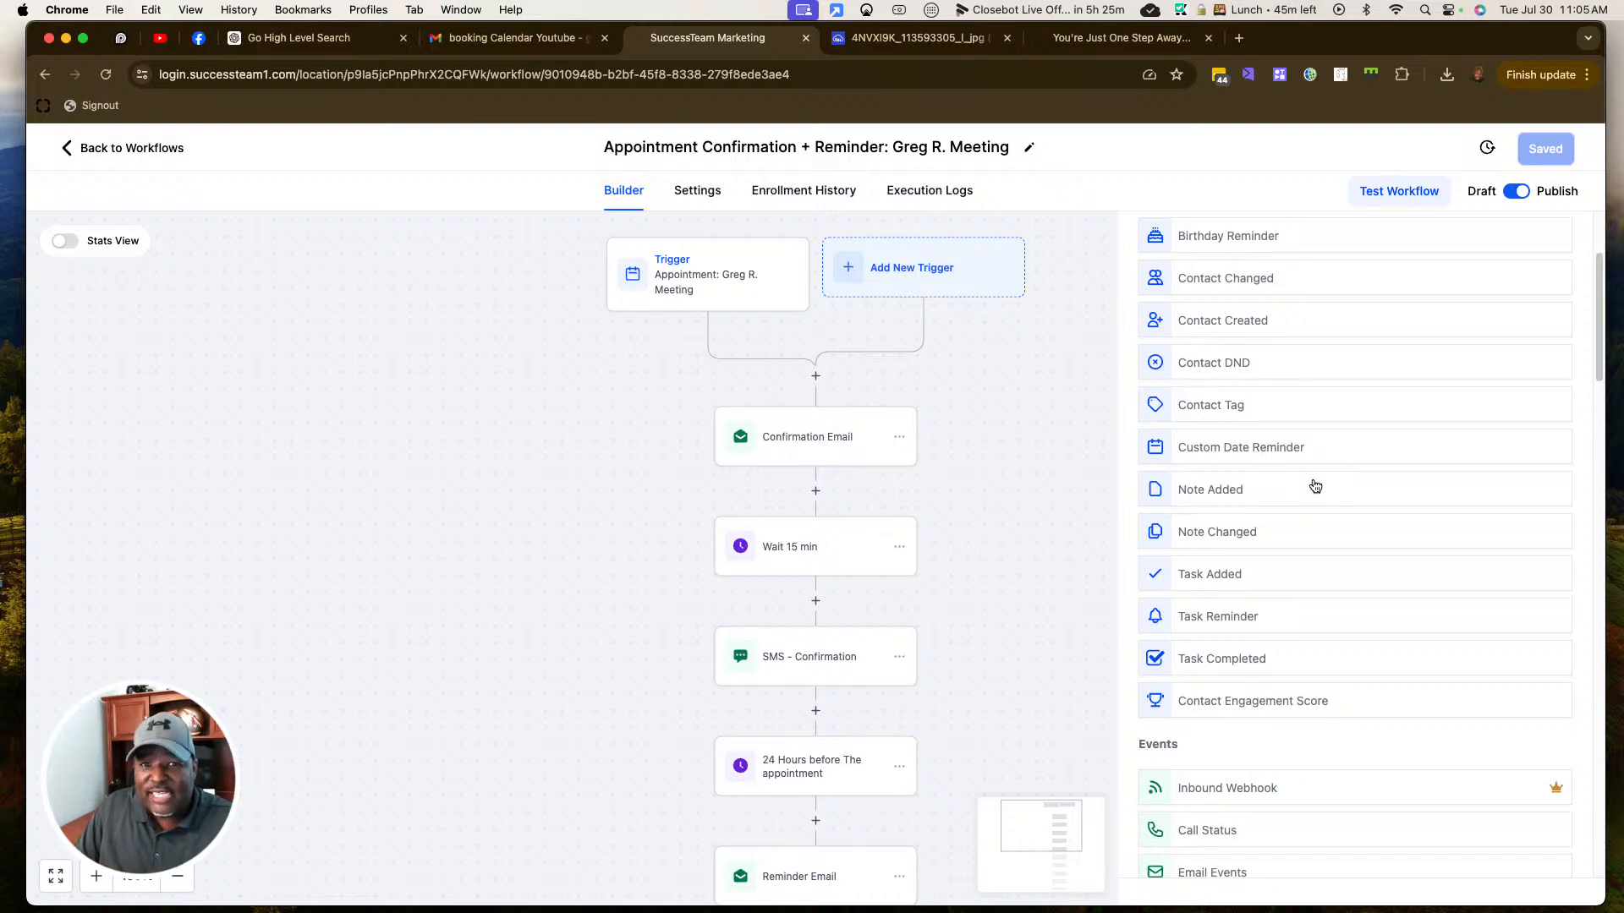
{"action": "scroll", "coordinate": [1354, 554], "scroll_direction": "down", "scroll_amount": 15}
{"action": "scroll", "coordinate": [1354, 548], "scroll_direction": "down", "scroll_amount": 5}
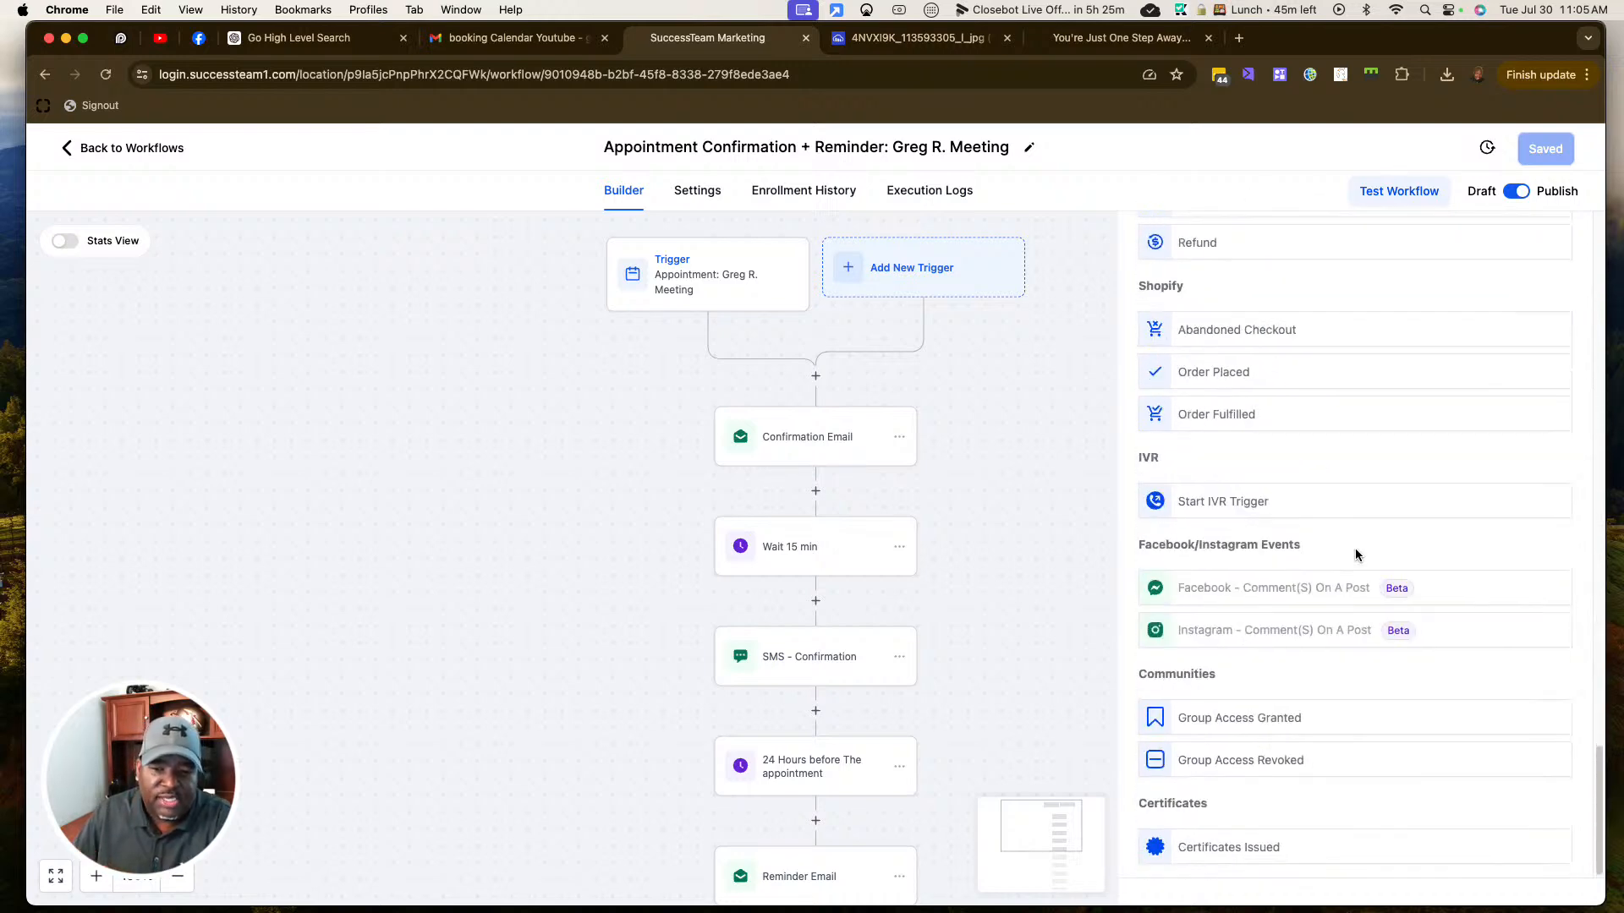
{"action": "left_click", "coordinate": [1012, 370]}
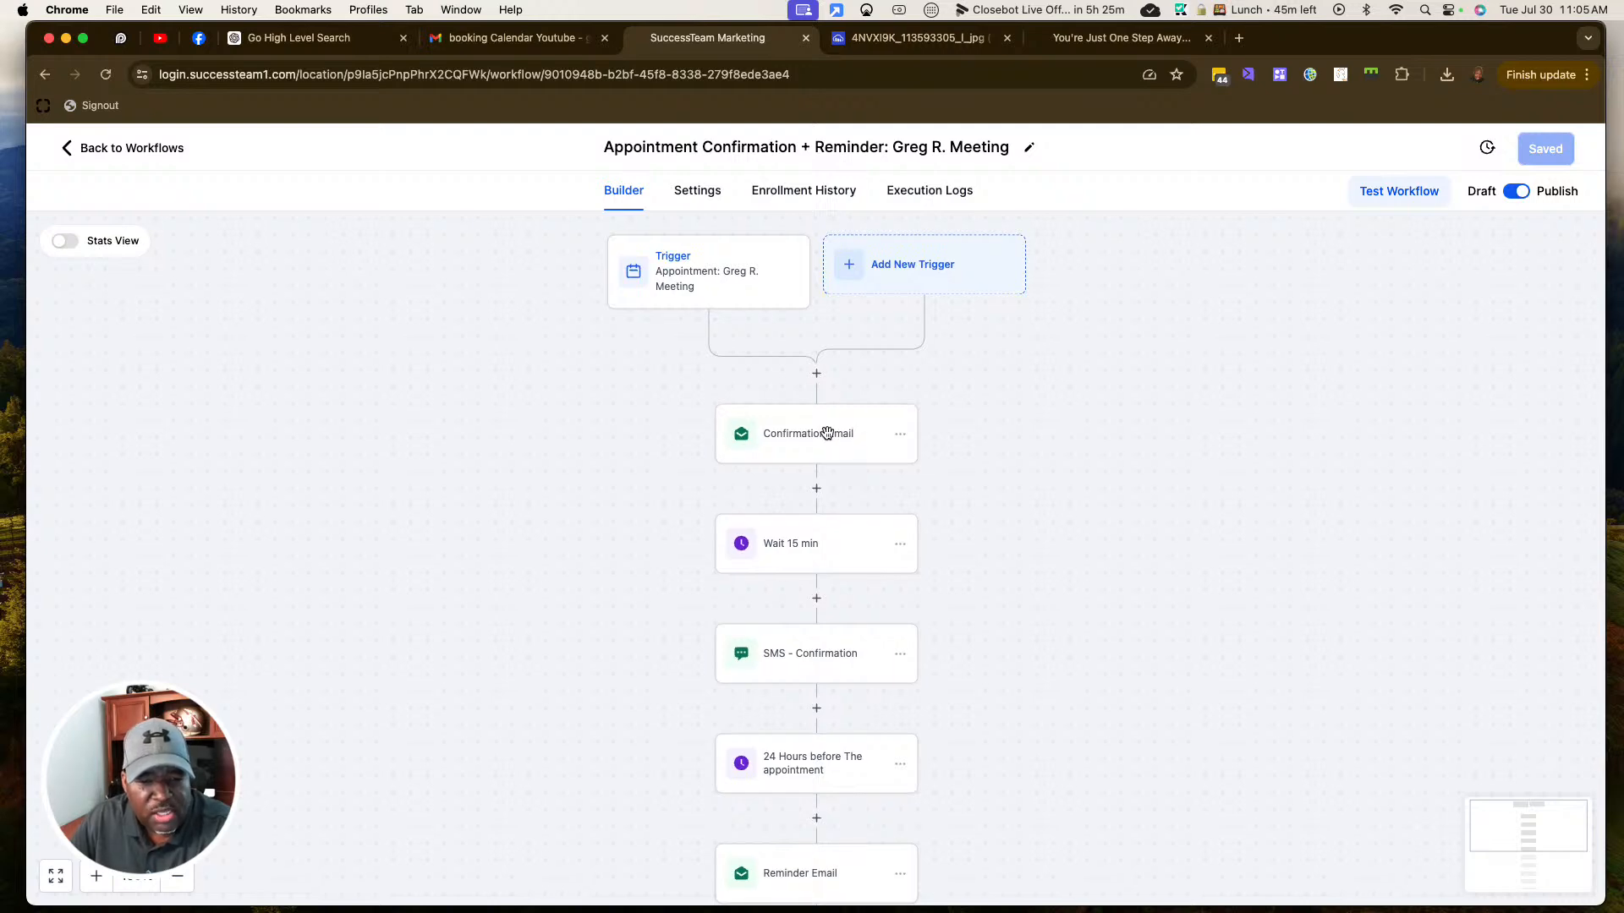
Open the Confirmation Email action and examine the appointment start time and user merge fields in its message
{"action": "left_click", "coordinate": [858, 441]}
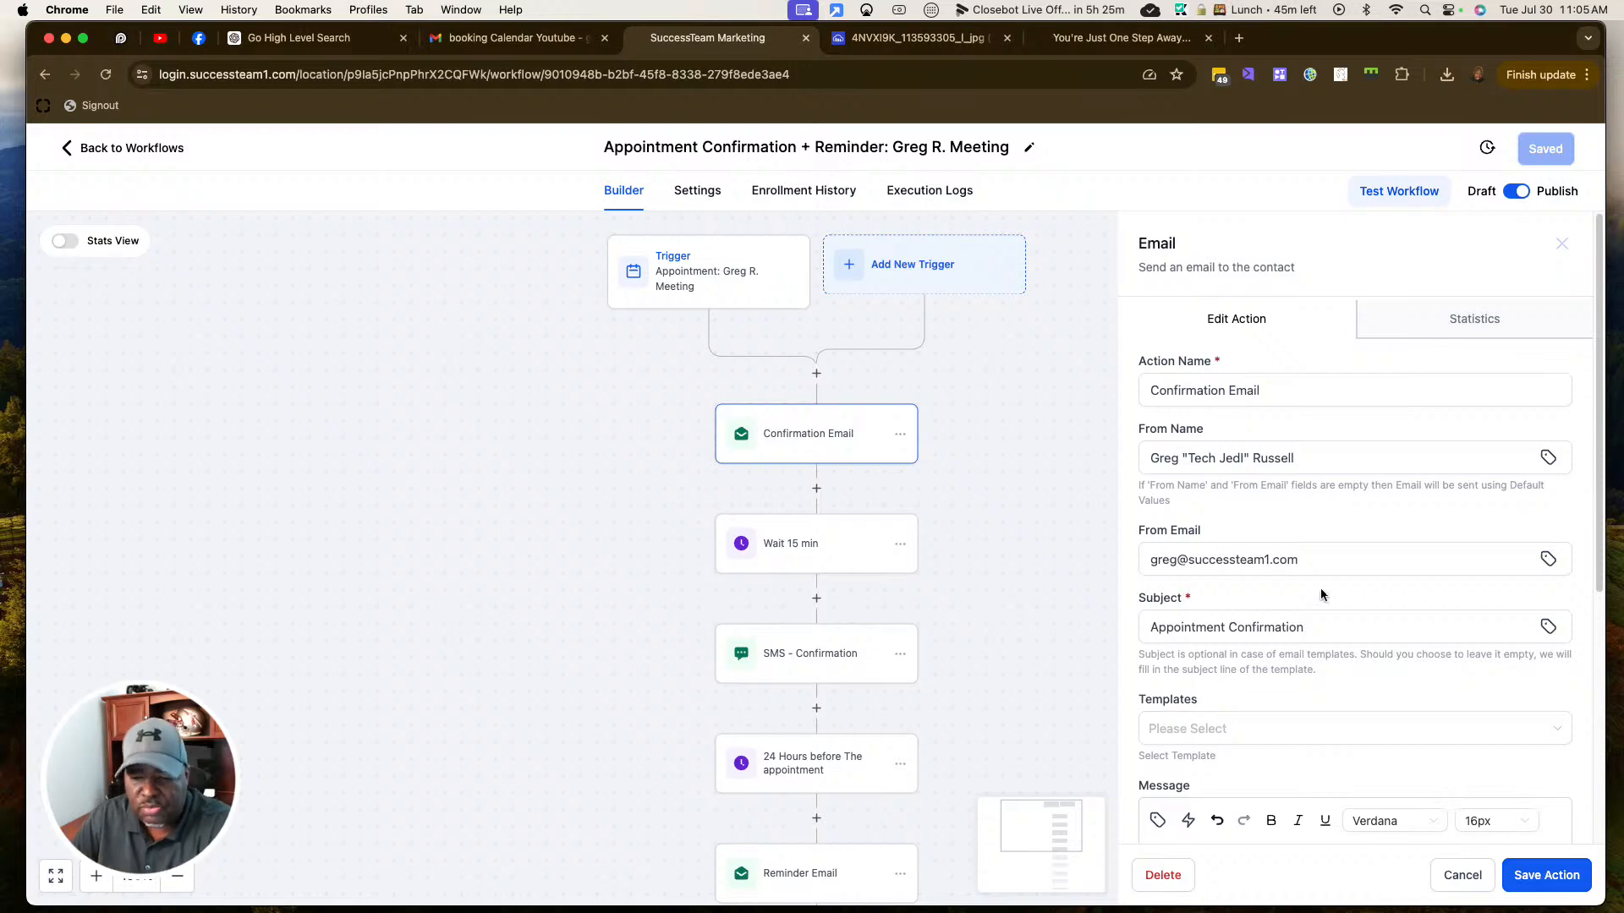
{"action": "scroll", "coordinate": [1306, 580], "scroll_direction": "down", "scroll_amount": 5}
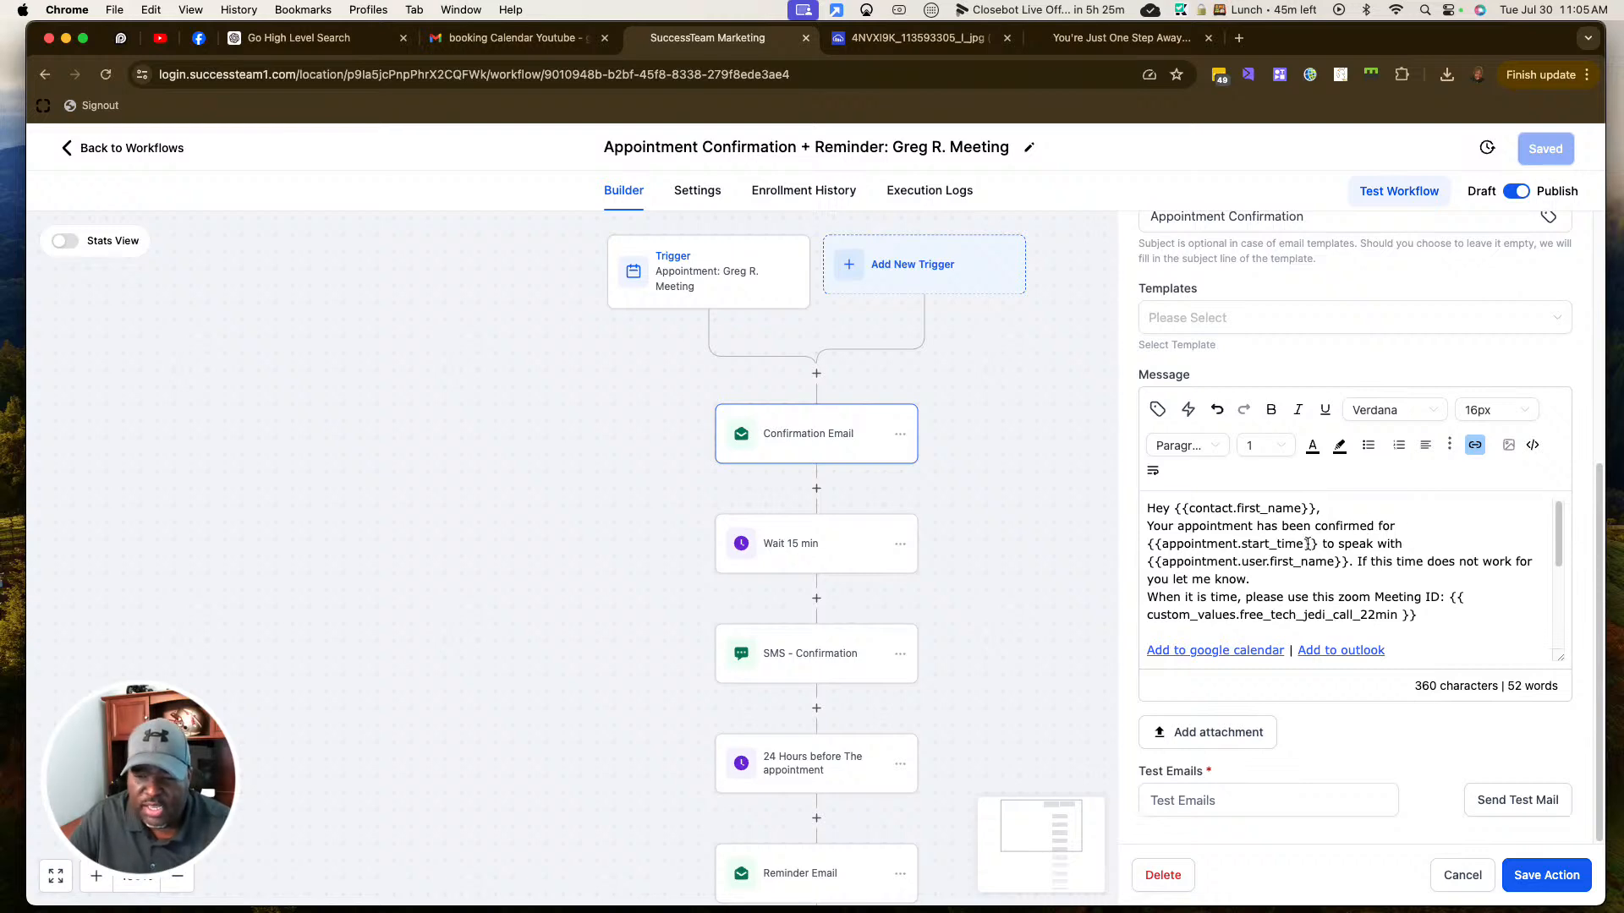
{"action": "left_click_drag", "start_coordinate": [1317, 544], "coordinate": [1131, 547]}
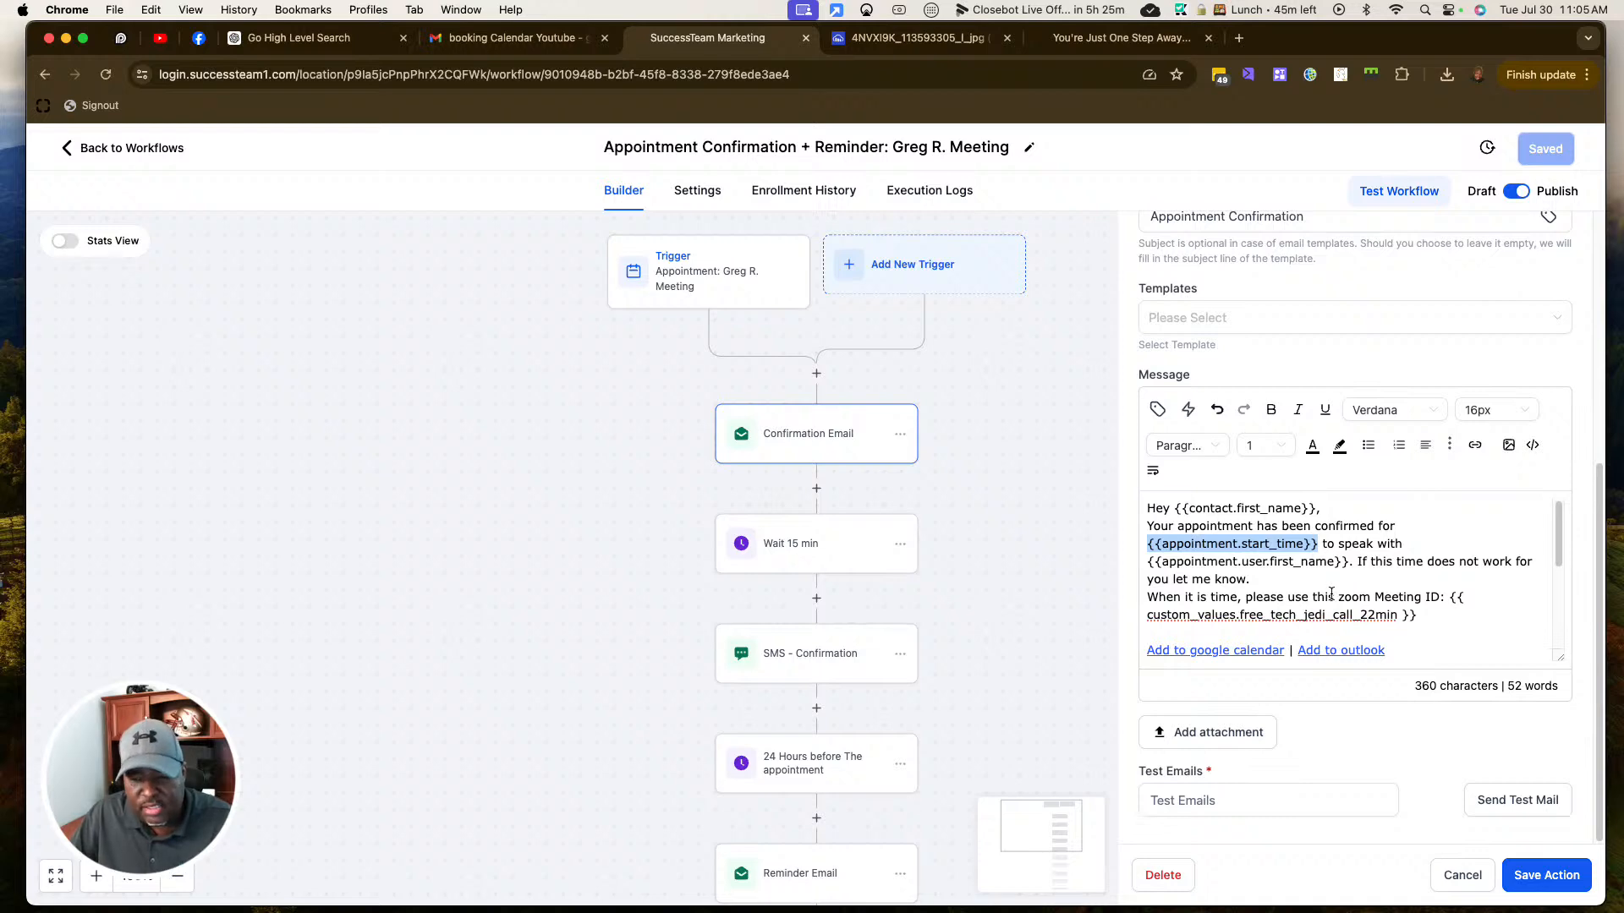
{"action": "left_click", "coordinate": [1250, 575]}
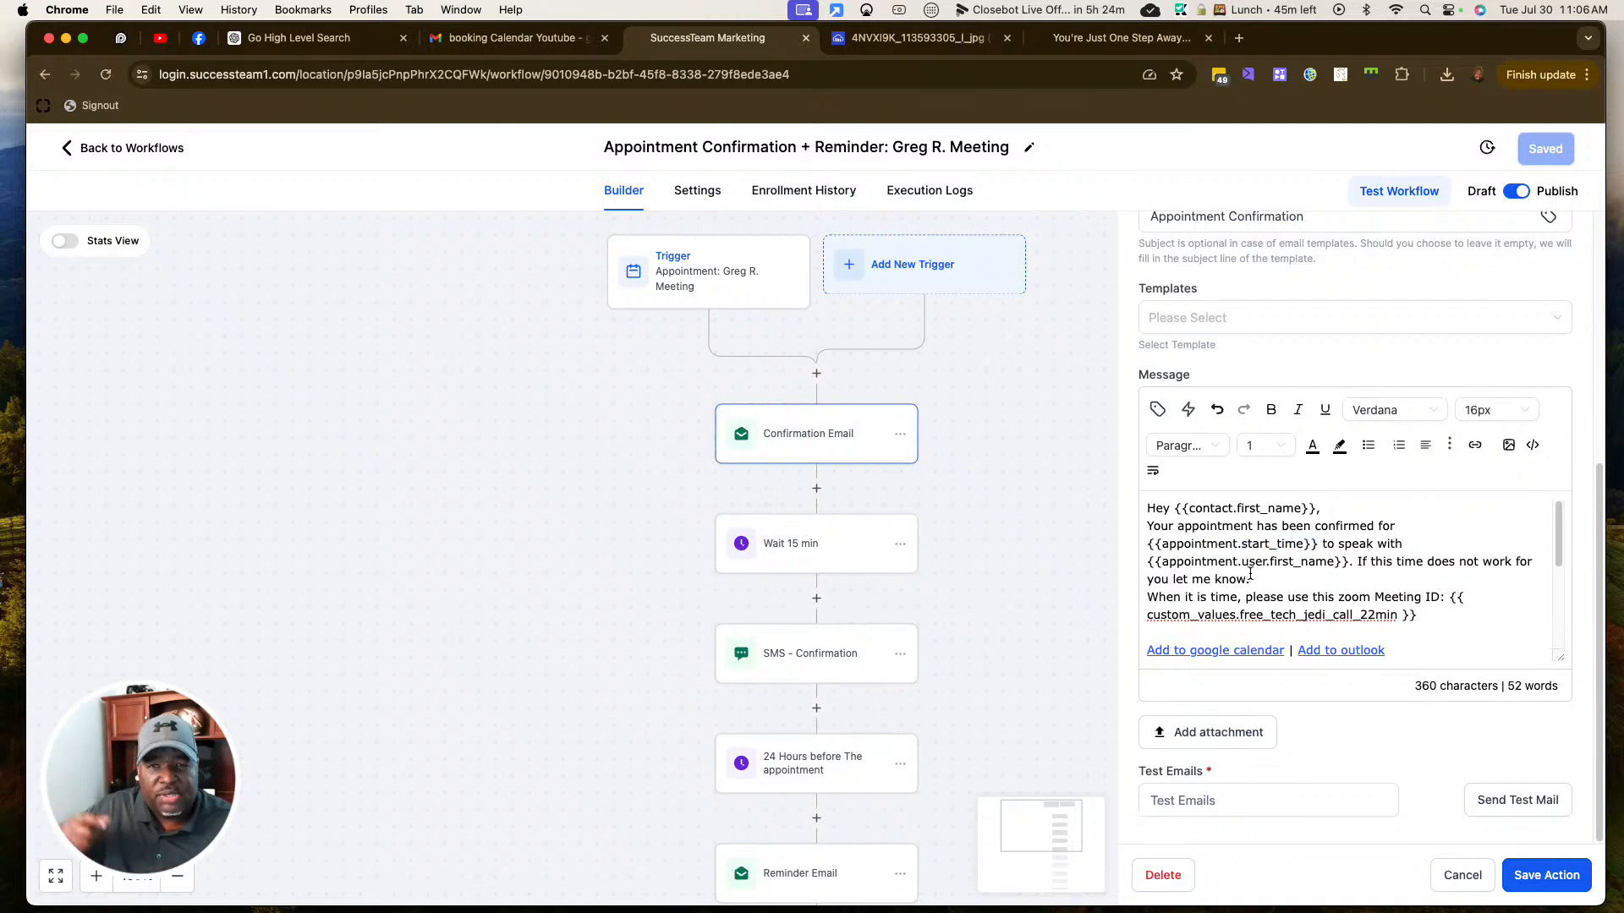
{"action": "left_click_drag", "start_coordinate": [1148, 561], "coordinate": [1472, 566]}
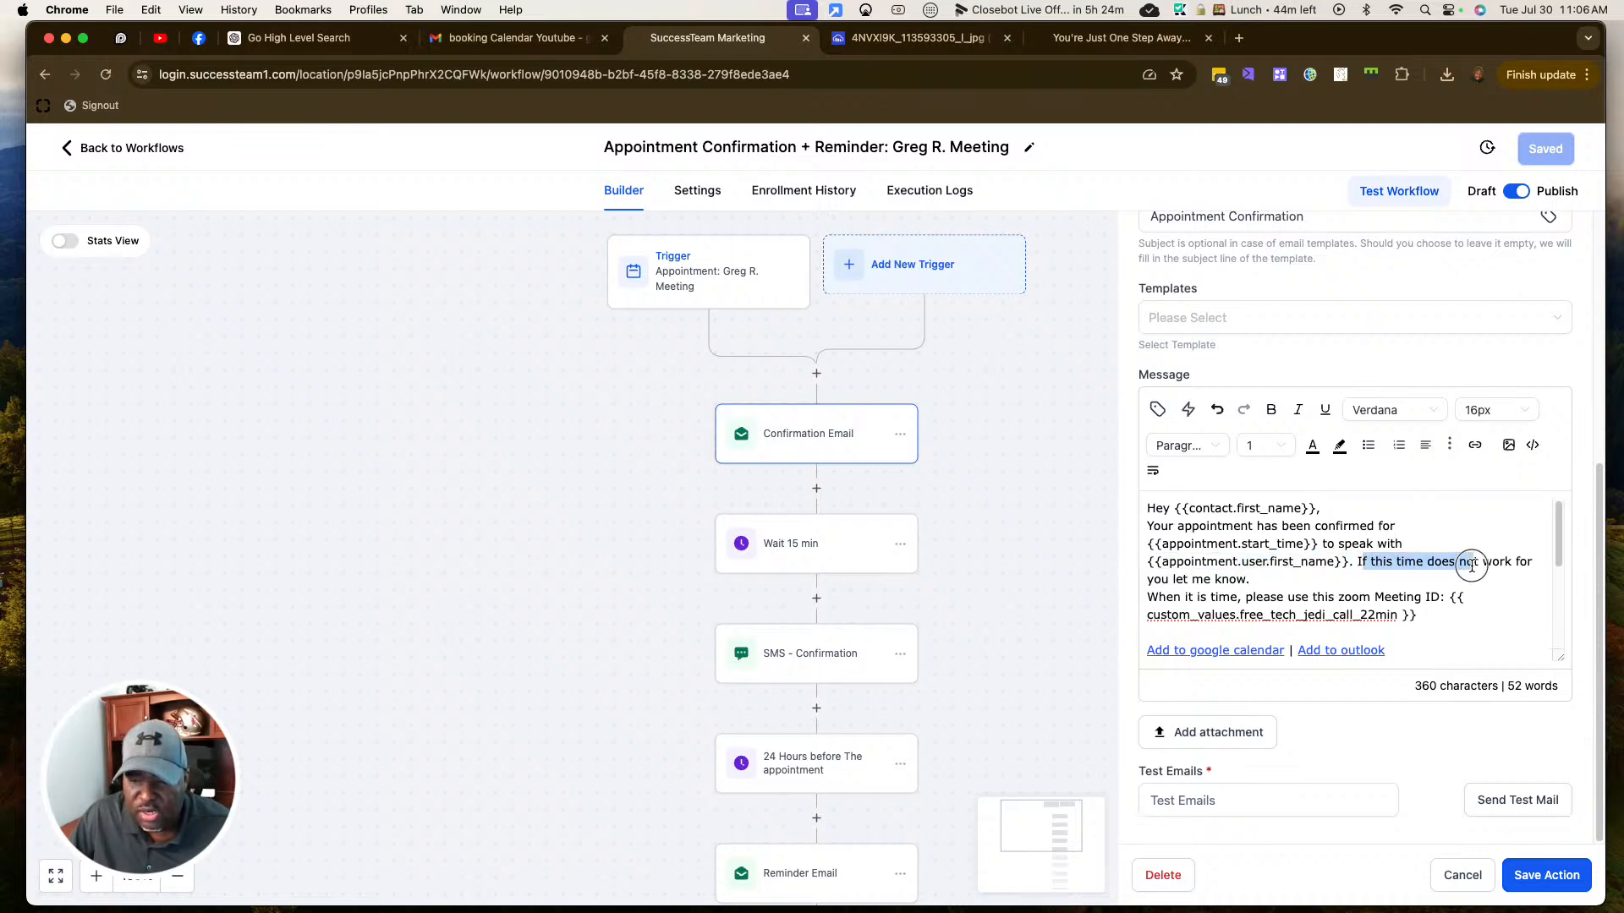
{"action": "left_click", "coordinate": [1476, 568]}
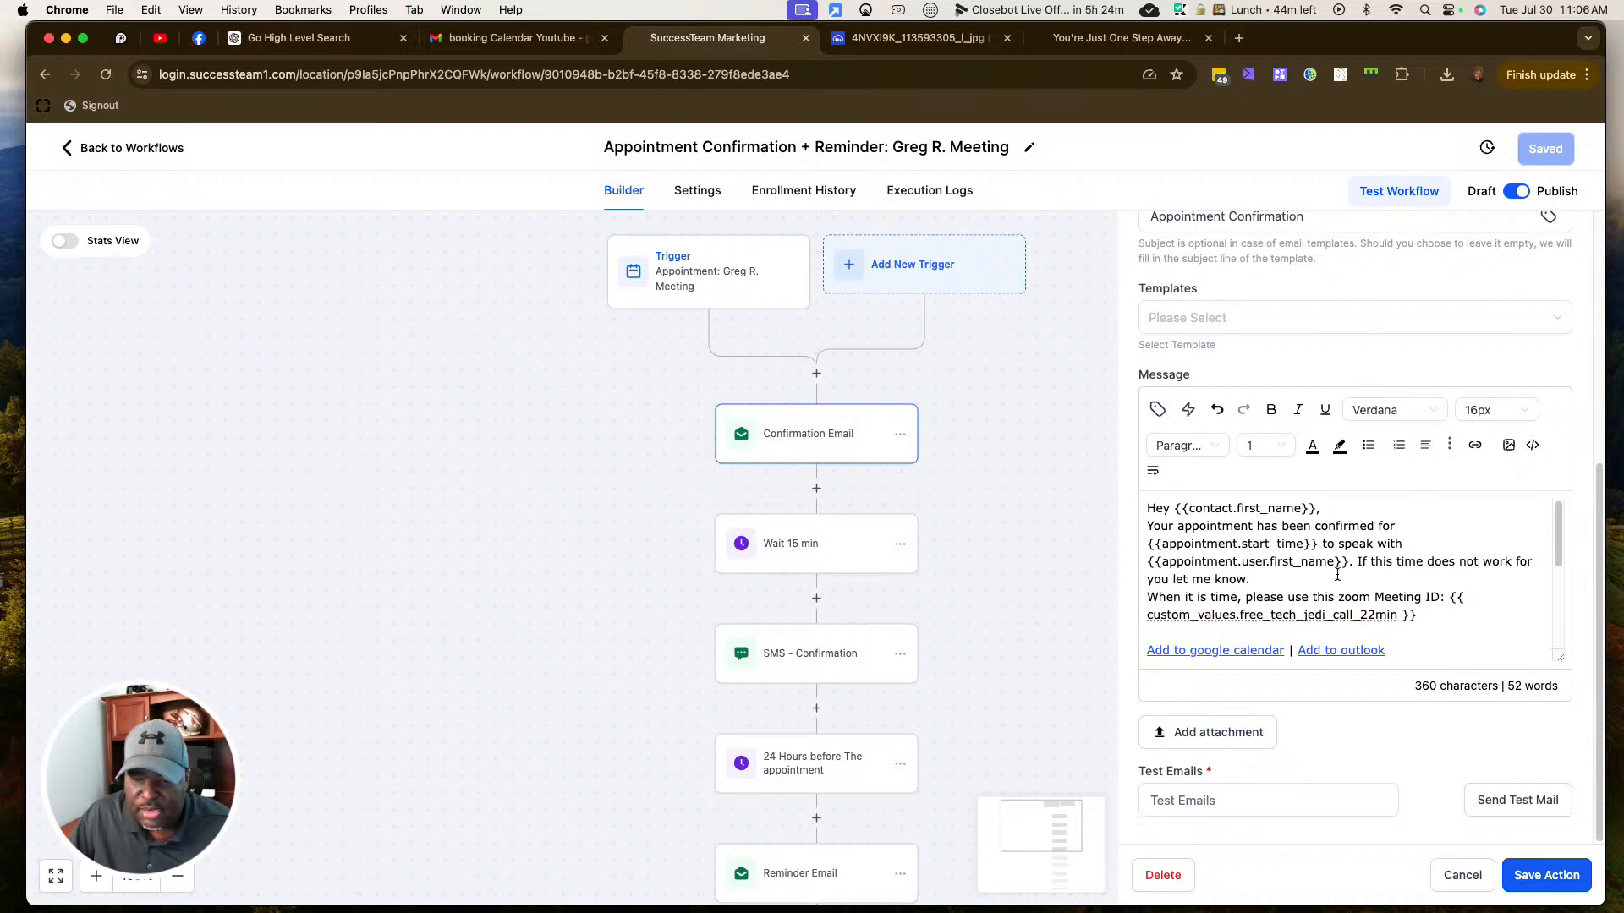
Insert a blank line above the Zoom meeting paragraph in the confirmation email's message
{"action": "left_click", "coordinate": [1269, 579]}
{"action": "key", "text": "Return"}
{"action": "scroll", "coordinate": [1269, 579], "scroll_direction": "down", "scroll_amount": 5}
{"action": "scroll", "coordinate": [1243, 558], "scroll_direction": "up", "scroll_amount": 3}
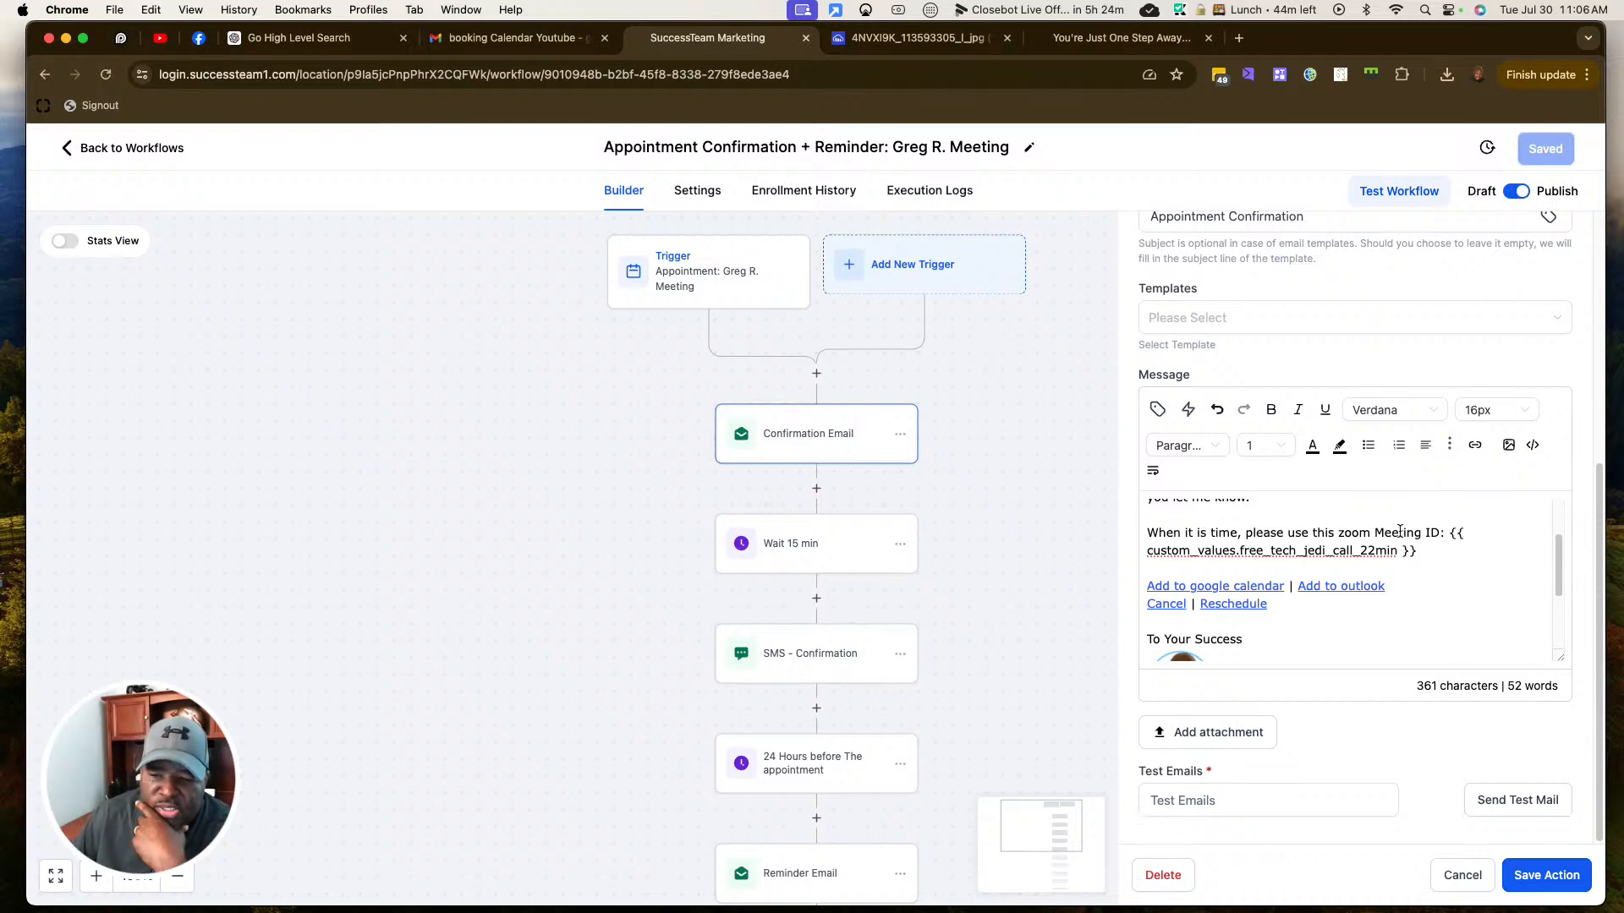
Examine the Zoom custom value, calendar links and signature in the confirmation email, and close it without saving
{"action": "left_click_drag", "start_coordinate": [1450, 533], "coordinate": [1477, 550]}
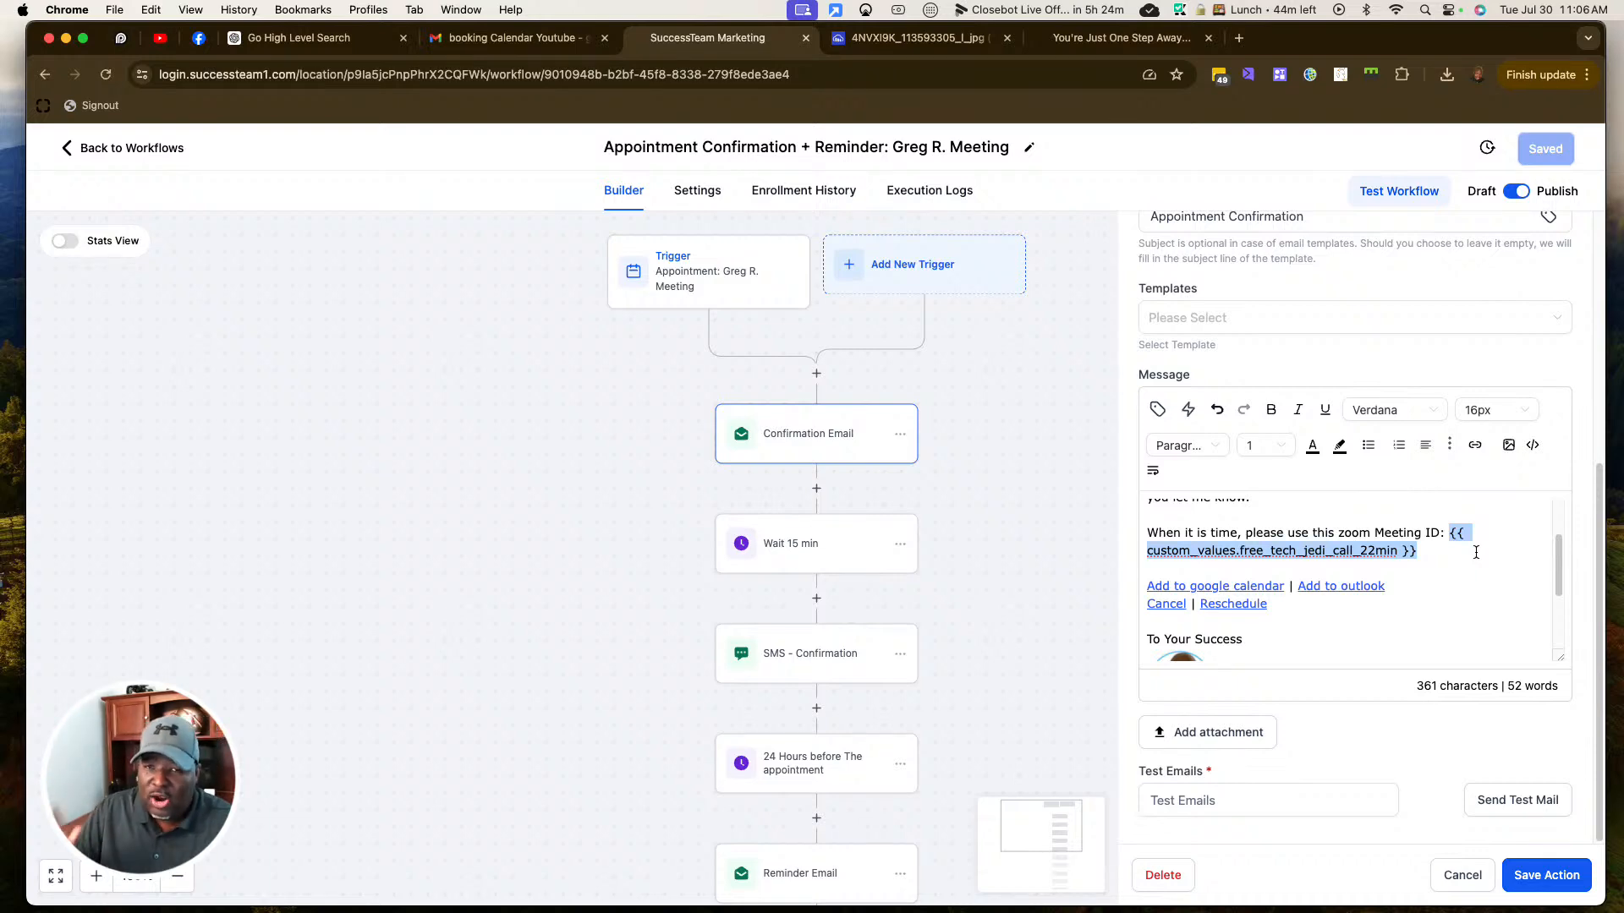
{"action": "left_click", "coordinate": [1410, 611]}
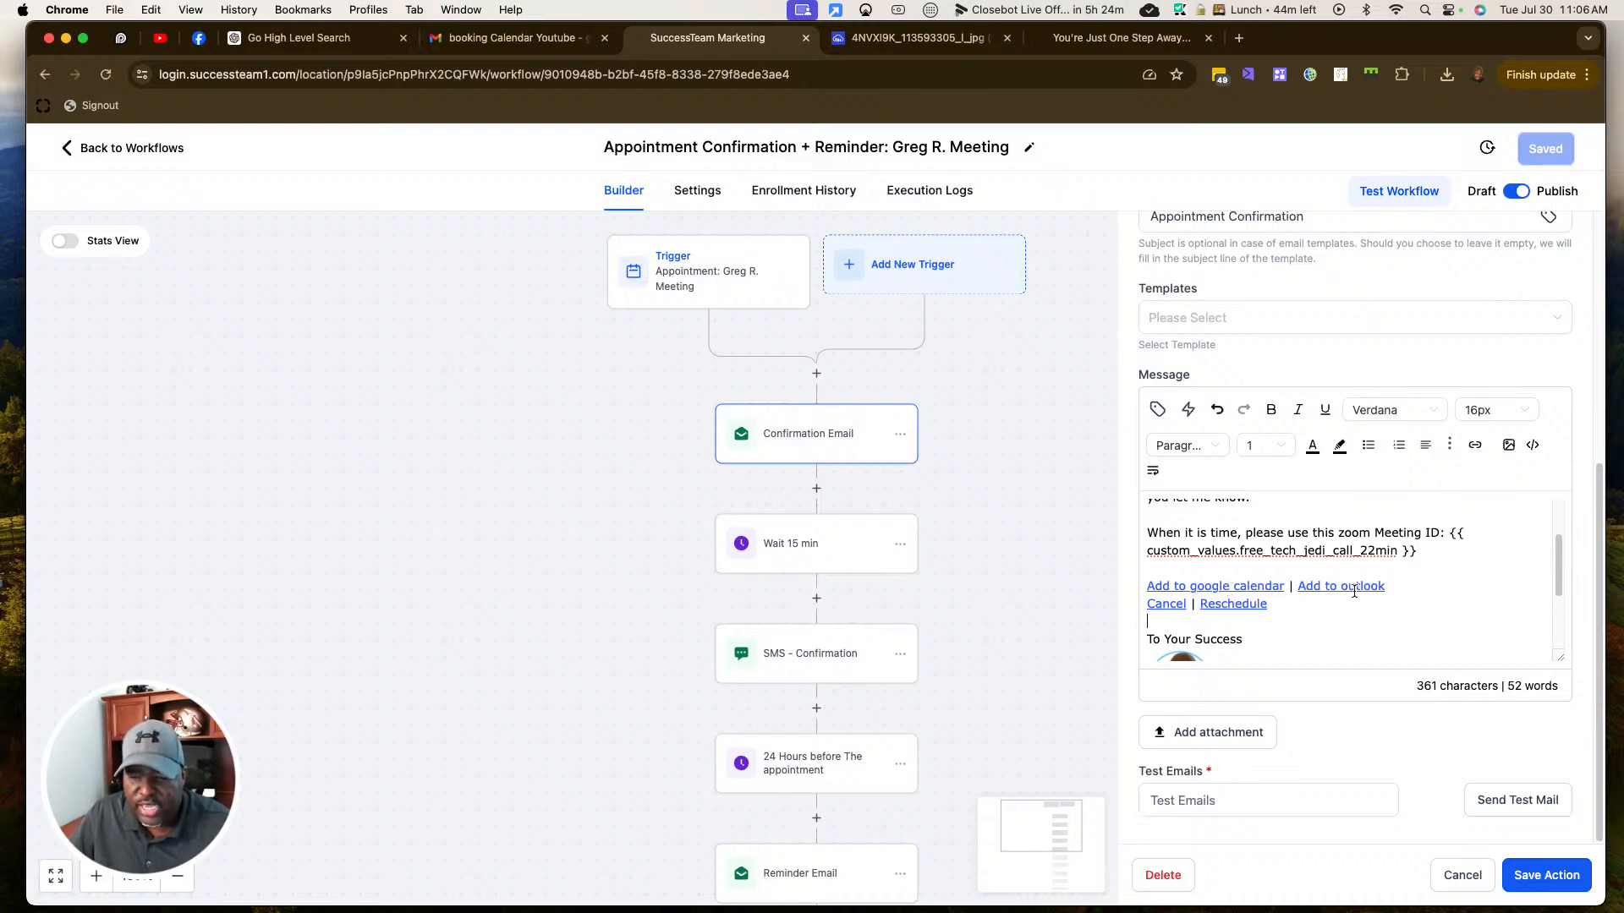
{"action": "scroll", "coordinate": [1425, 632], "scroll_direction": "down", "scroll_amount": 3}
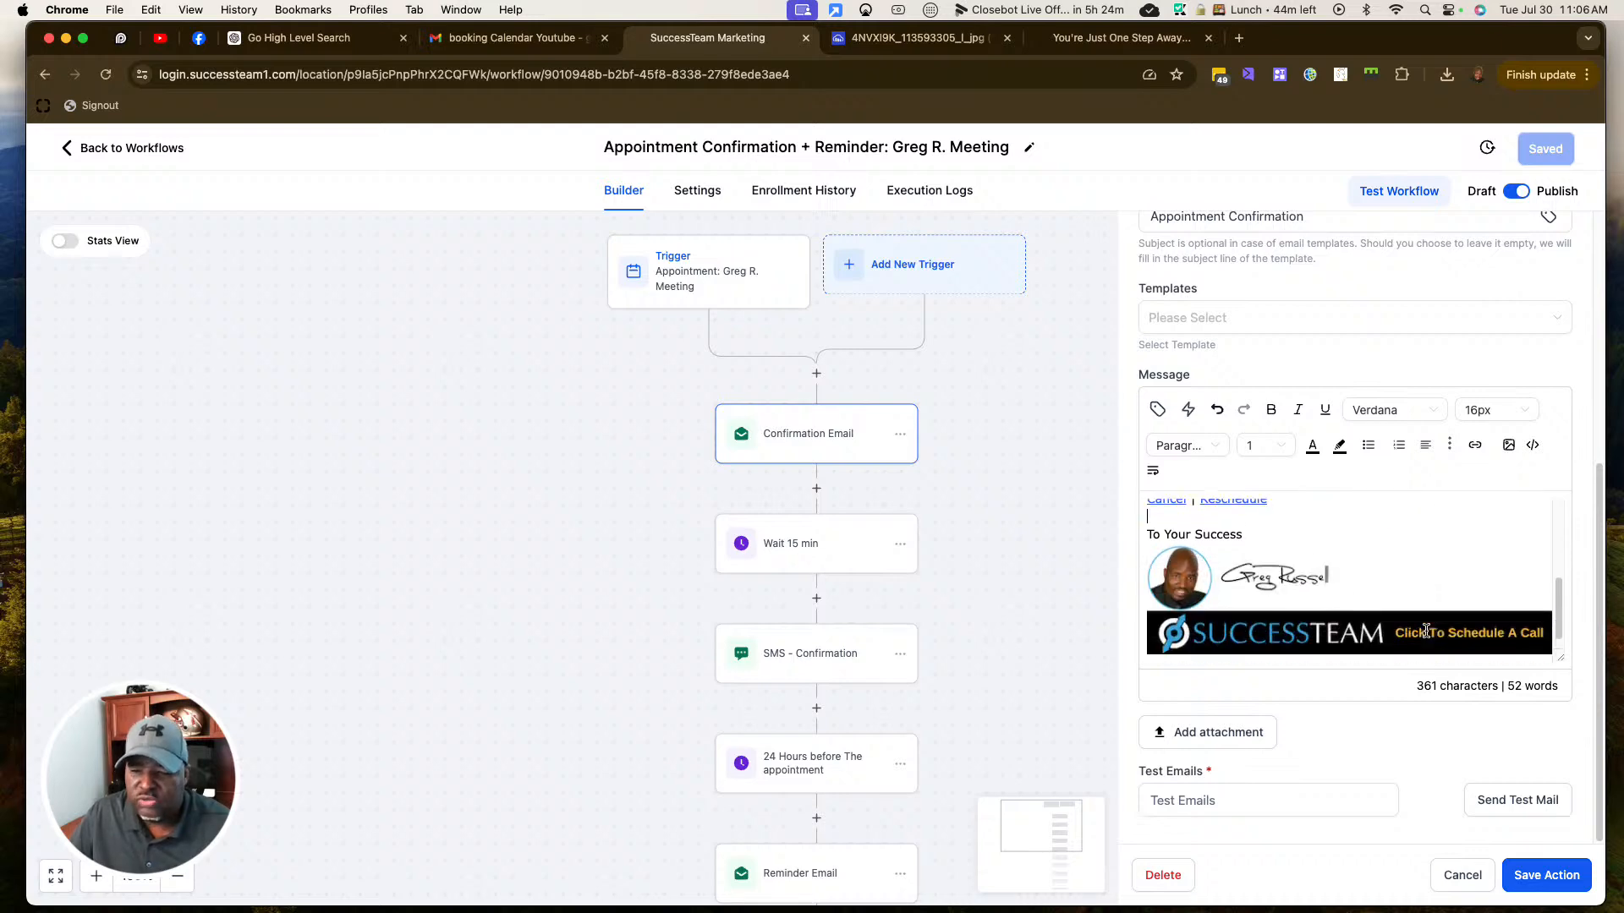
{"action": "scroll", "coordinate": [1354, 560], "scroll_direction": "up", "scroll_amount": 6}
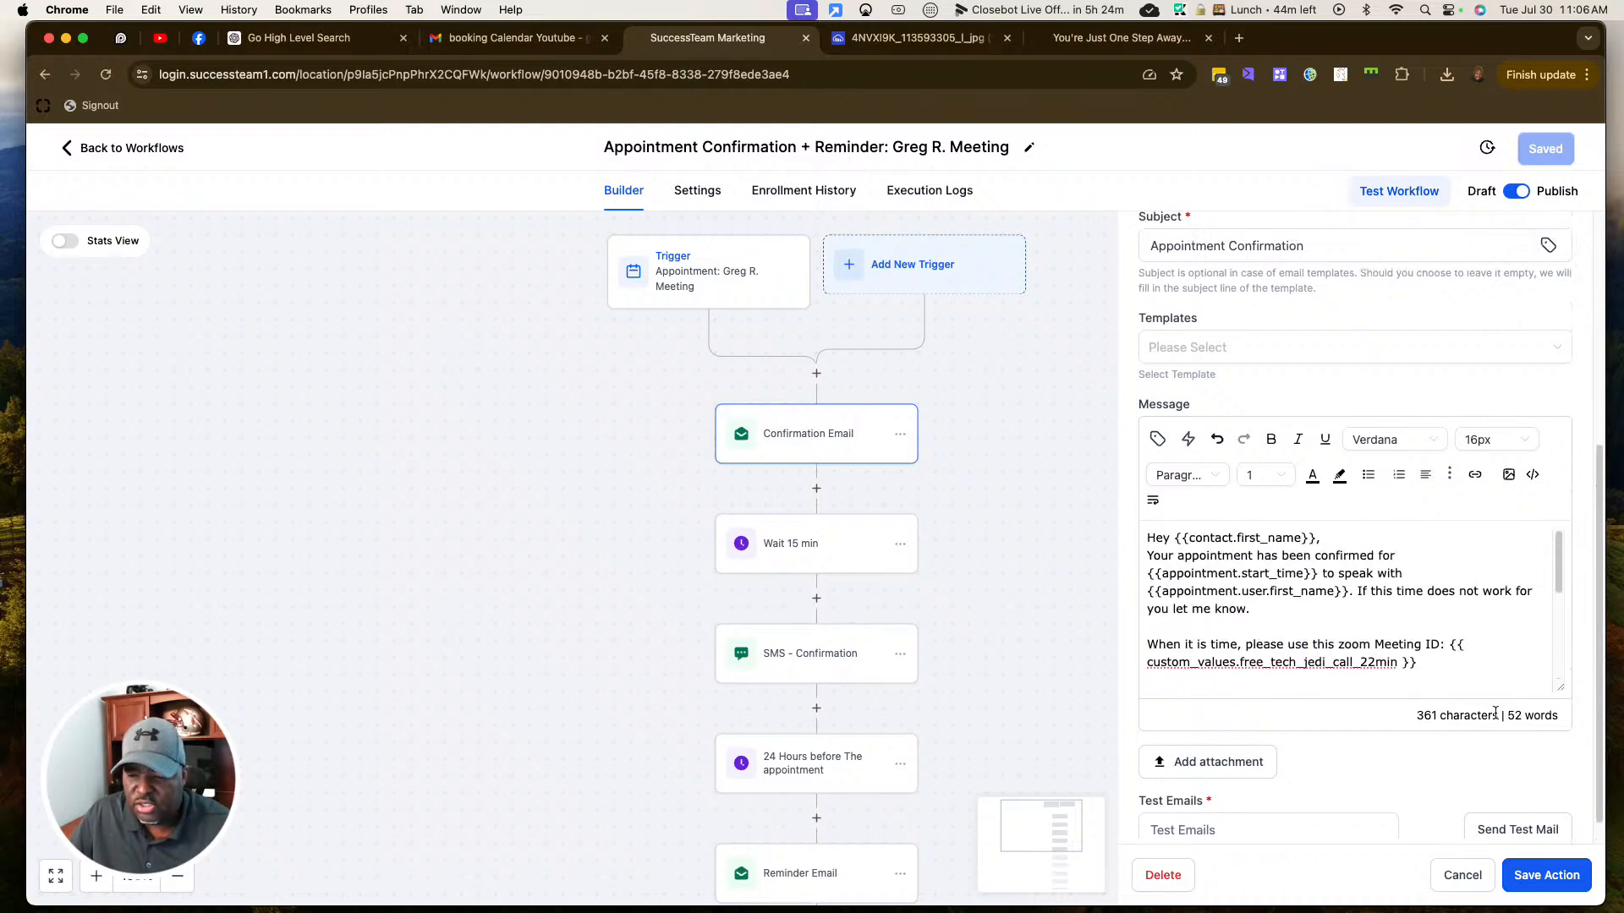
{"action": "left_click", "coordinate": [1462, 875]}
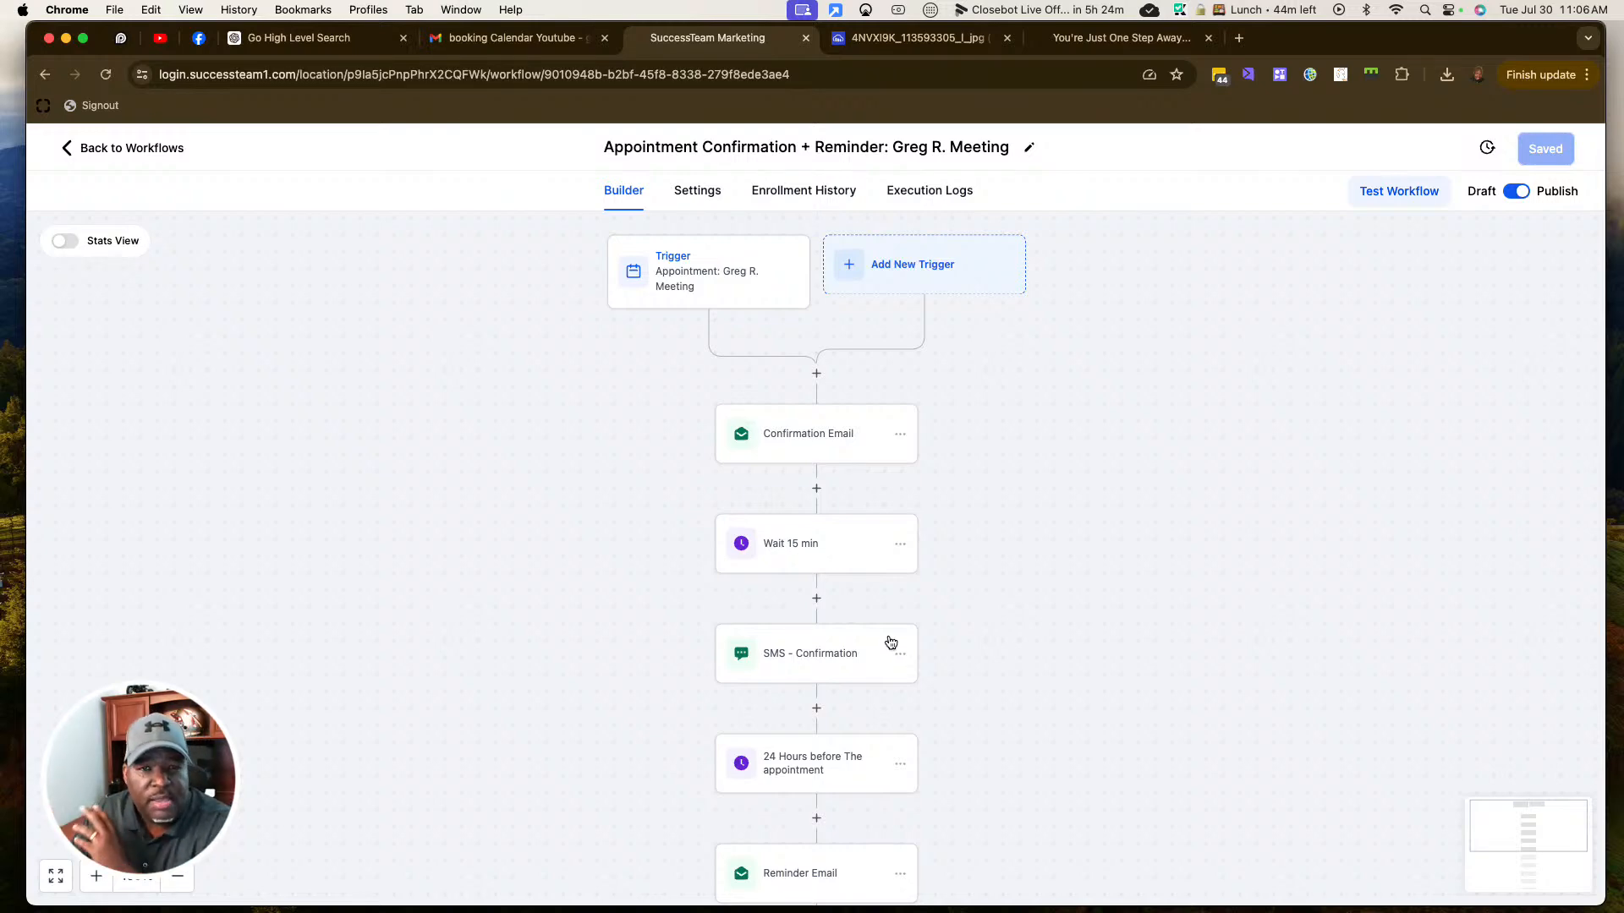
Review the SMS - Confirmation action's name and message, and close it without saving
{"action": "left_click", "coordinate": [866, 652]}
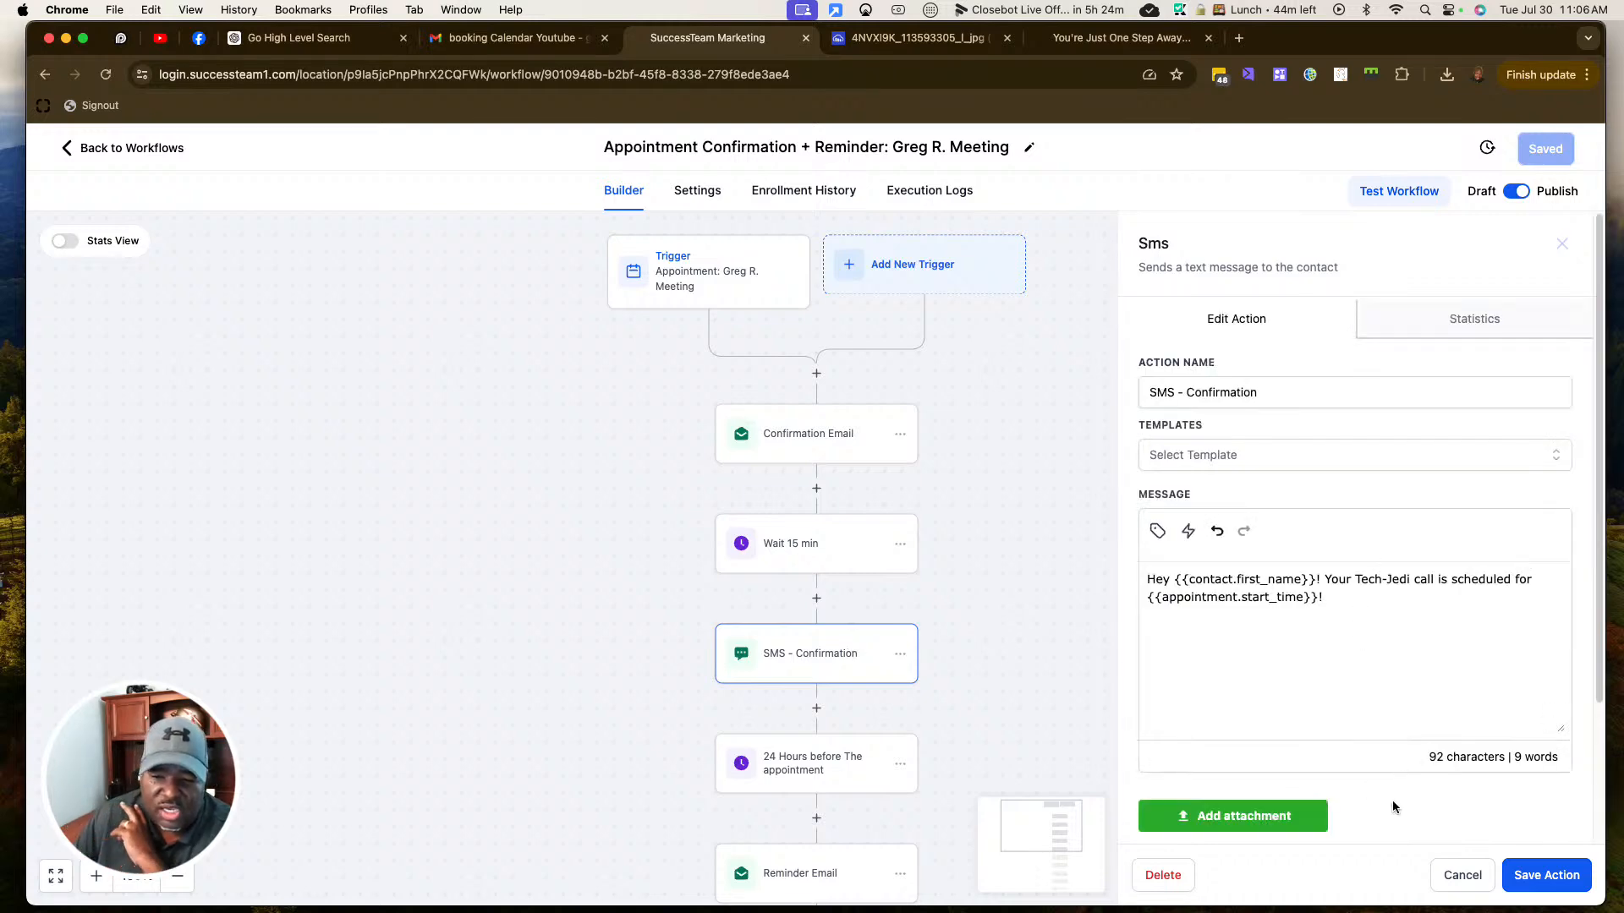
{"action": "left_click_drag", "start_coordinate": [1264, 391], "coordinate": [1113, 392]}
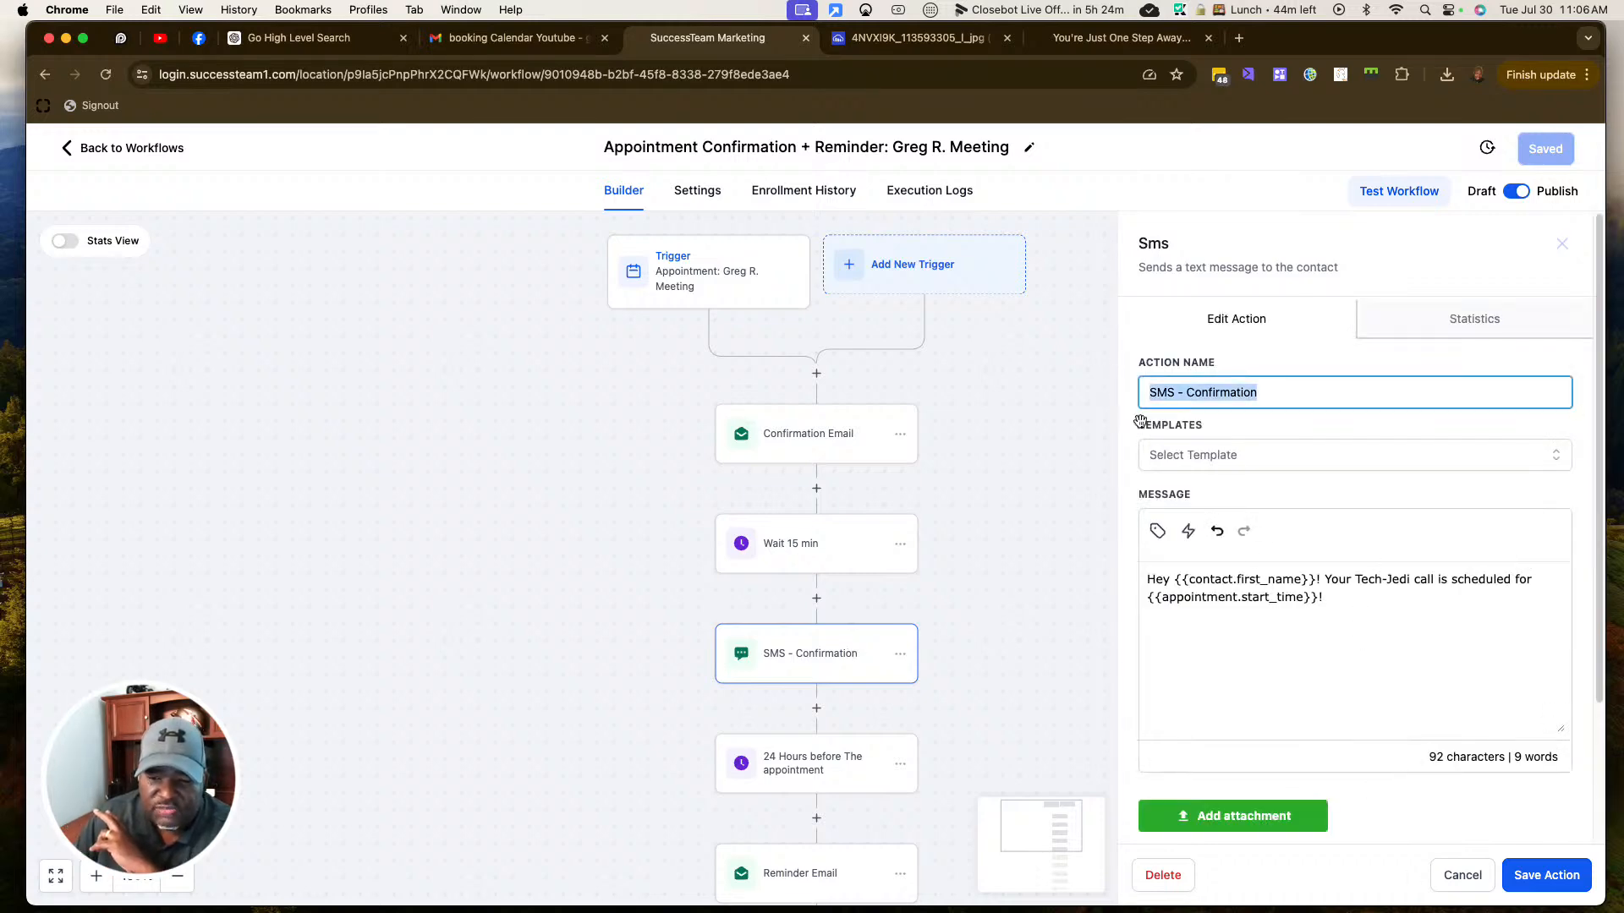
{"action": "left_click", "coordinate": [1473, 878]}
Examine the workflow's remaining waits, reminder emails and final 10-minute reminder text through to its end
{"action": "scroll", "coordinate": [1083, 681], "scroll_direction": "down", "scroll_amount": 3}
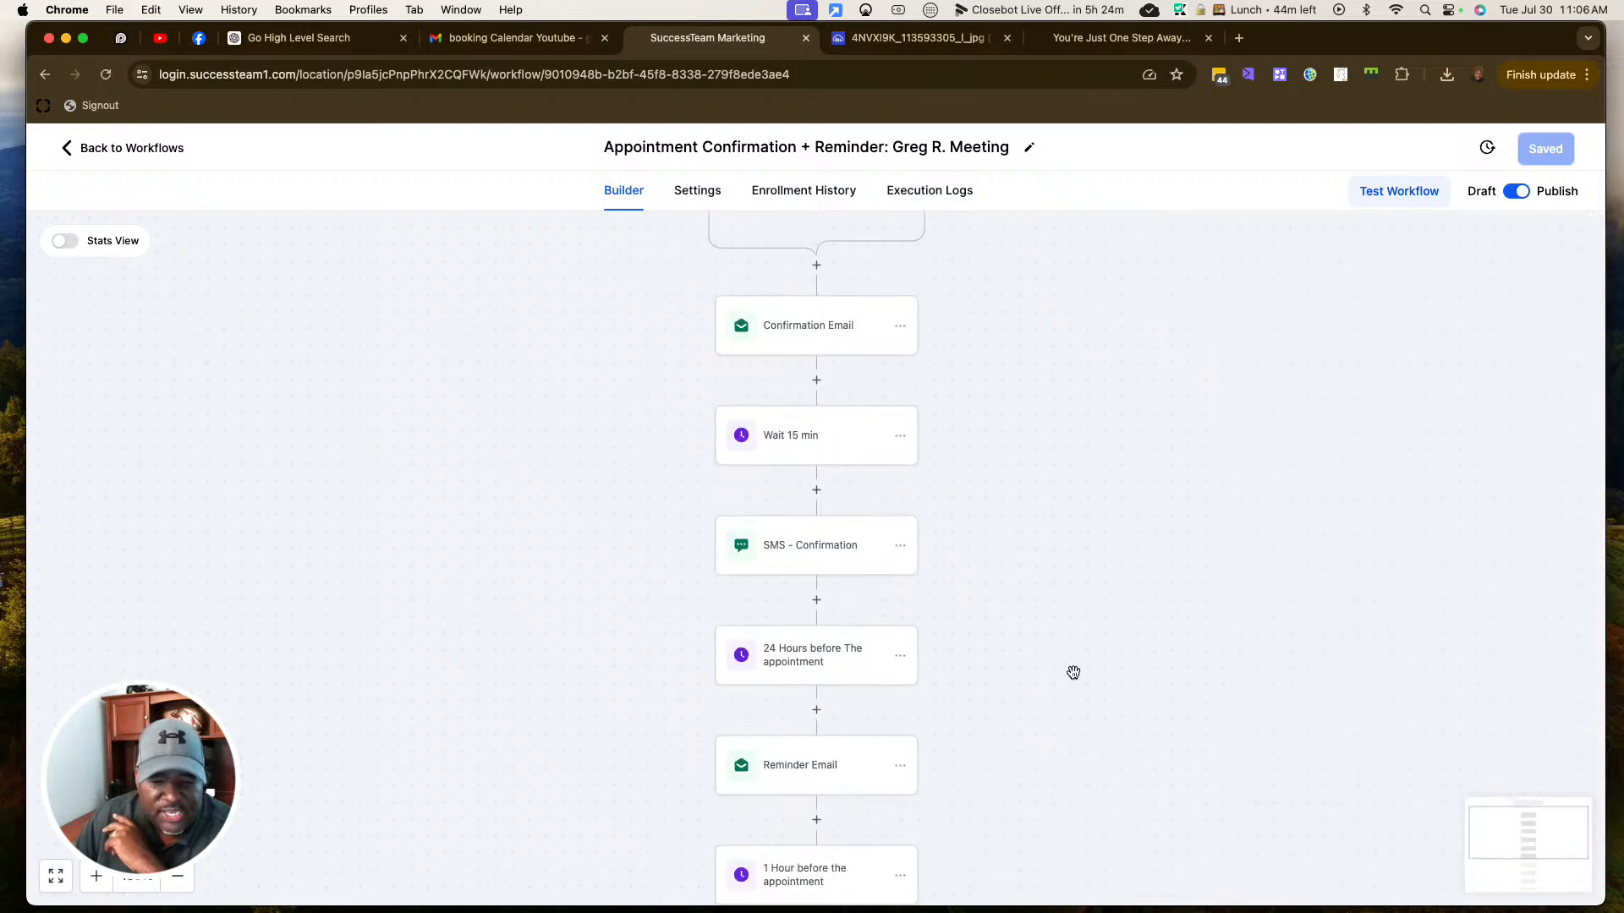
{"action": "scroll", "coordinate": [851, 665], "scroll_direction": "down", "scroll_amount": 5}
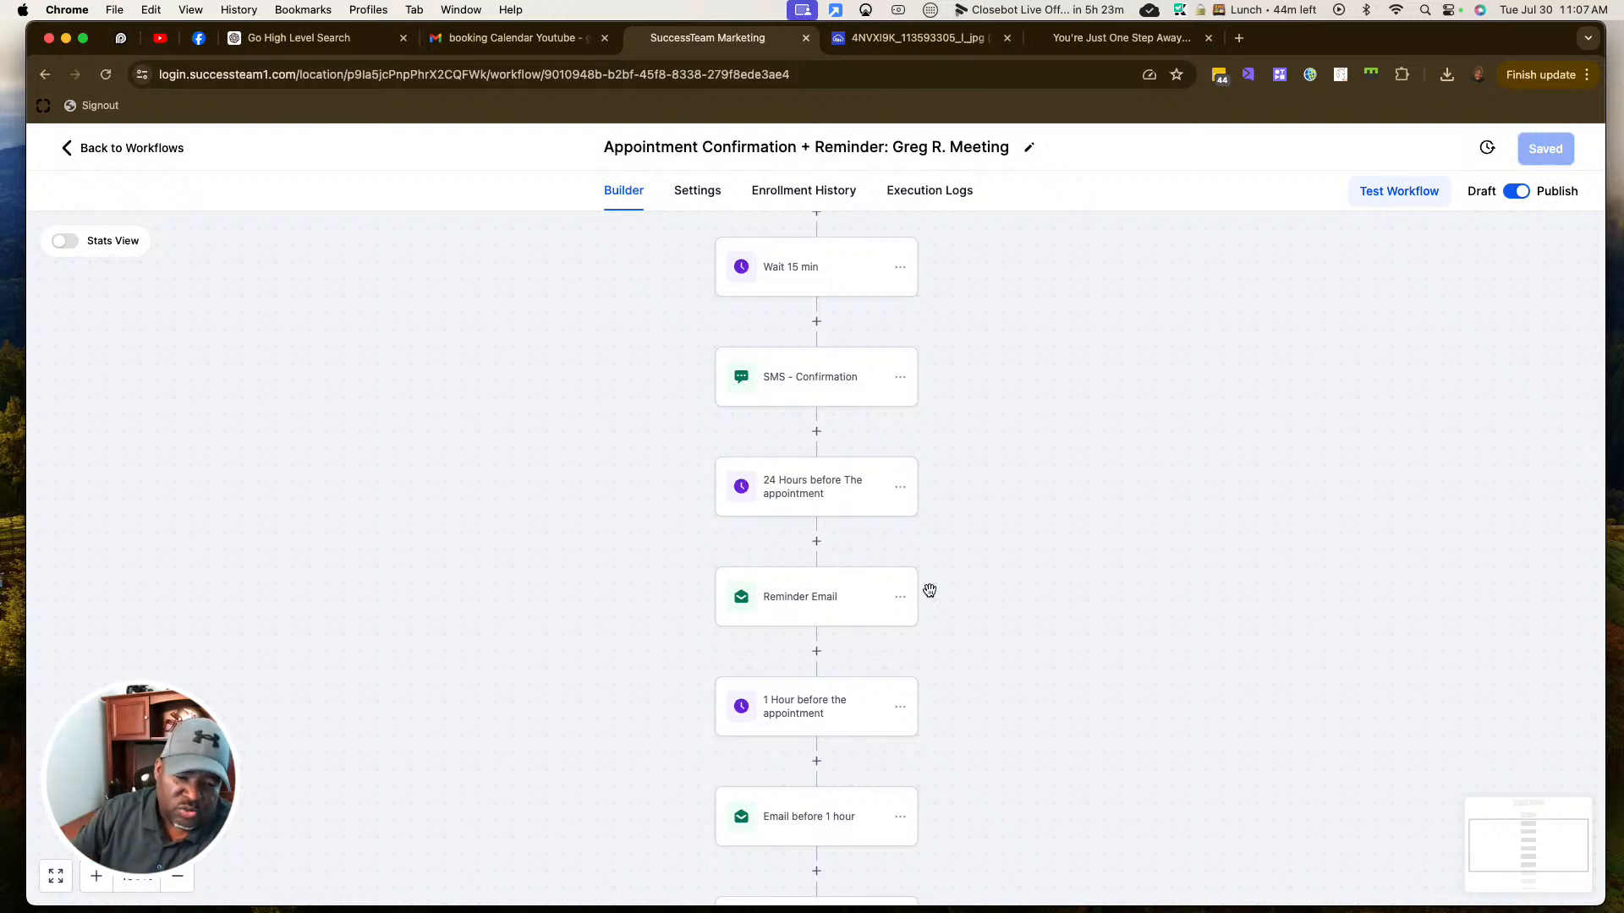
{"action": "scroll", "coordinate": [1105, 642], "scroll_direction": "down", "scroll_amount": 2}
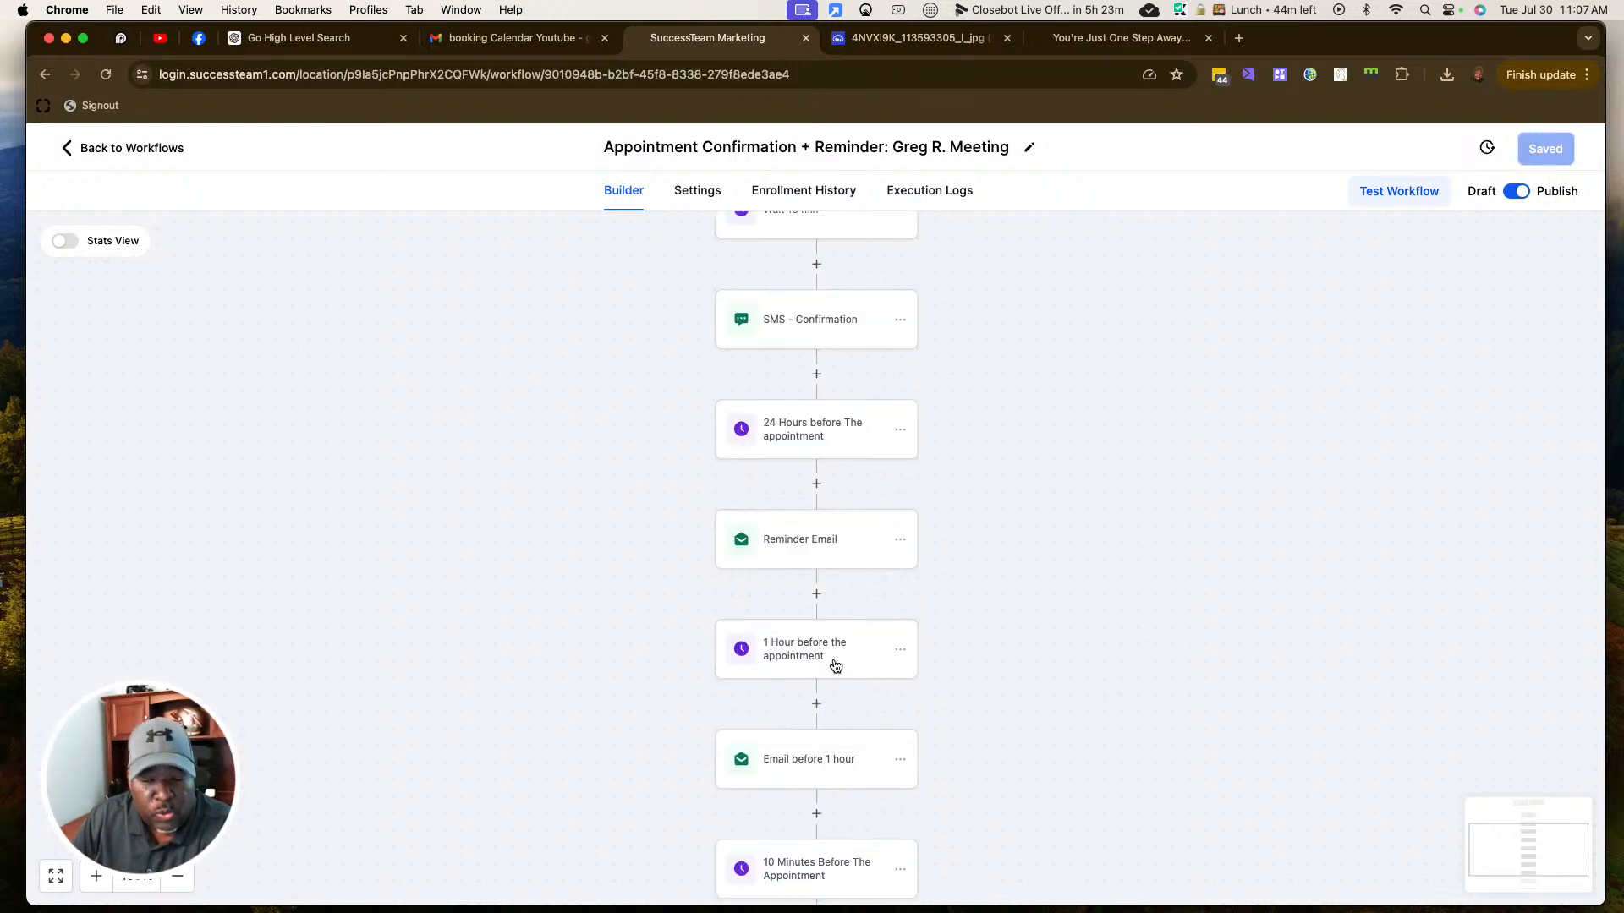
{"action": "scroll", "coordinate": [956, 664], "scroll_direction": "down", "scroll_amount": 2}
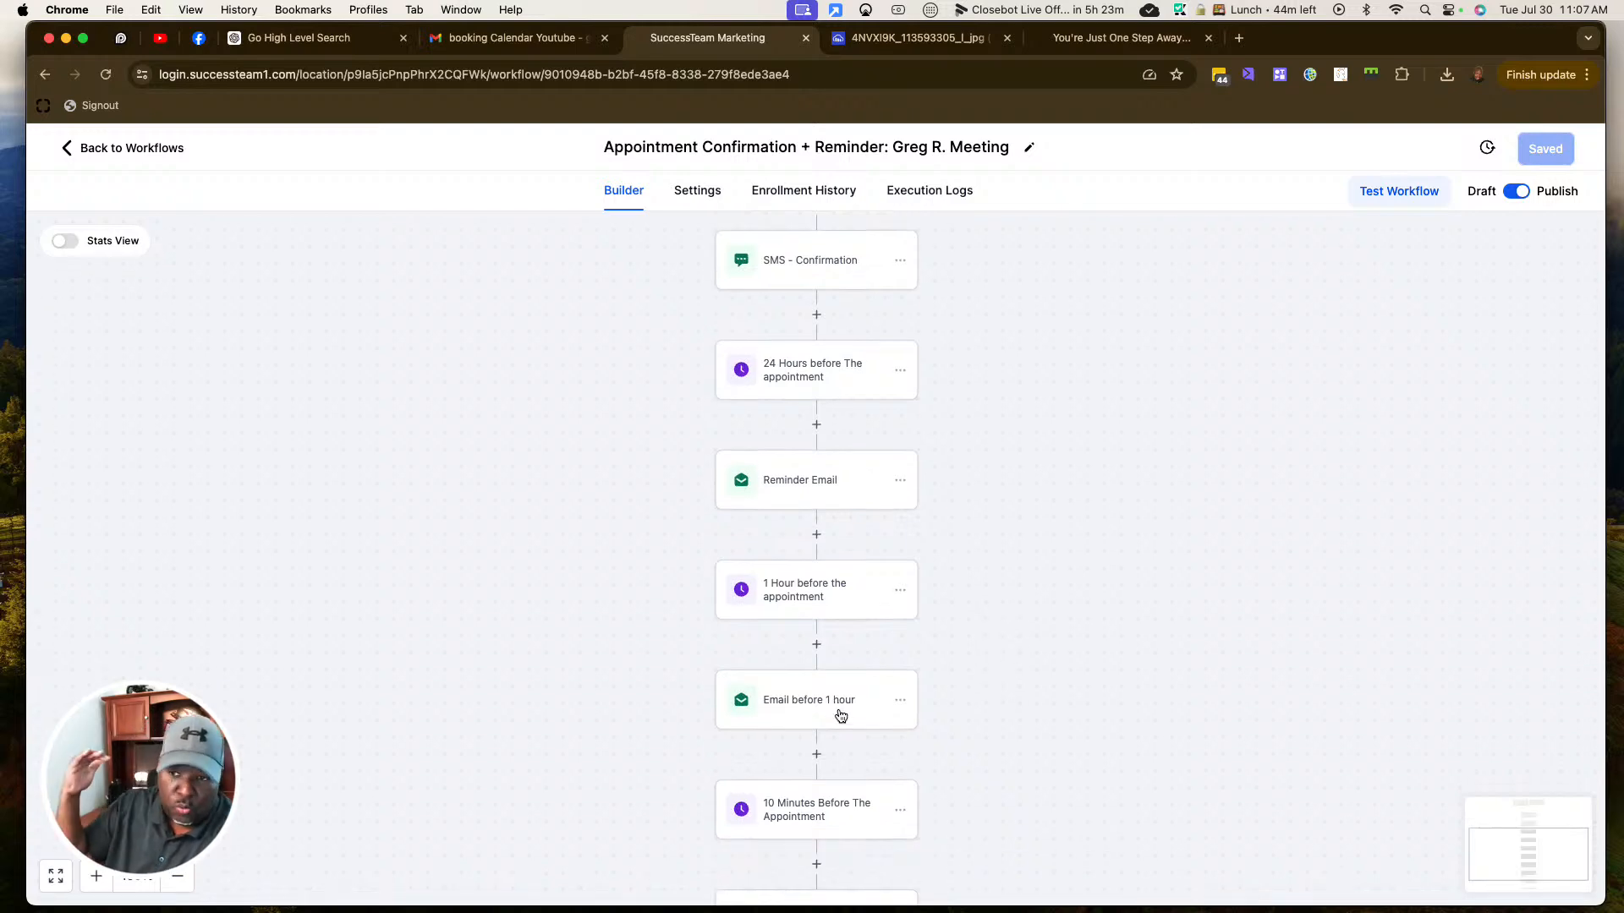
{"action": "scroll", "coordinate": [833, 710], "scroll_direction": "down", "scroll_amount": 2}
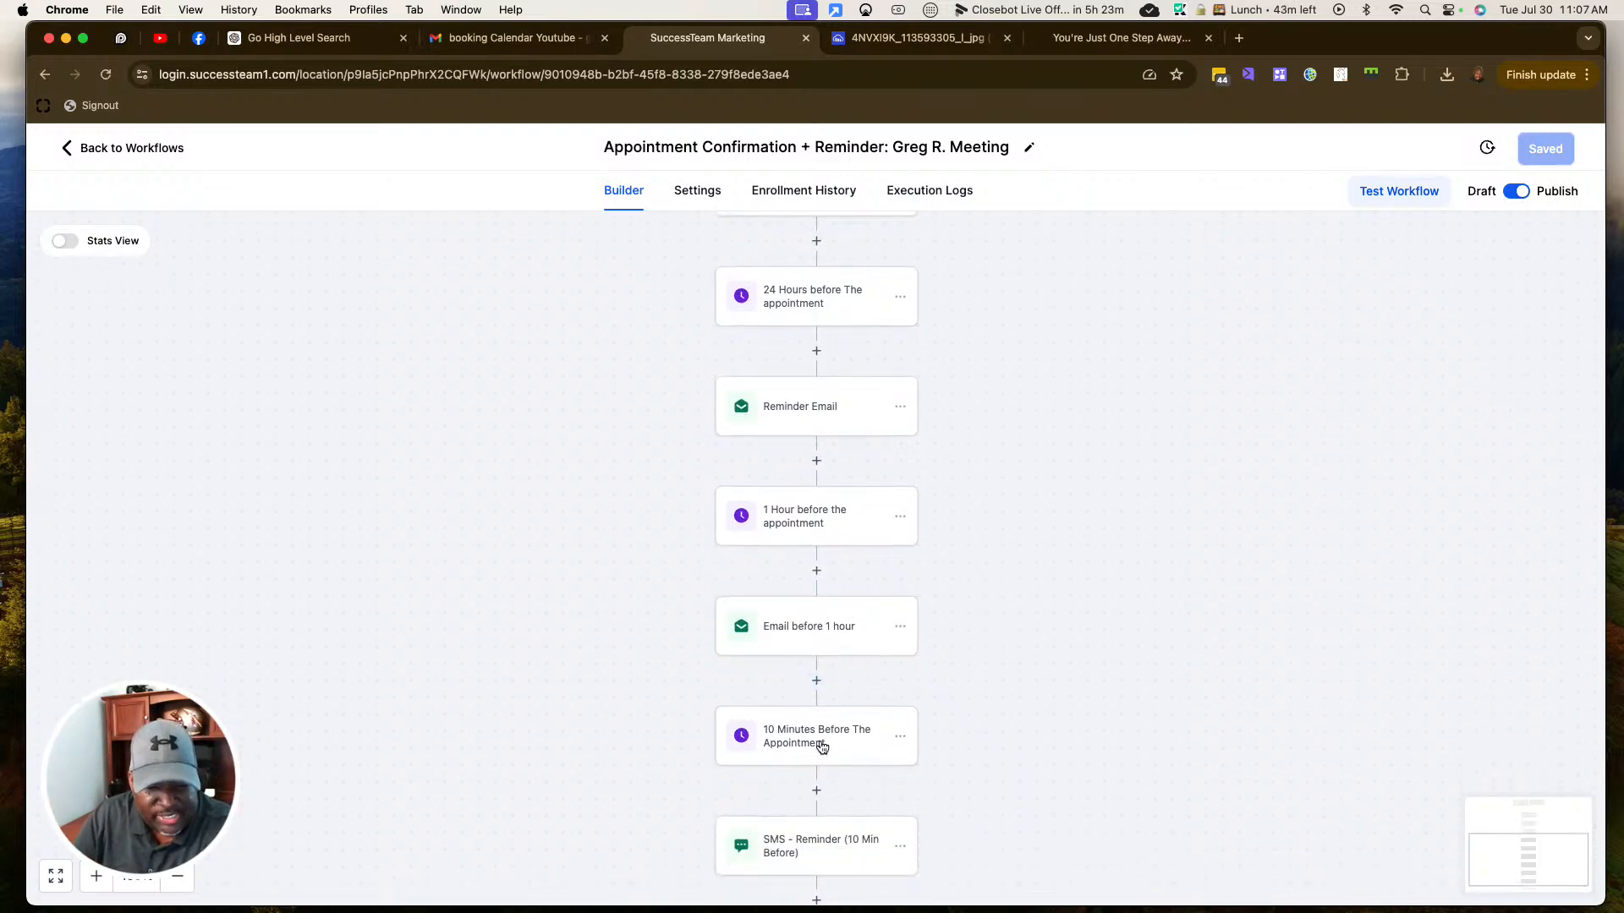
{"action": "scroll", "coordinate": [821, 746], "scroll_direction": "down", "scroll_amount": 3}
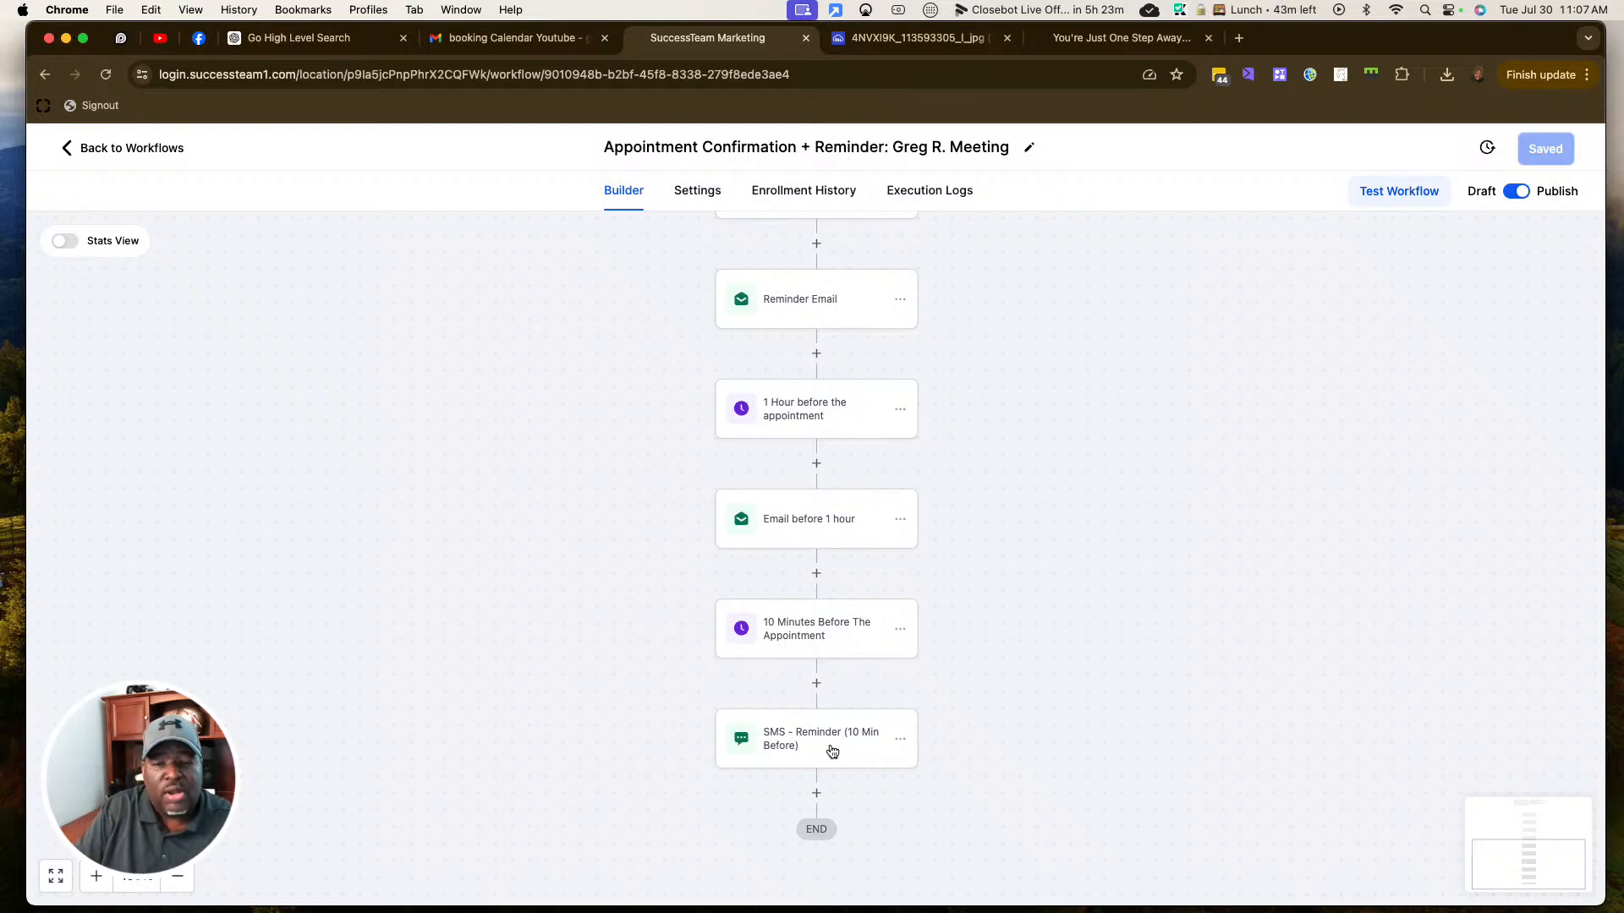
{"action": "scroll", "coordinate": [1138, 759], "scroll_direction": "up", "scroll_amount": 12}
{"action": "scroll", "coordinate": [1139, 759], "scroll_direction": "down", "scroll_amount": 3}
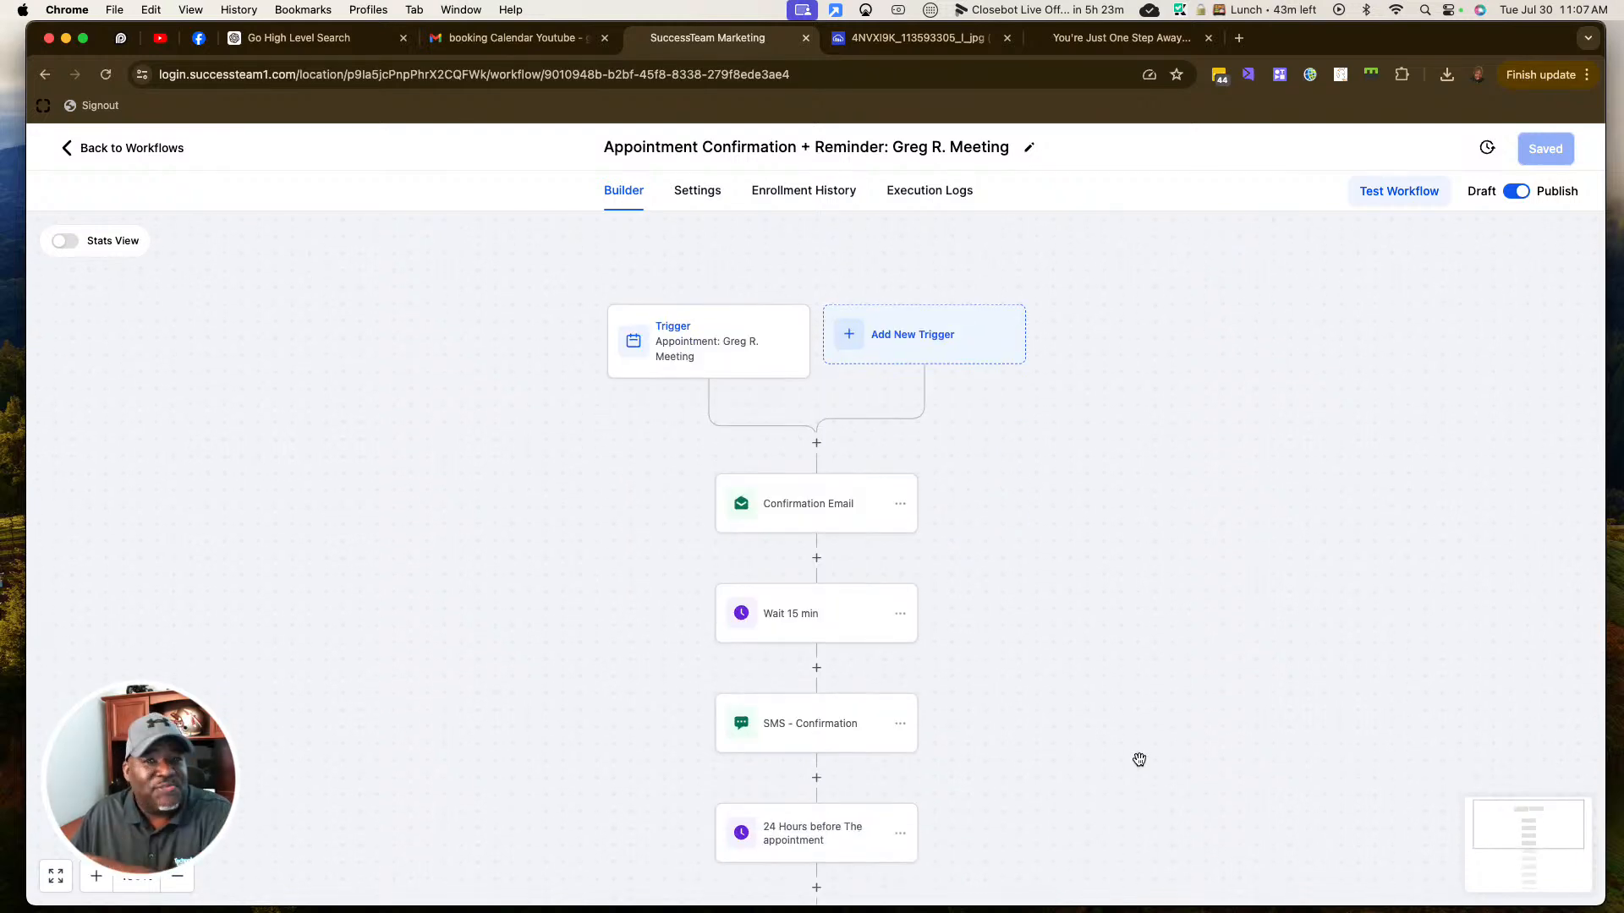
Return to the workflow list and start a new workflow from a recipe in the Tech Jedi folder
{"action": "left_click", "coordinate": [119, 148]}
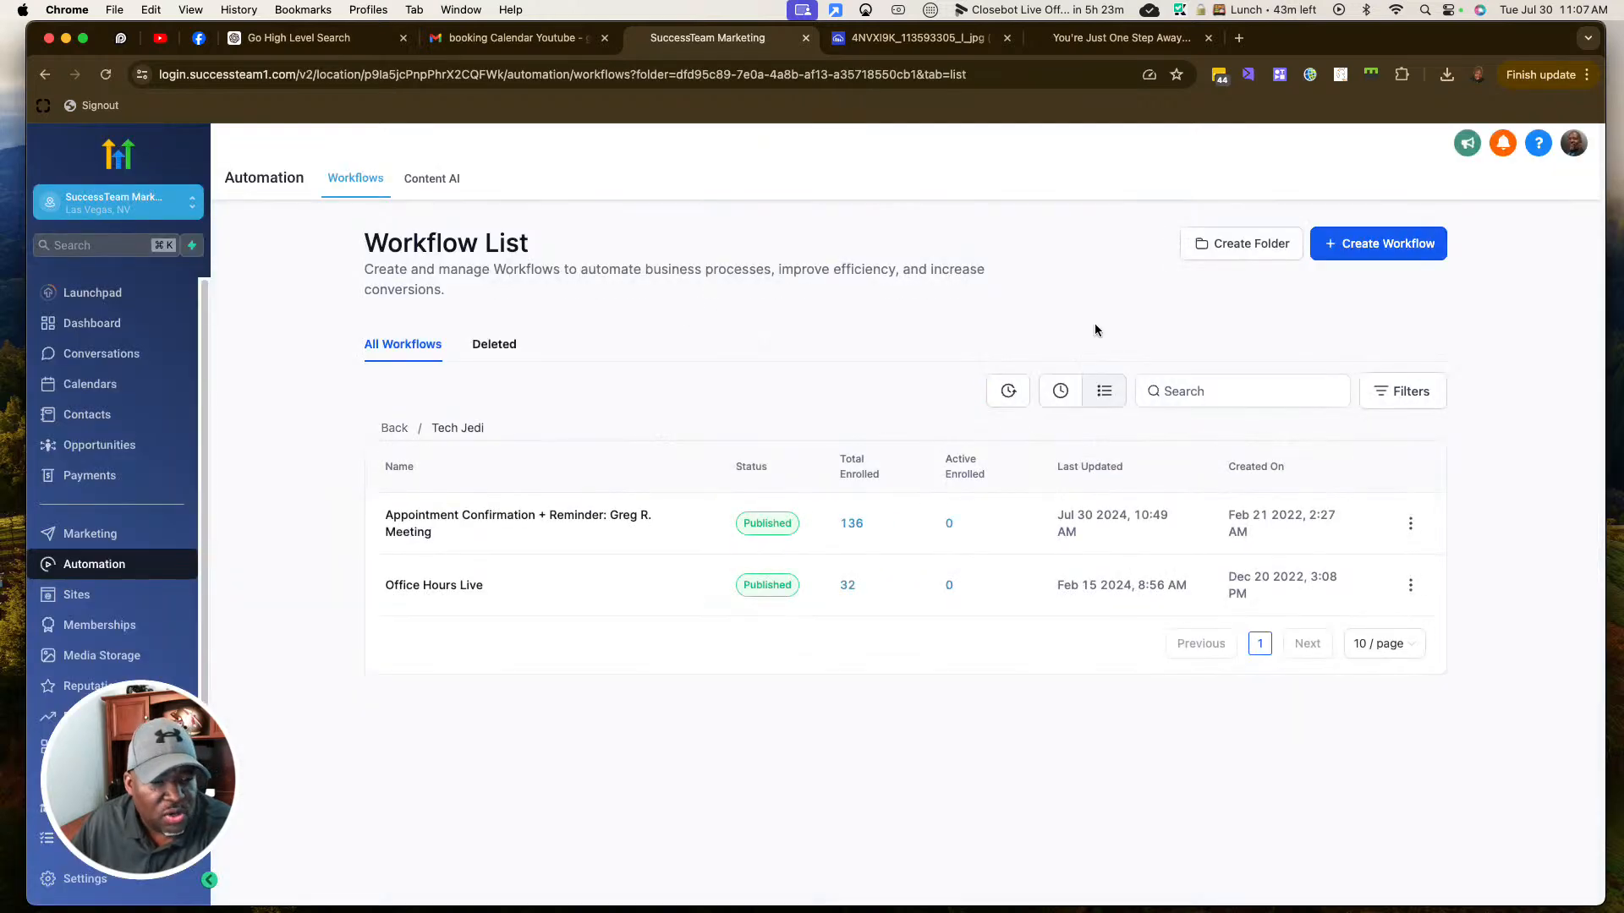
{"action": "left_click", "coordinate": [1387, 244]}
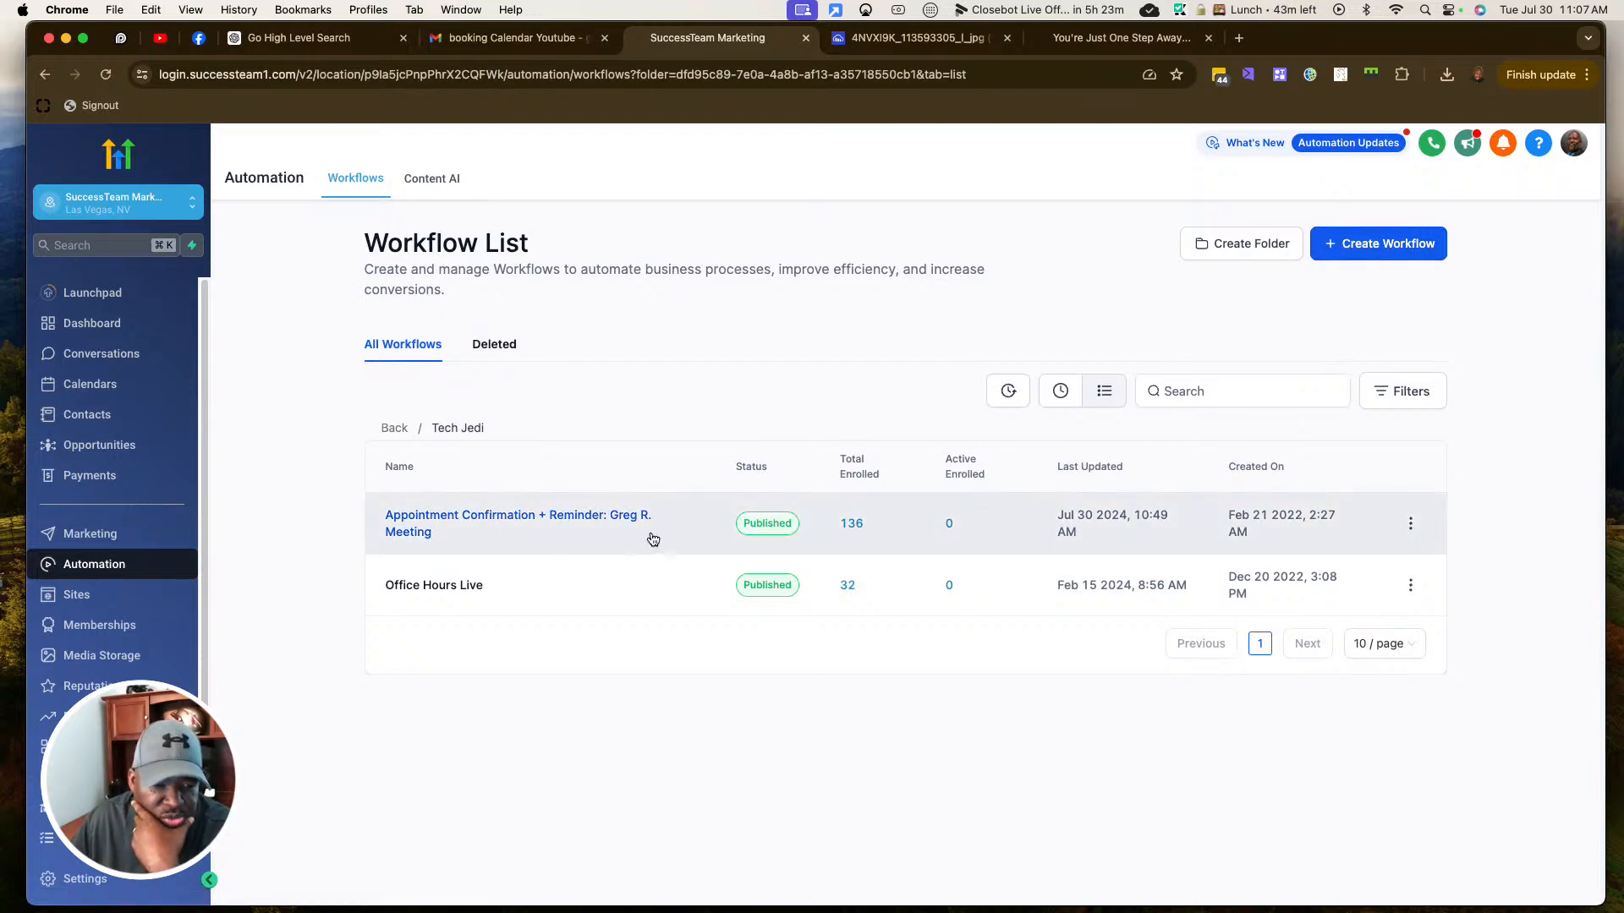
{"action": "left_click", "coordinate": [1395, 247]}
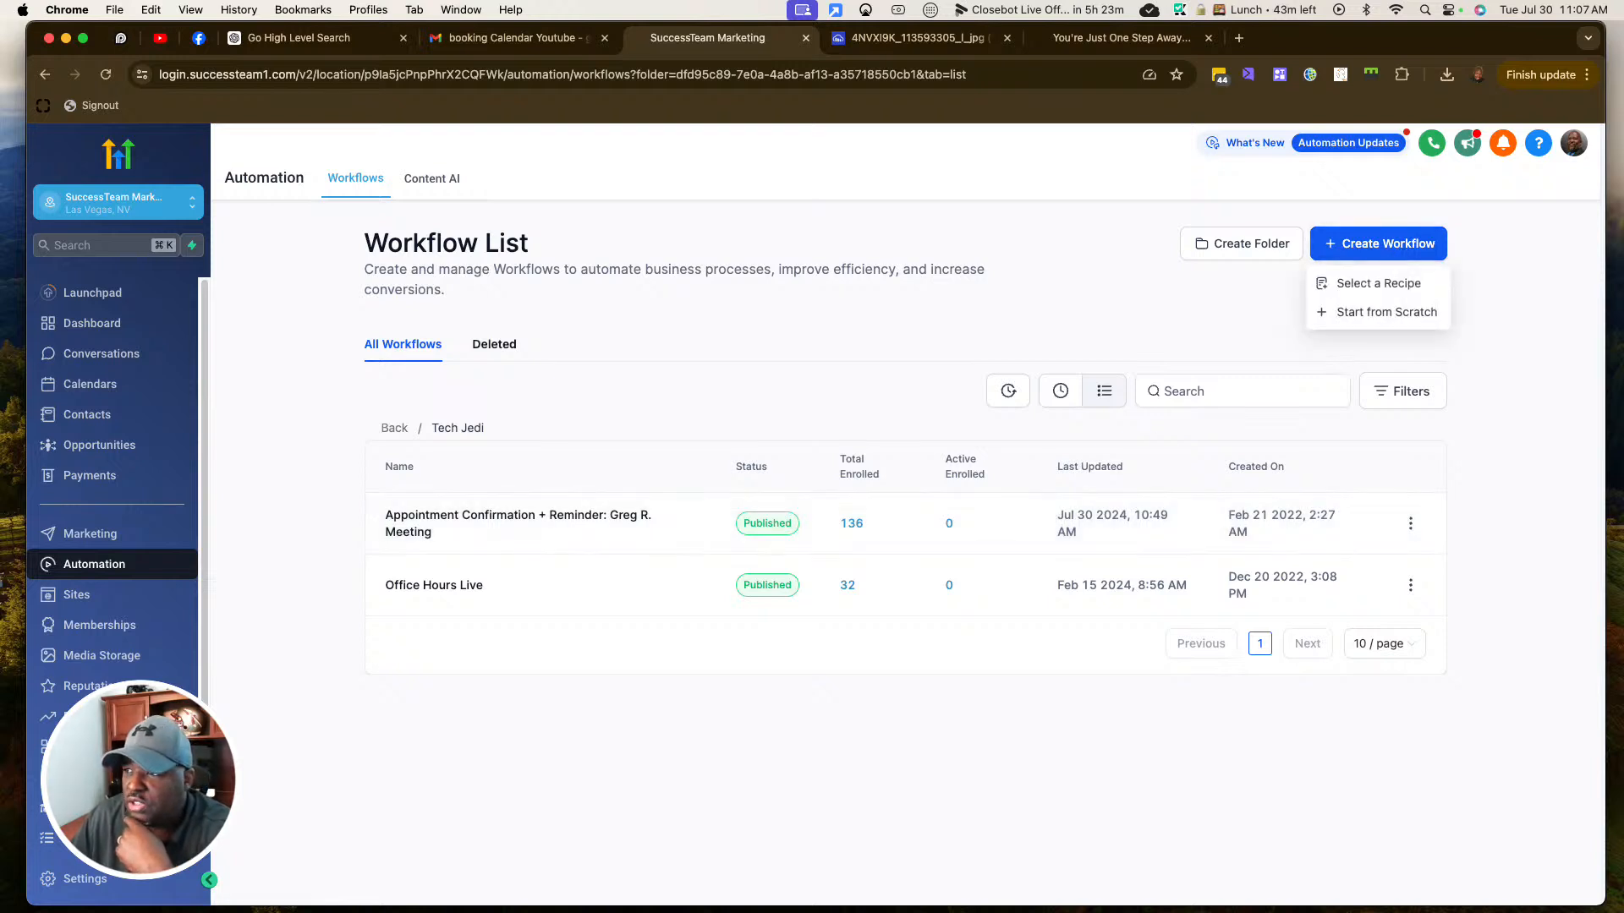
{"action": "left_click", "coordinate": [1391, 290]}
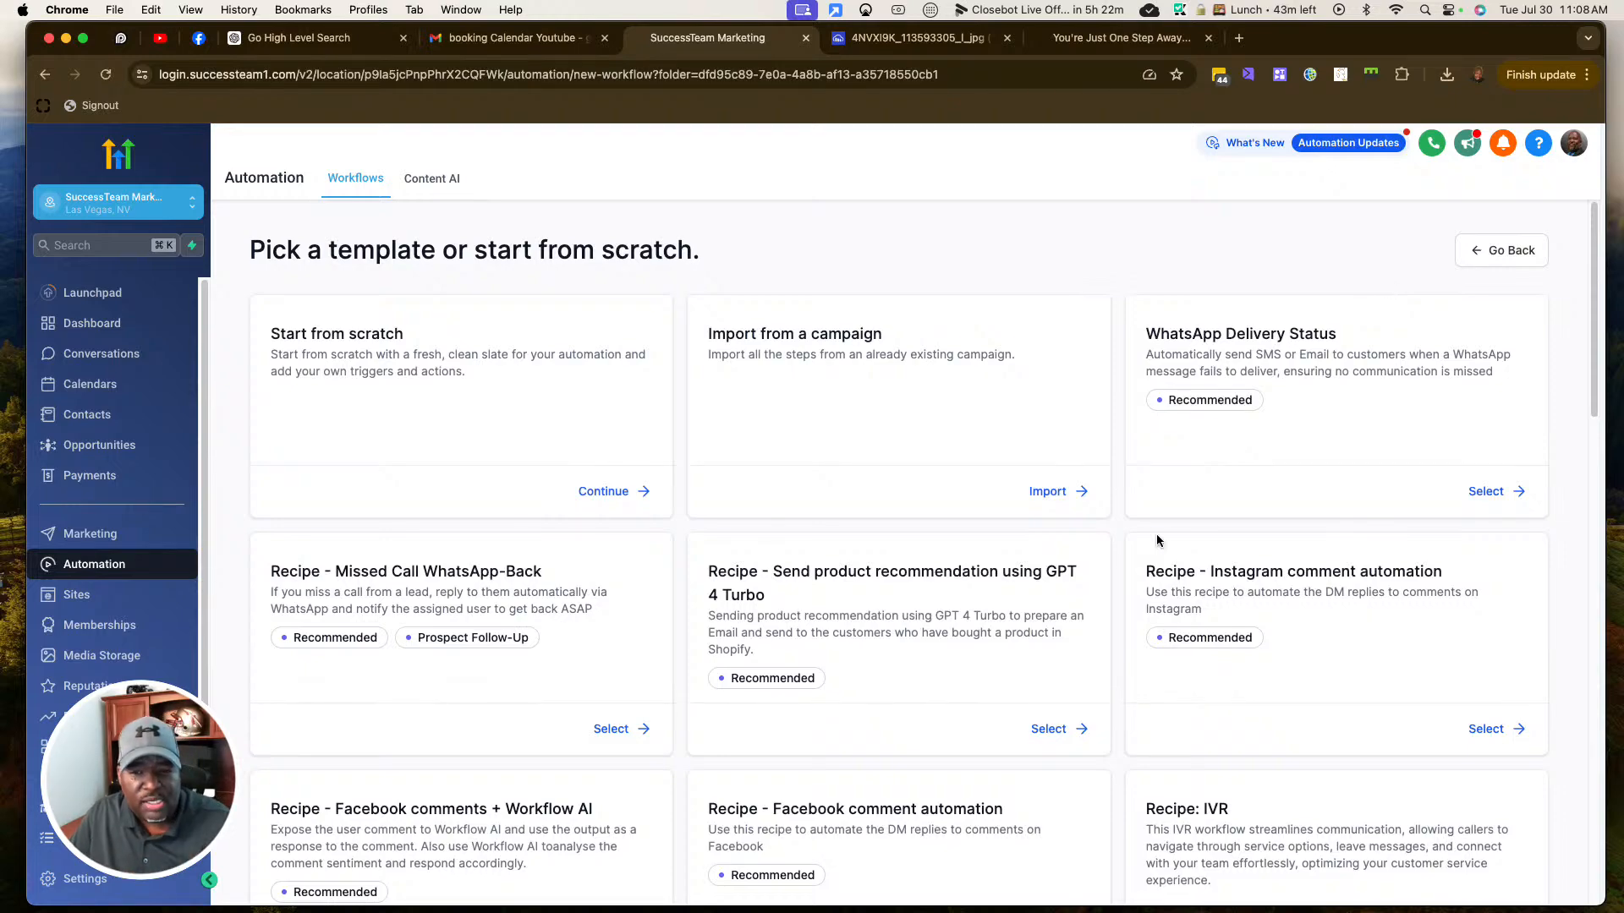
Create the workflow from the Recipe - Appointment Confirmation + Reminder template and dismiss the Allow Re-entry notice
{"action": "scroll", "coordinate": [1150, 533], "scroll_direction": "down", "scroll_amount": 8}
{"action": "scroll", "coordinate": [1276, 511], "scroll_direction": "down", "scroll_amount": 11}
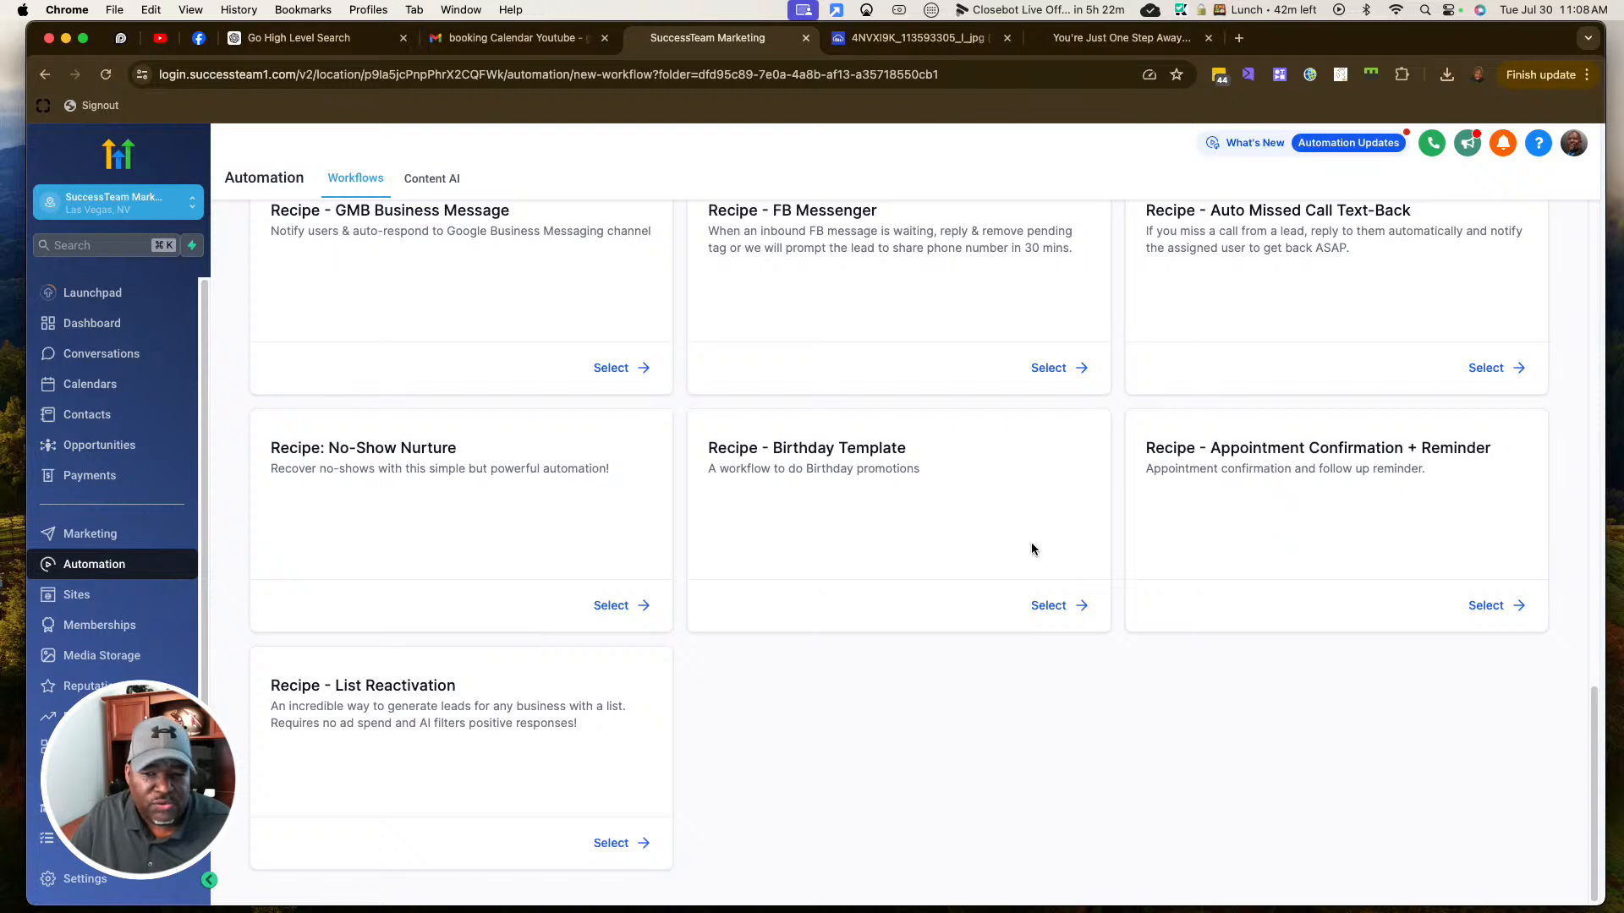
{"action": "left_click_drag", "start_coordinate": [1148, 454], "coordinate": [1484, 451]}
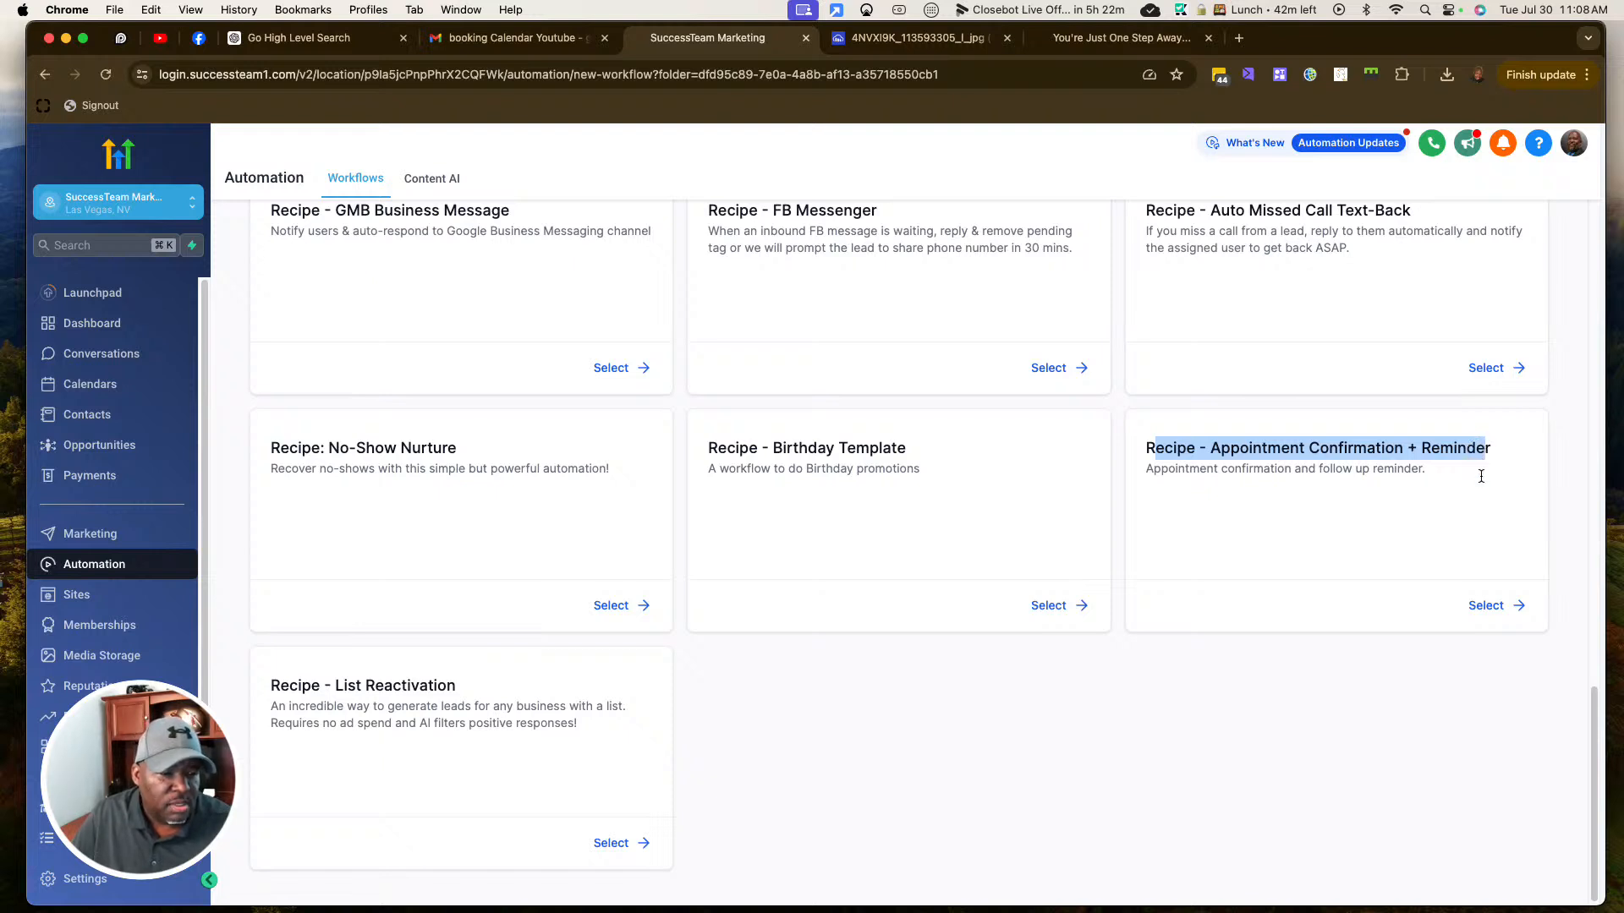
{"action": "left_click", "coordinate": [1490, 609]}
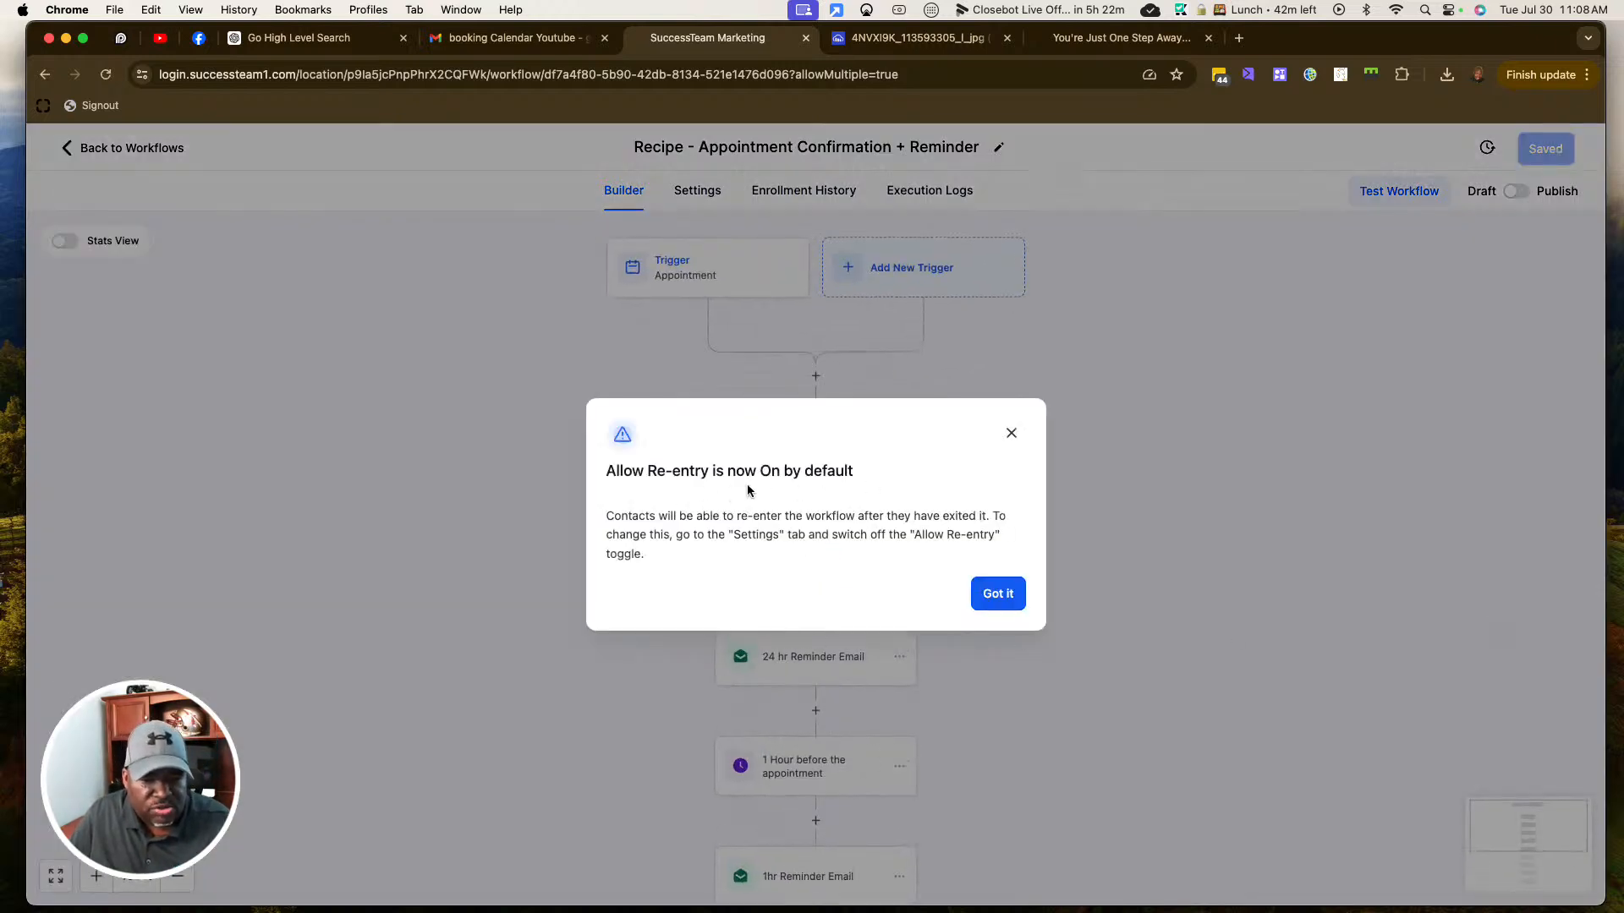
{"action": "left_click_drag", "start_coordinate": [854, 472], "coordinate": [757, 471]}
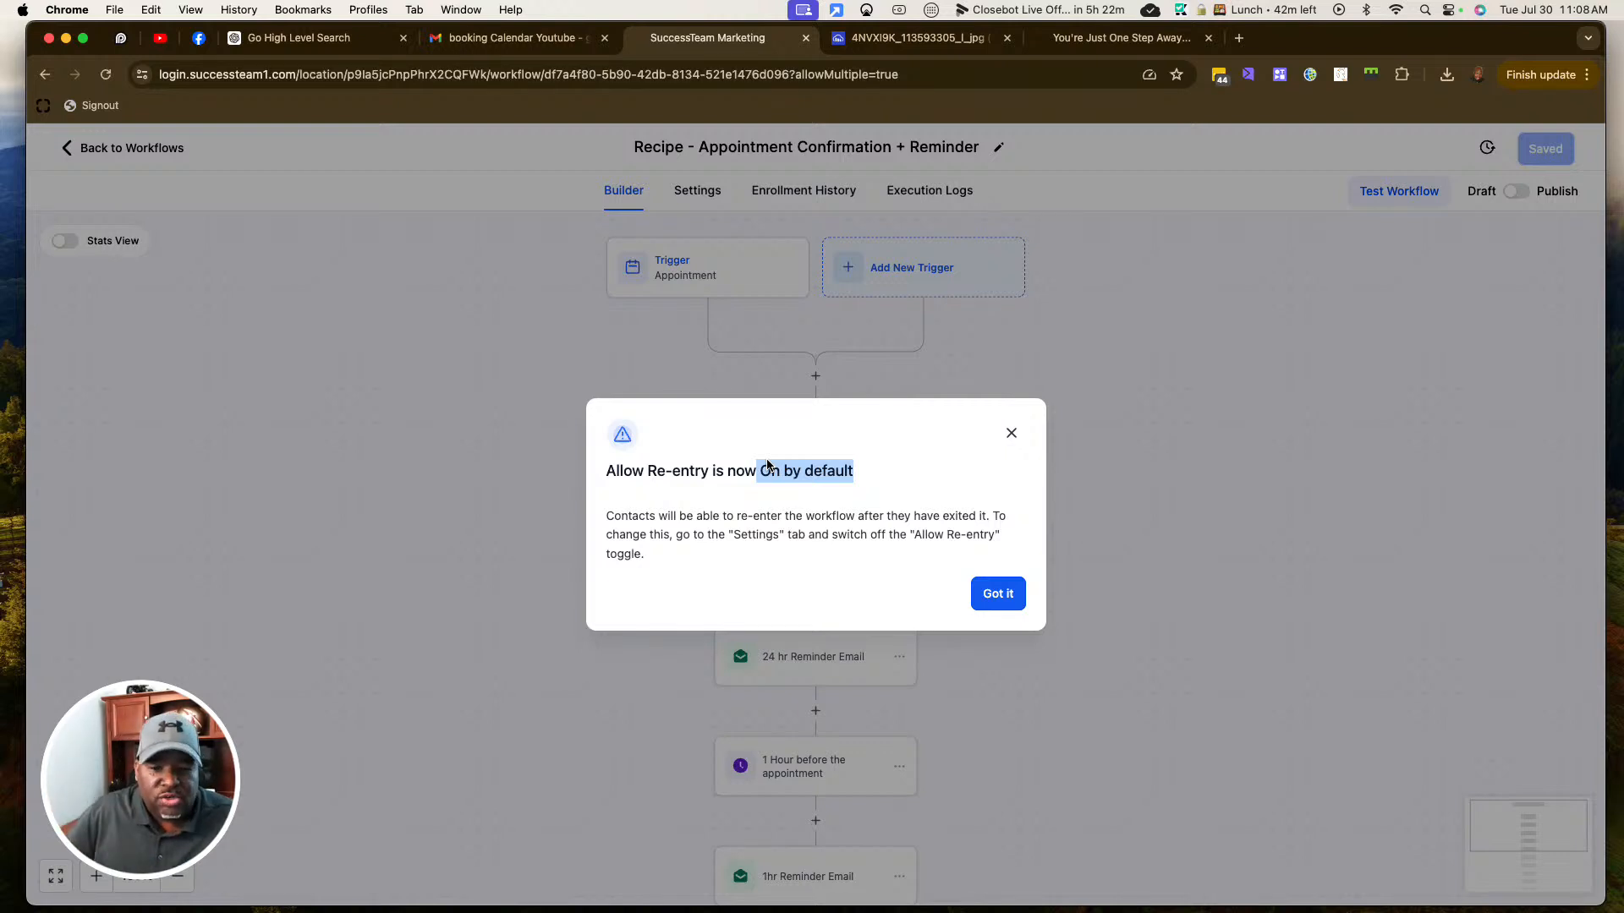
{"action": "left_click", "coordinate": [1013, 436]}
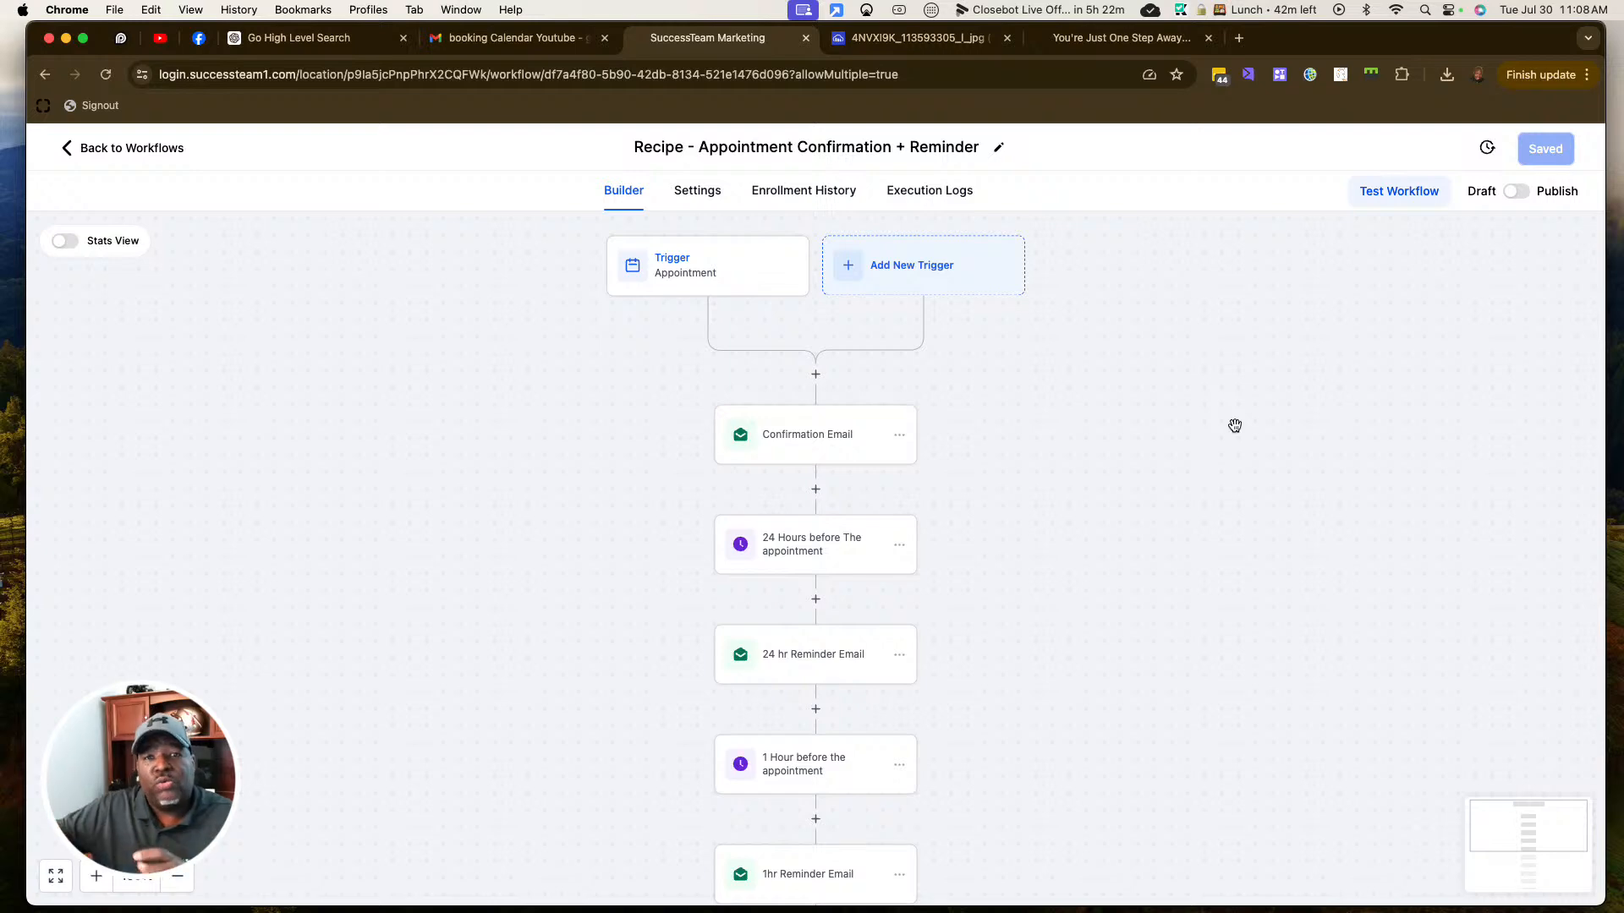
Review the recipe's Appointment trigger and its event type and status filters, and close it without saving
{"action": "scroll", "coordinate": [775, 272], "scroll_direction": "up", "scroll_amount": 1}
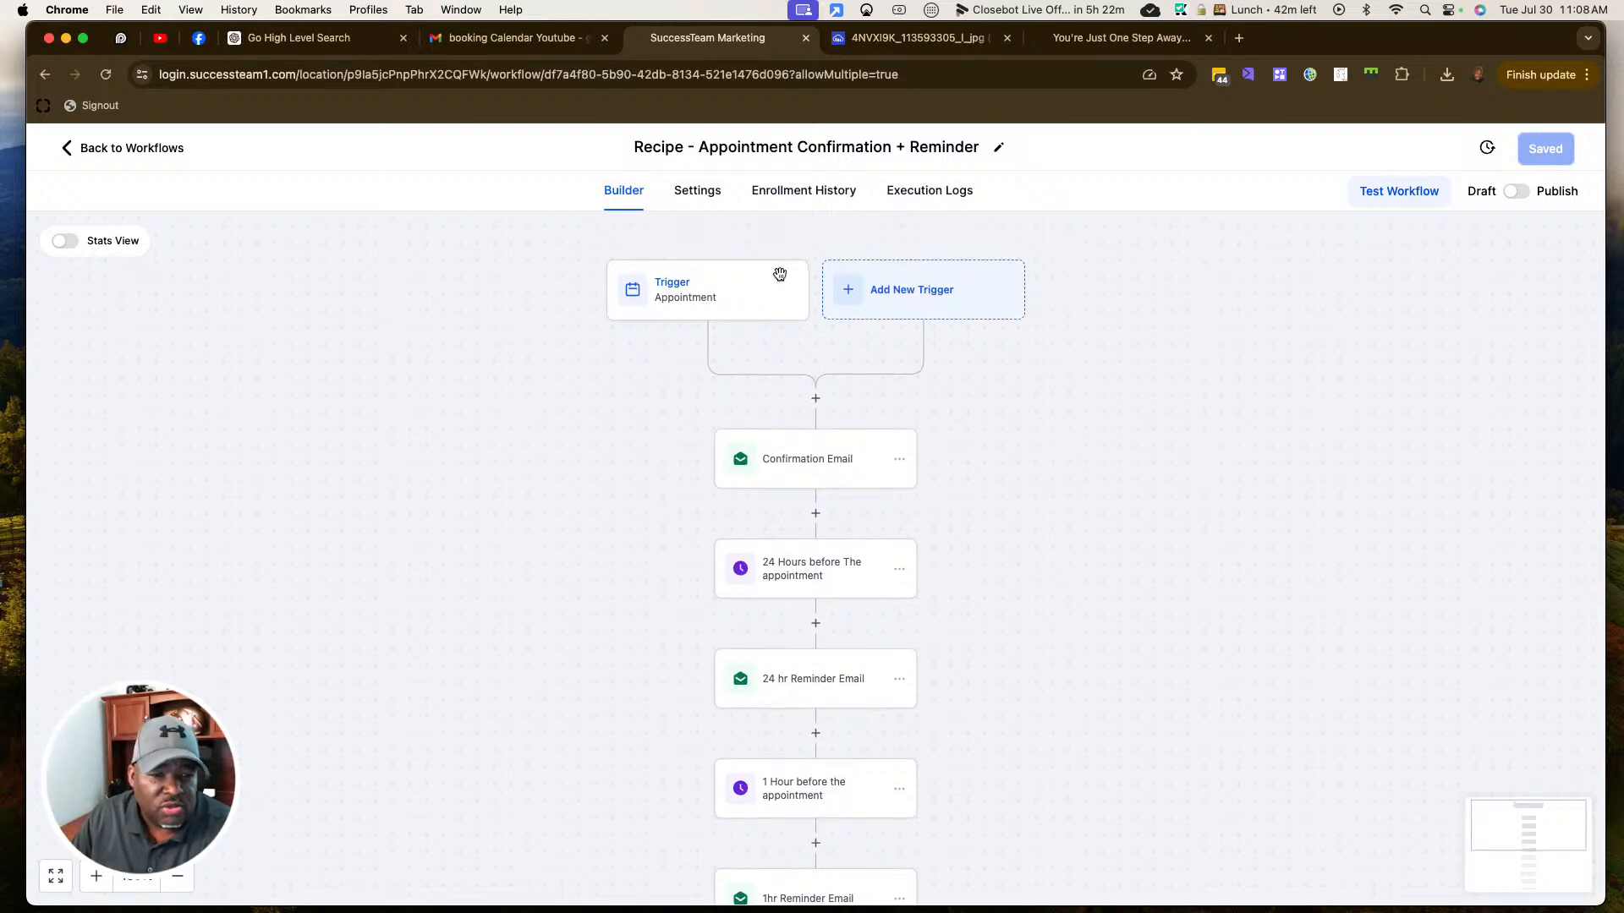
{"action": "left_click", "coordinate": [716, 302]}
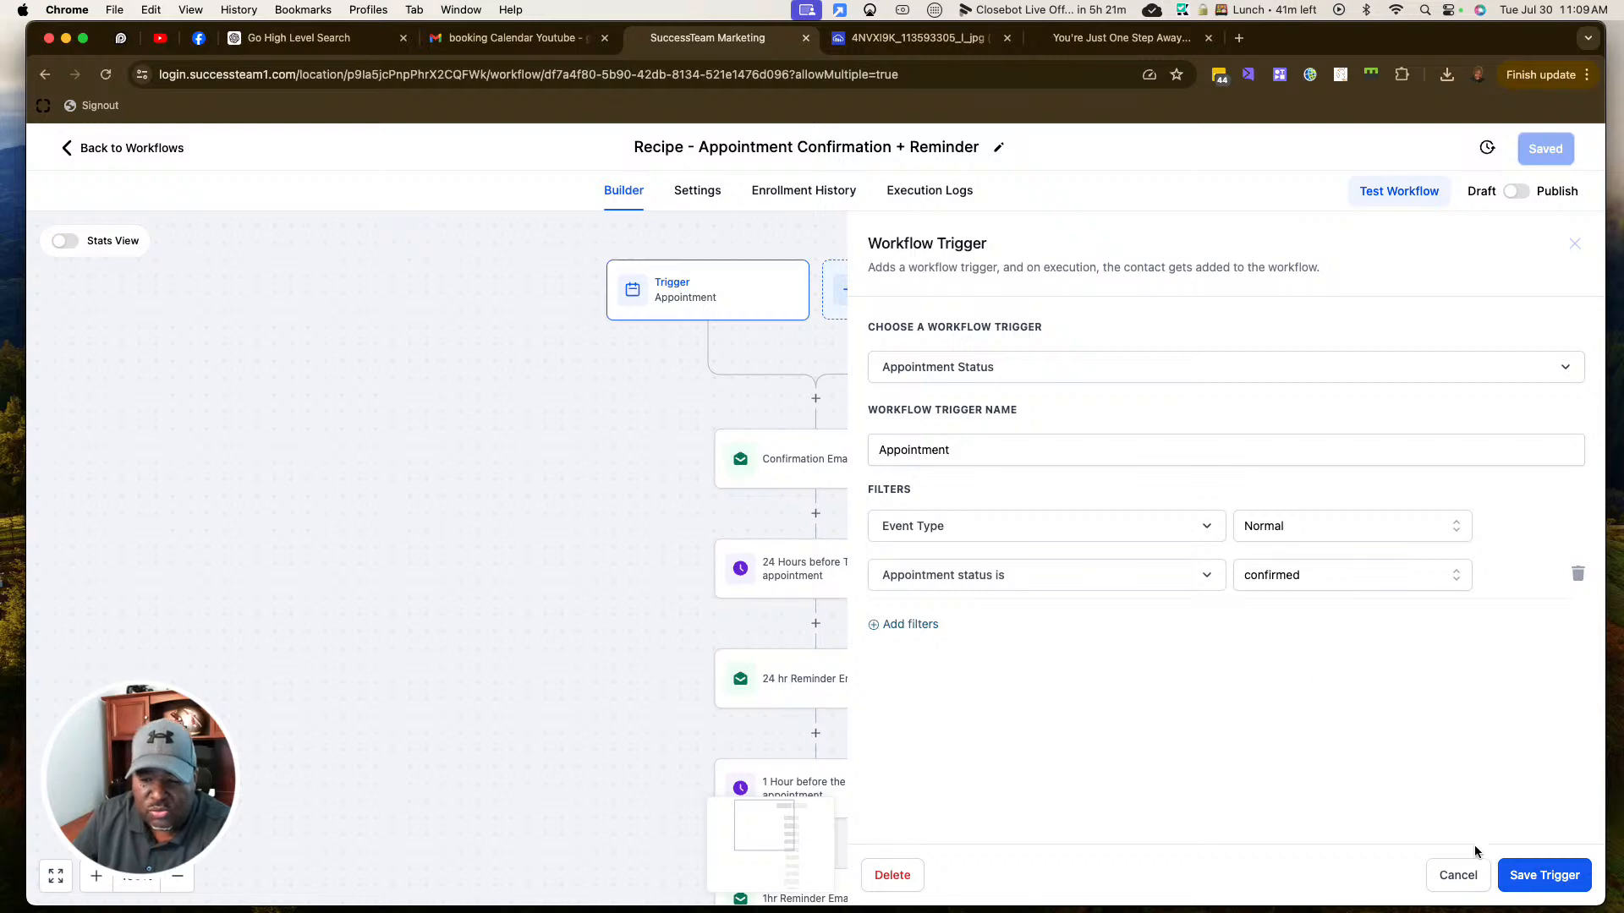
{"action": "left_click", "coordinate": [1474, 876]}
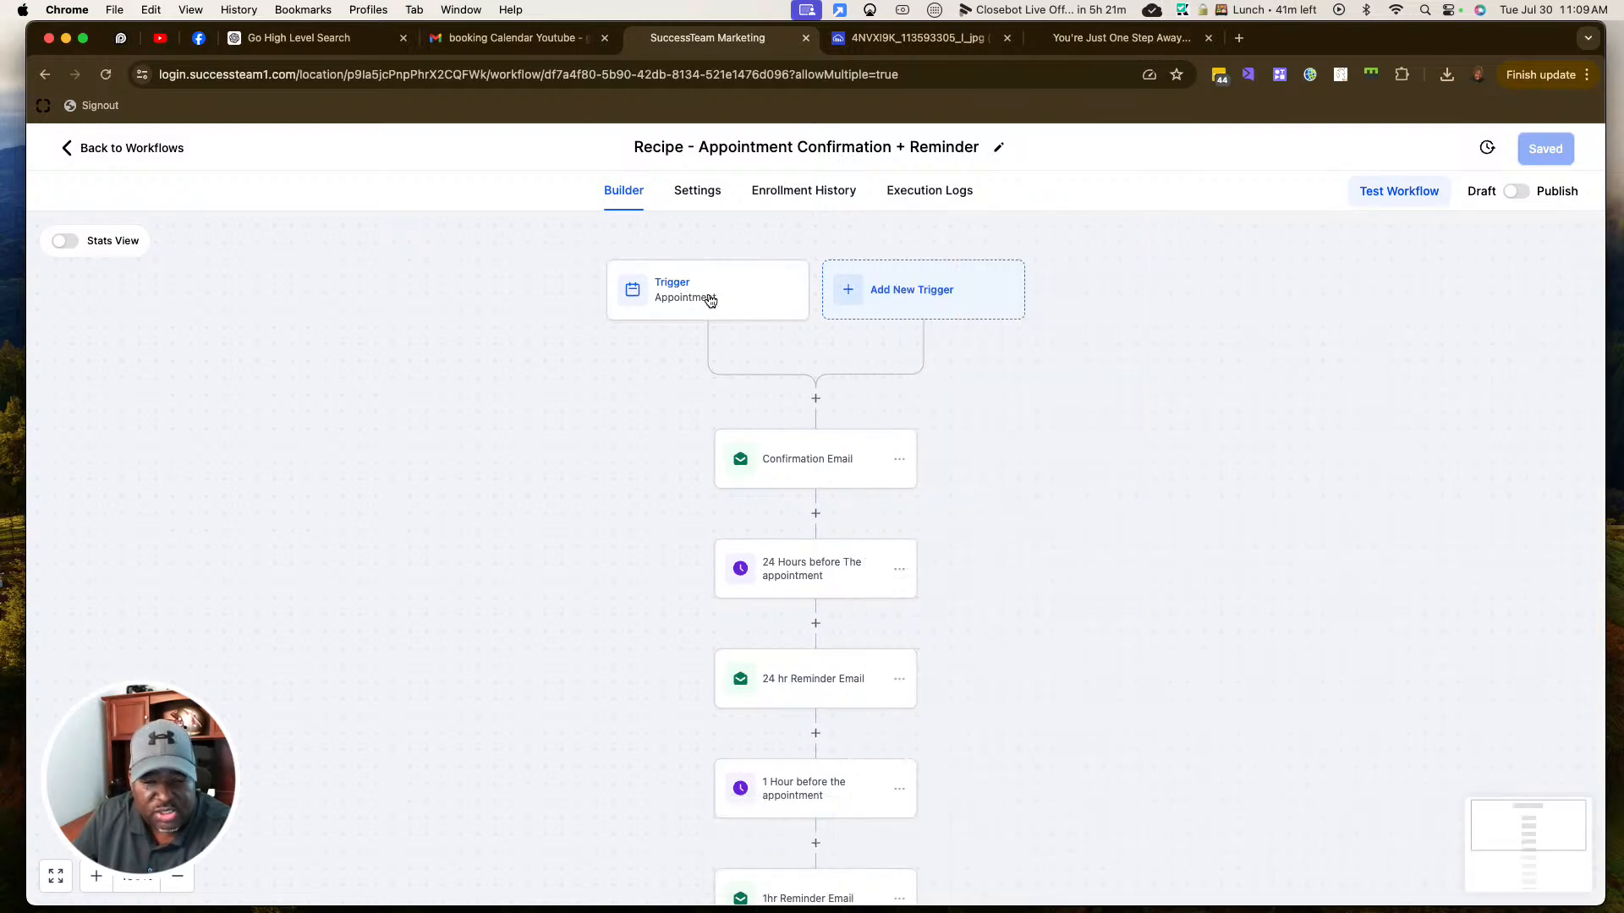
Examine the appointment merge fields, Zoom link and calendar links in the recipe's Confirmation Email, and close it without saving
{"action": "left_click", "coordinate": [843, 467]}
{"action": "scroll", "coordinate": [1275, 482], "scroll_direction": "down", "scroll_amount": 4}
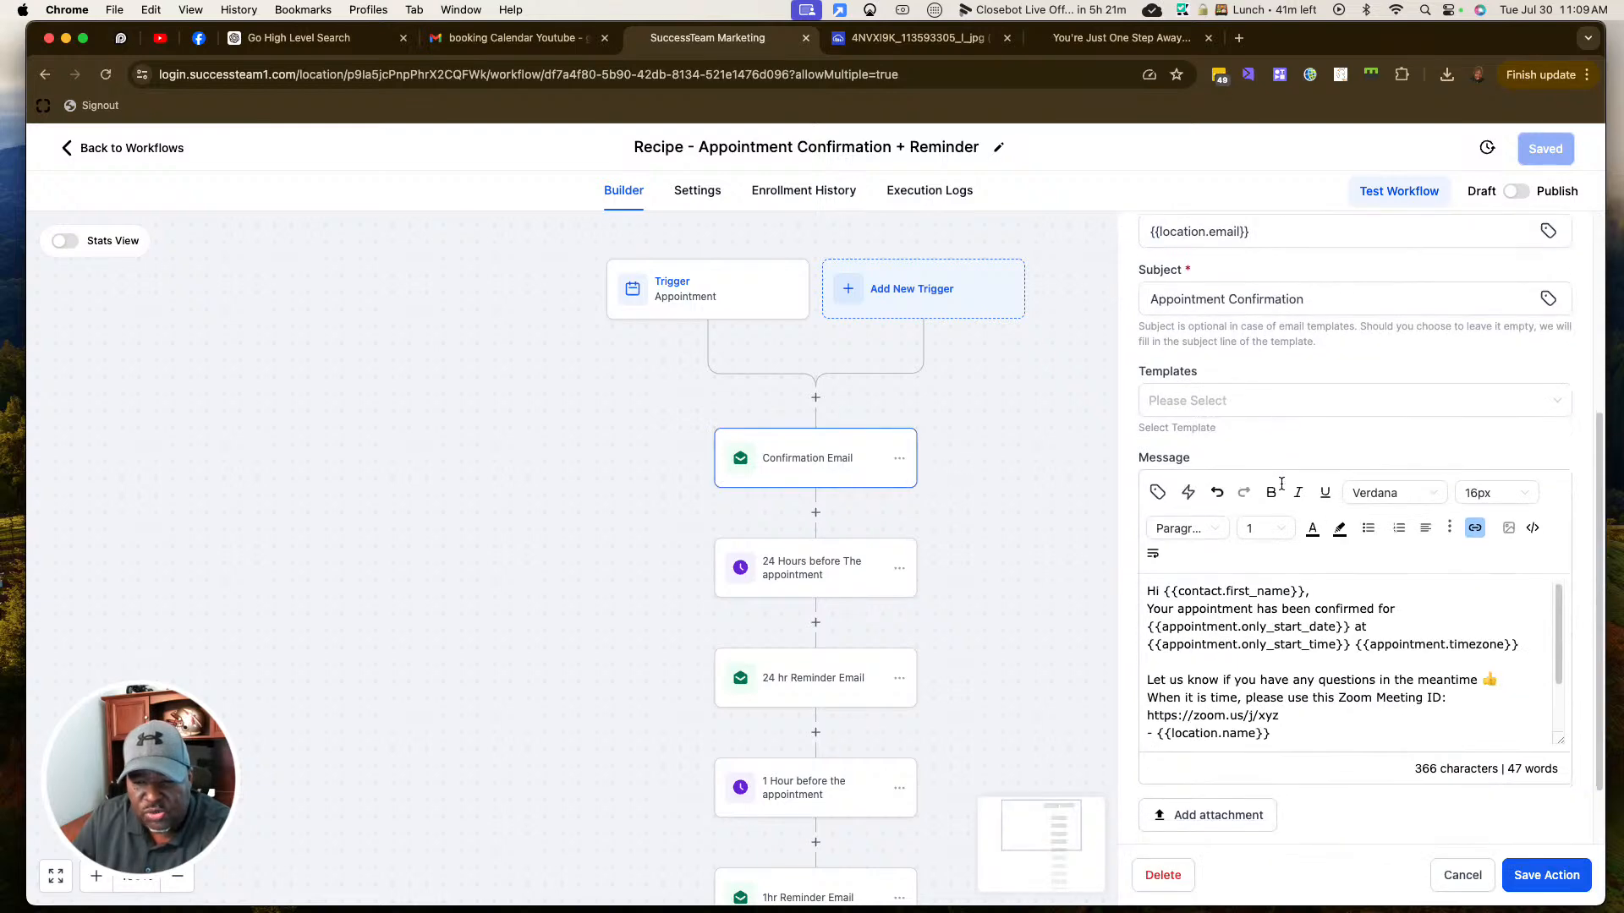
{"action": "left_click_drag", "start_coordinate": [1147, 602], "coordinate": [1526, 649]}
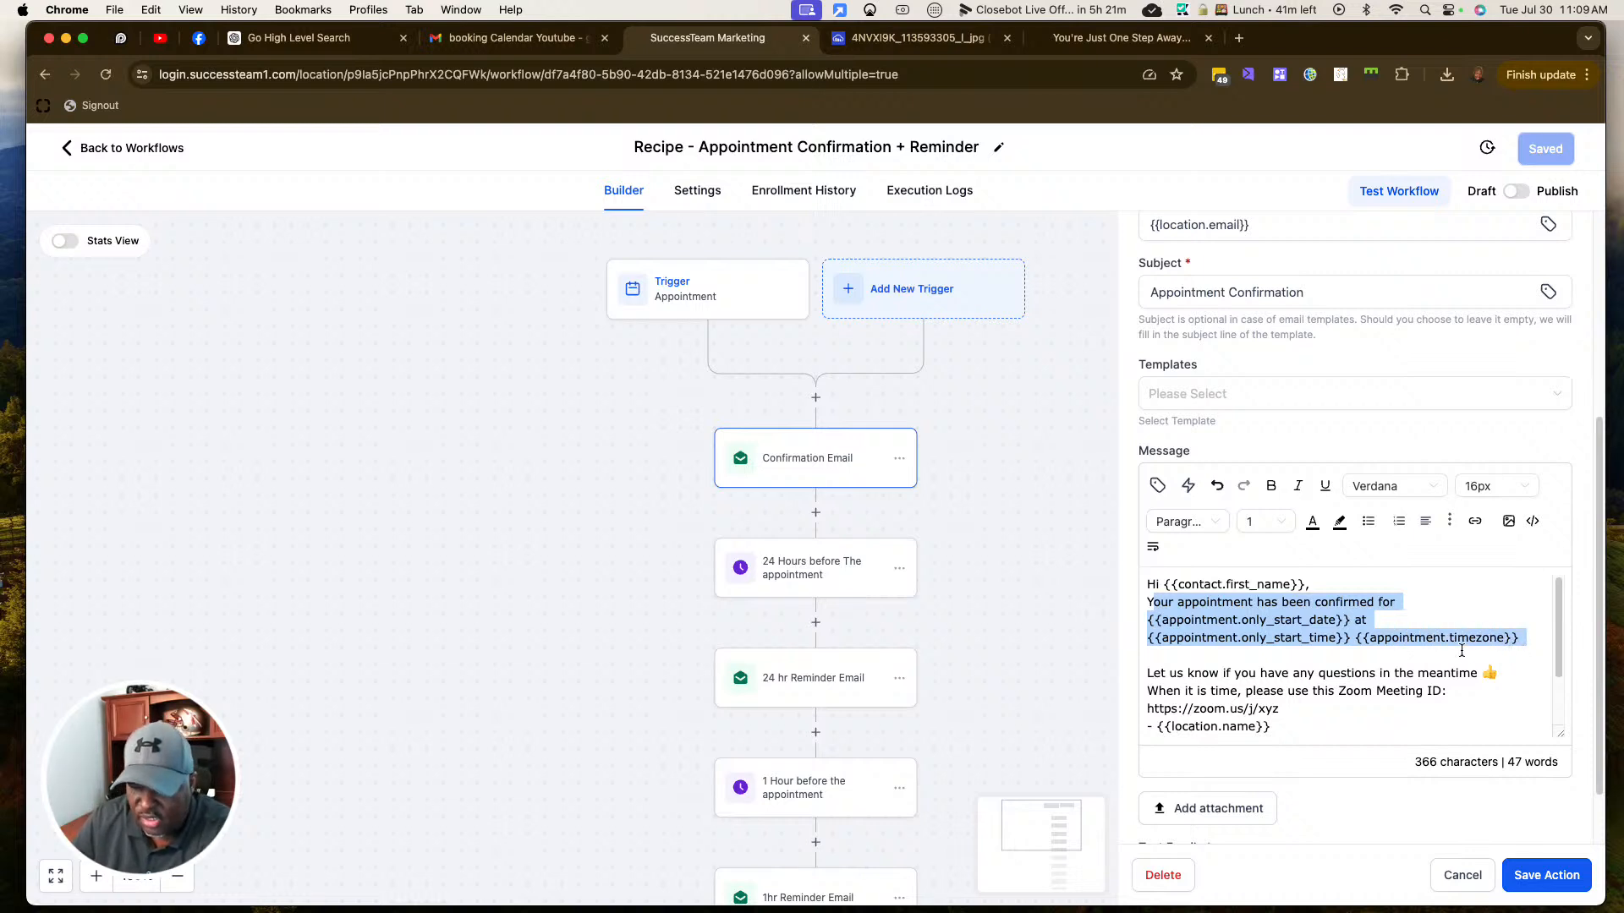
{"action": "scroll", "coordinate": [1461, 650], "scroll_direction": "down", "scroll_amount": 1}
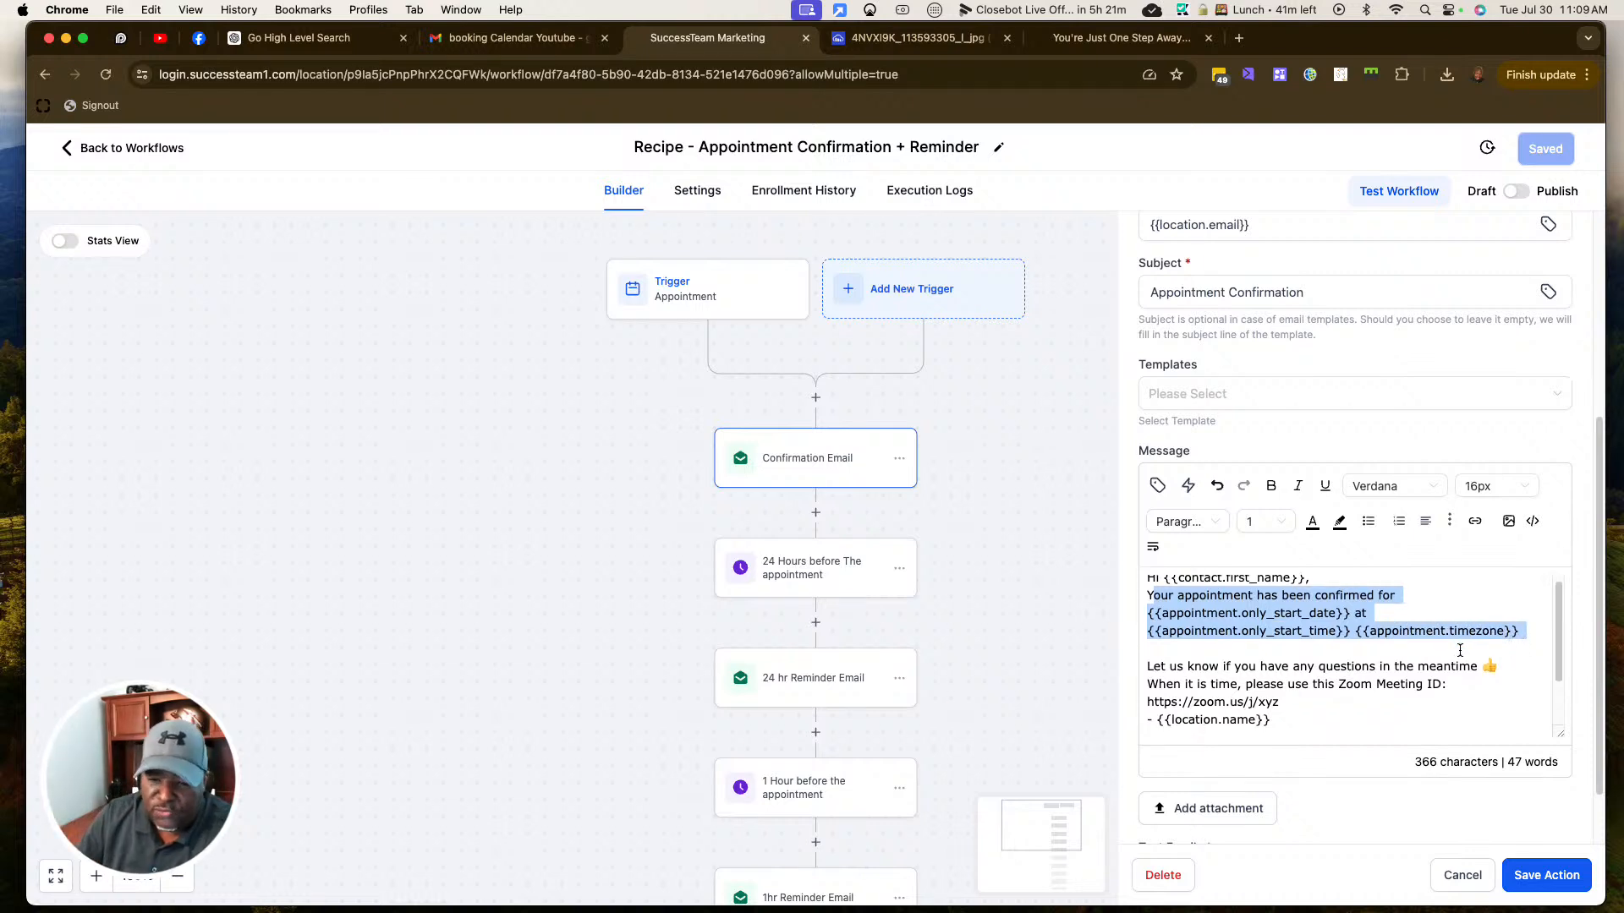
{"action": "left_click_drag", "start_coordinate": [1315, 702], "coordinate": [1139, 704]}
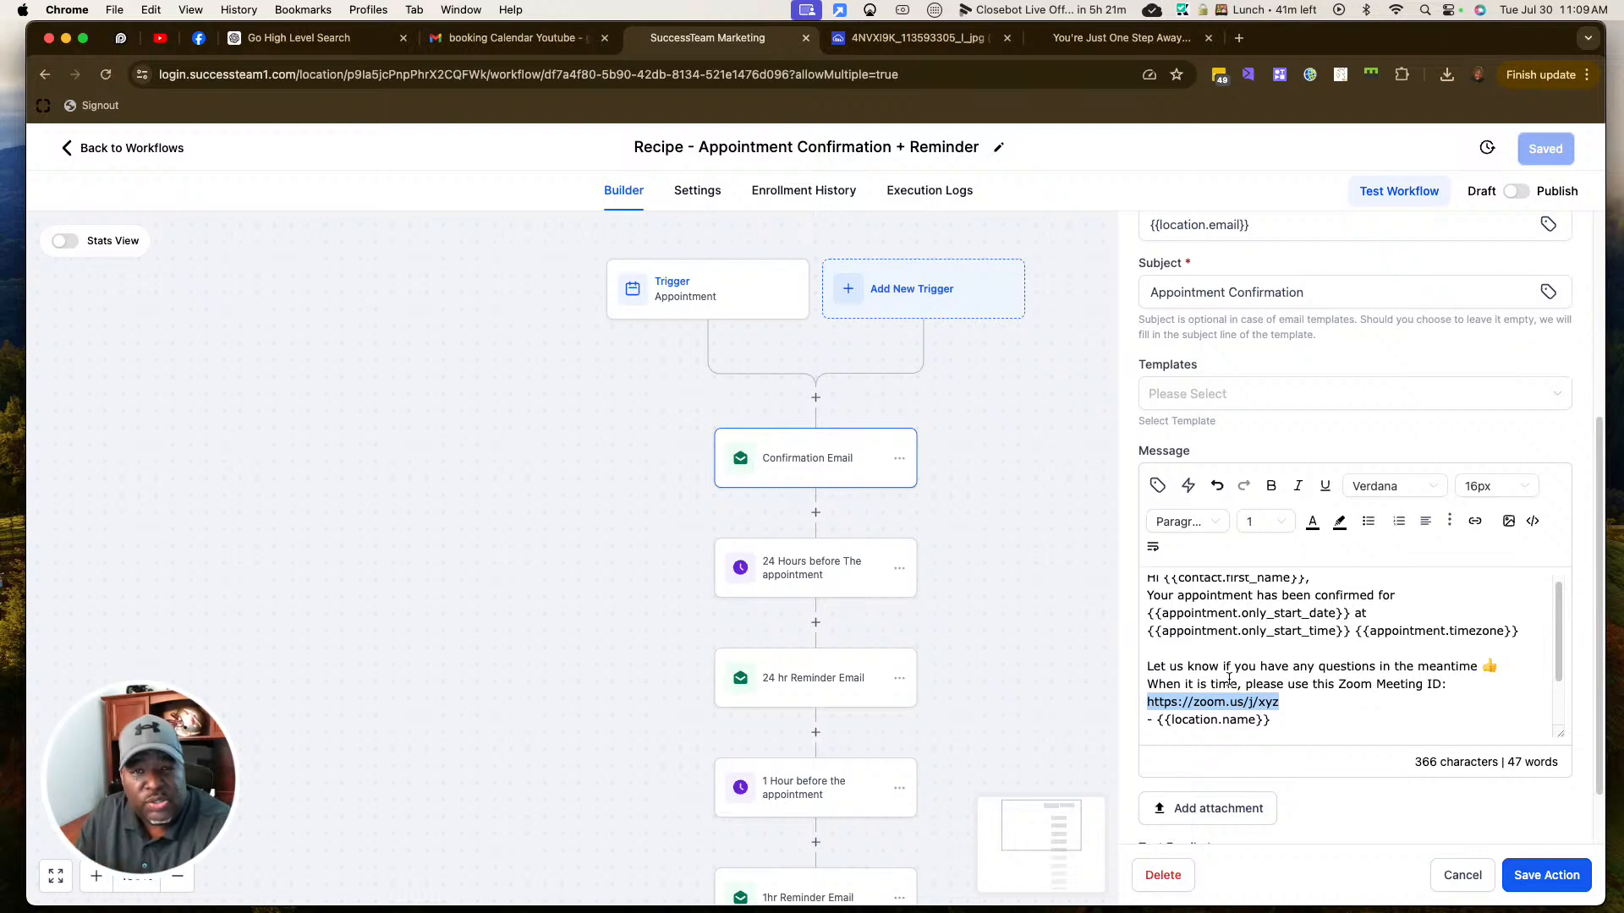
{"action": "left_click", "coordinate": [1298, 662]}
{"action": "scroll", "coordinate": [1298, 663], "scroll_direction": "down", "scroll_amount": 2}
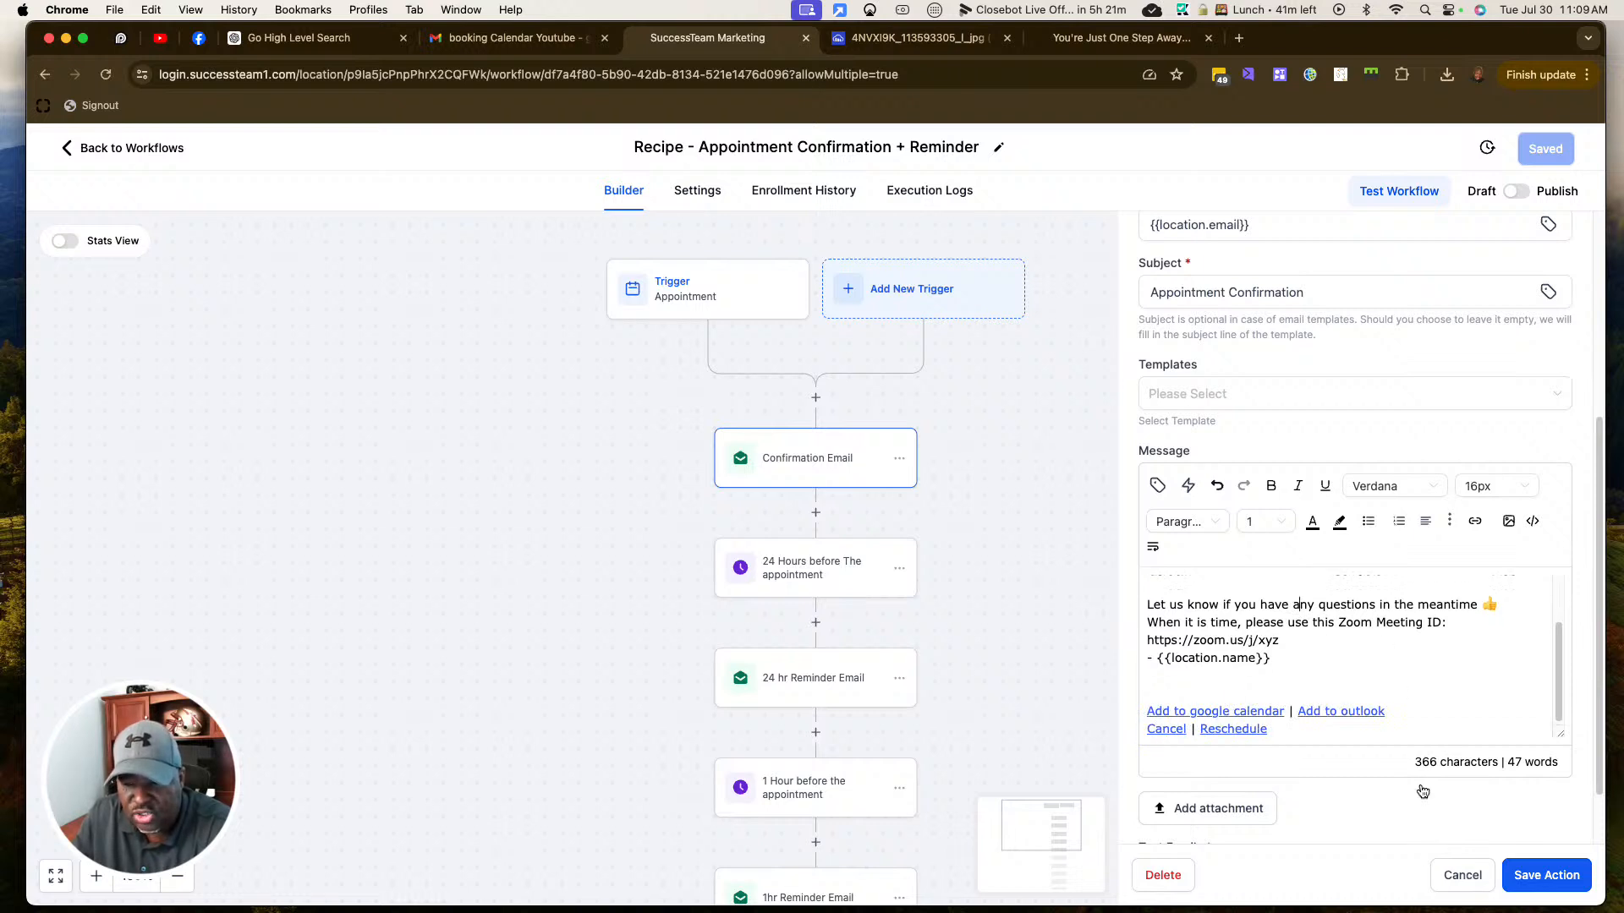
{"action": "scroll", "coordinate": [1371, 672], "scroll_direction": "up", "scroll_amount": 2}
{"action": "left_click", "coordinate": [1471, 875]}
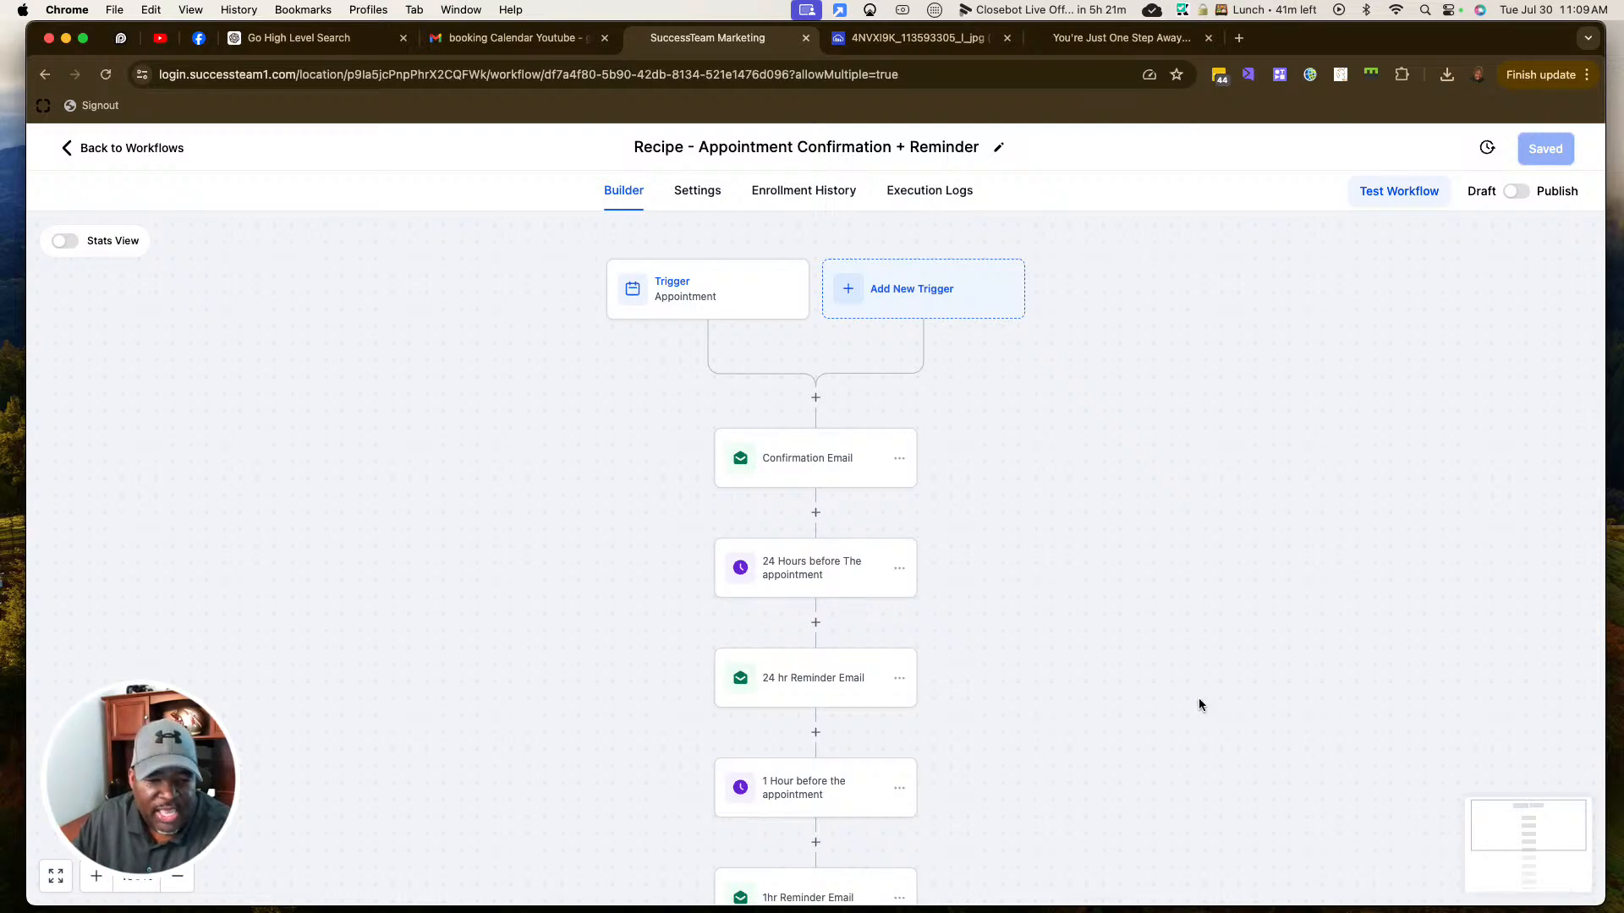
Open the 24 Hours before The appointment wait and examine its timing and the options for timing already past
{"action": "scroll", "coordinate": [1216, 681], "scroll_direction": "down", "scroll_amount": 1}
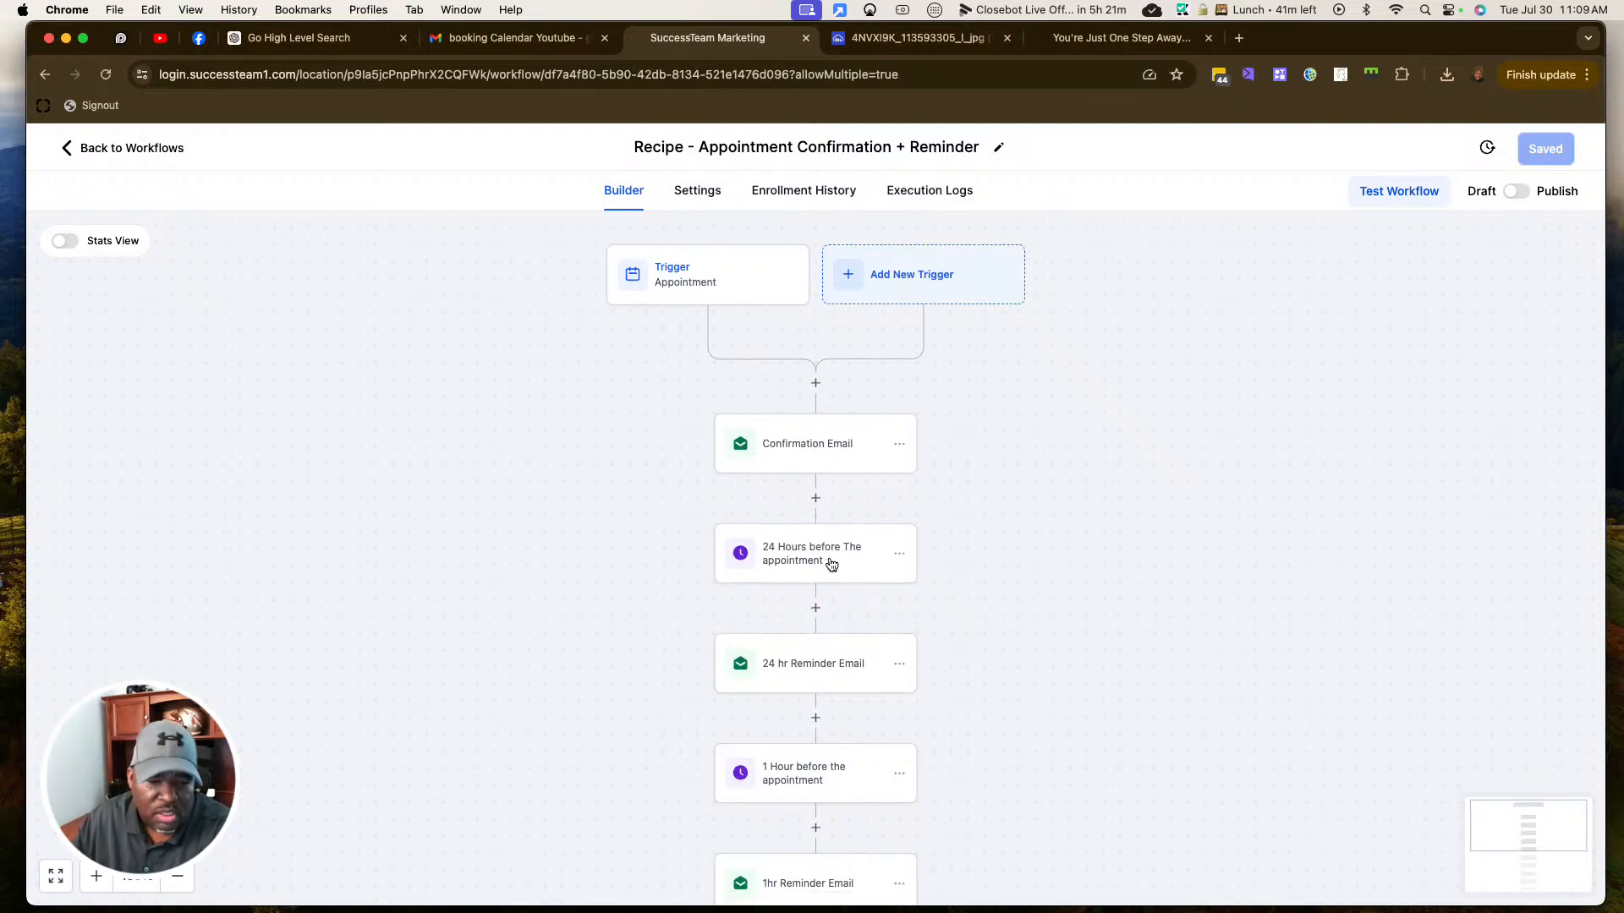
{"action": "scroll", "coordinate": [833, 564], "scroll_direction": "down", "scroll_amount": 2}
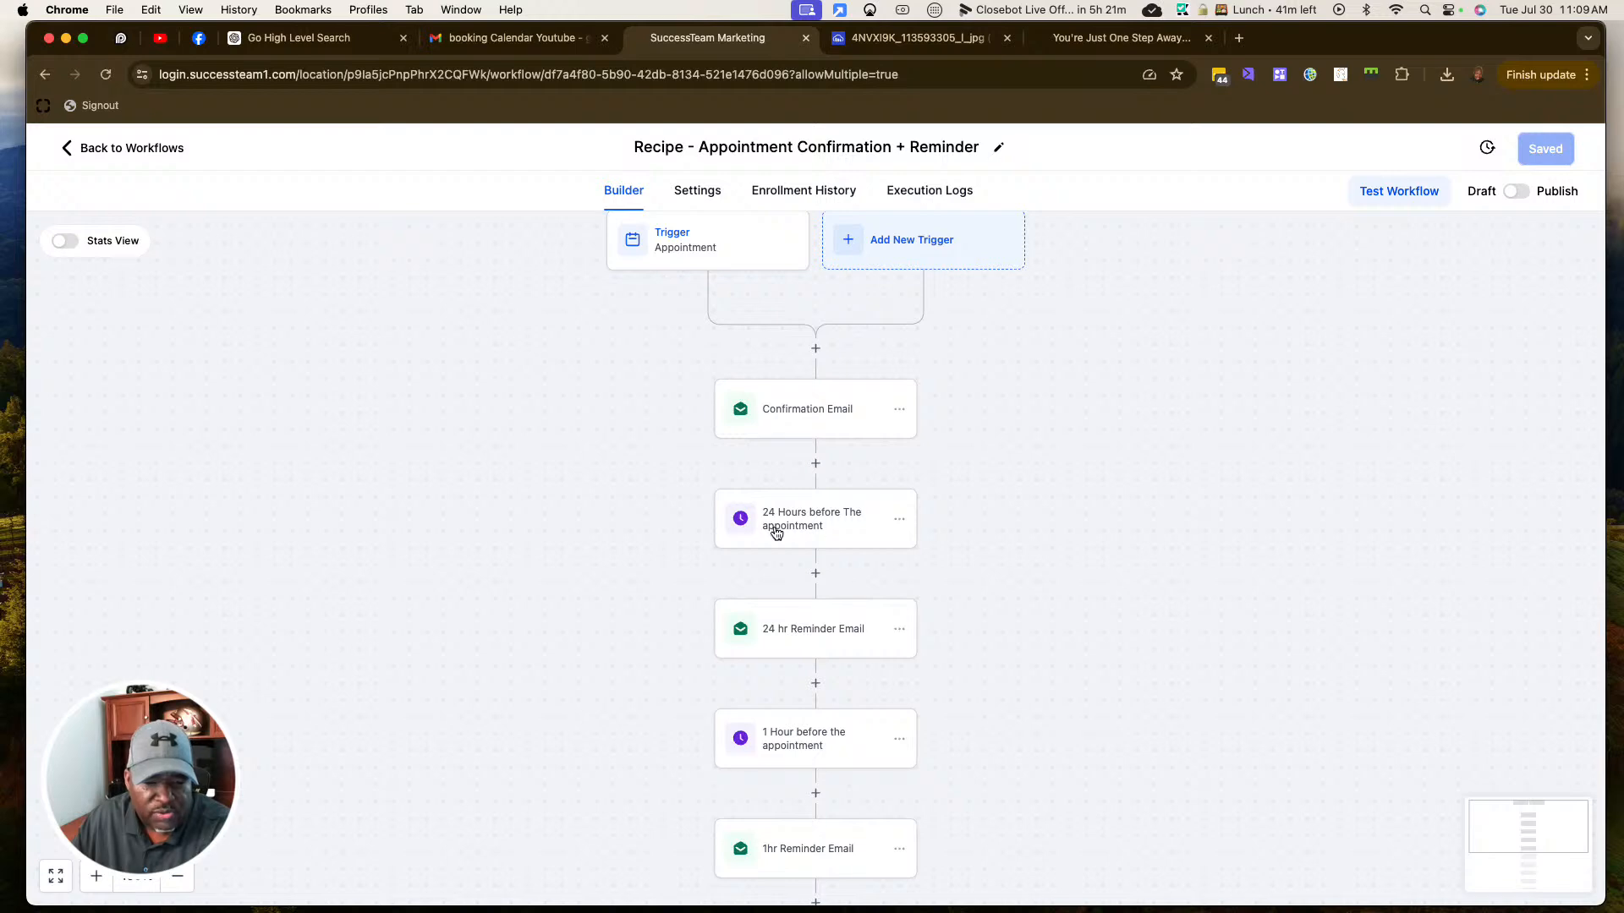
{"action": "left_click", "coordinate": [841, 530]}
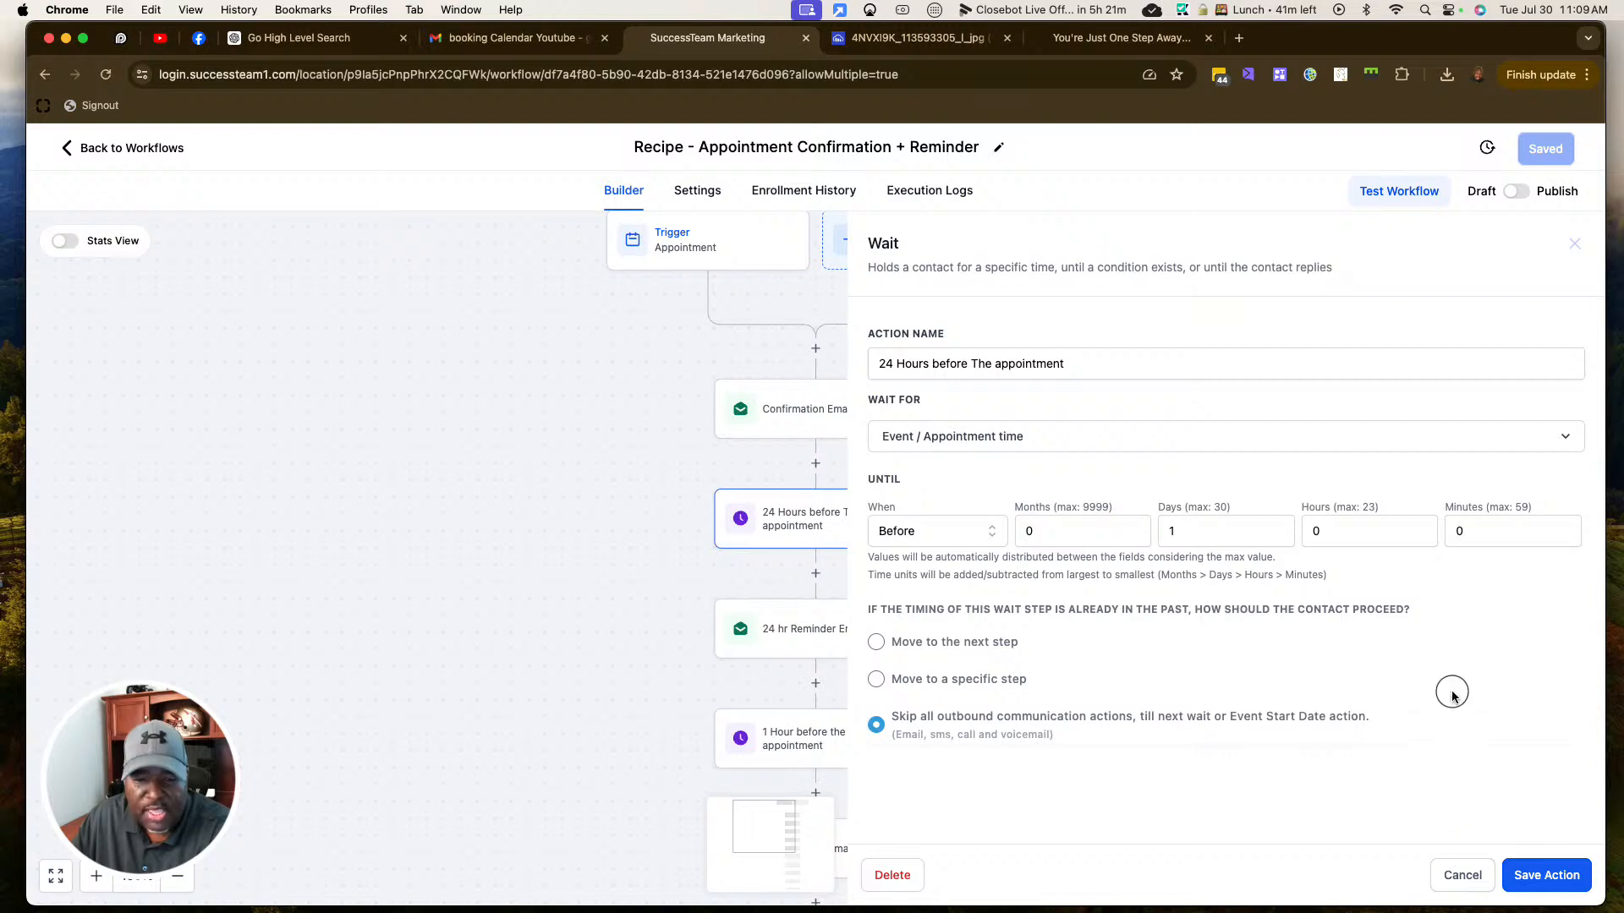
{"action": "left_click", "coordinate": [541, 478]}
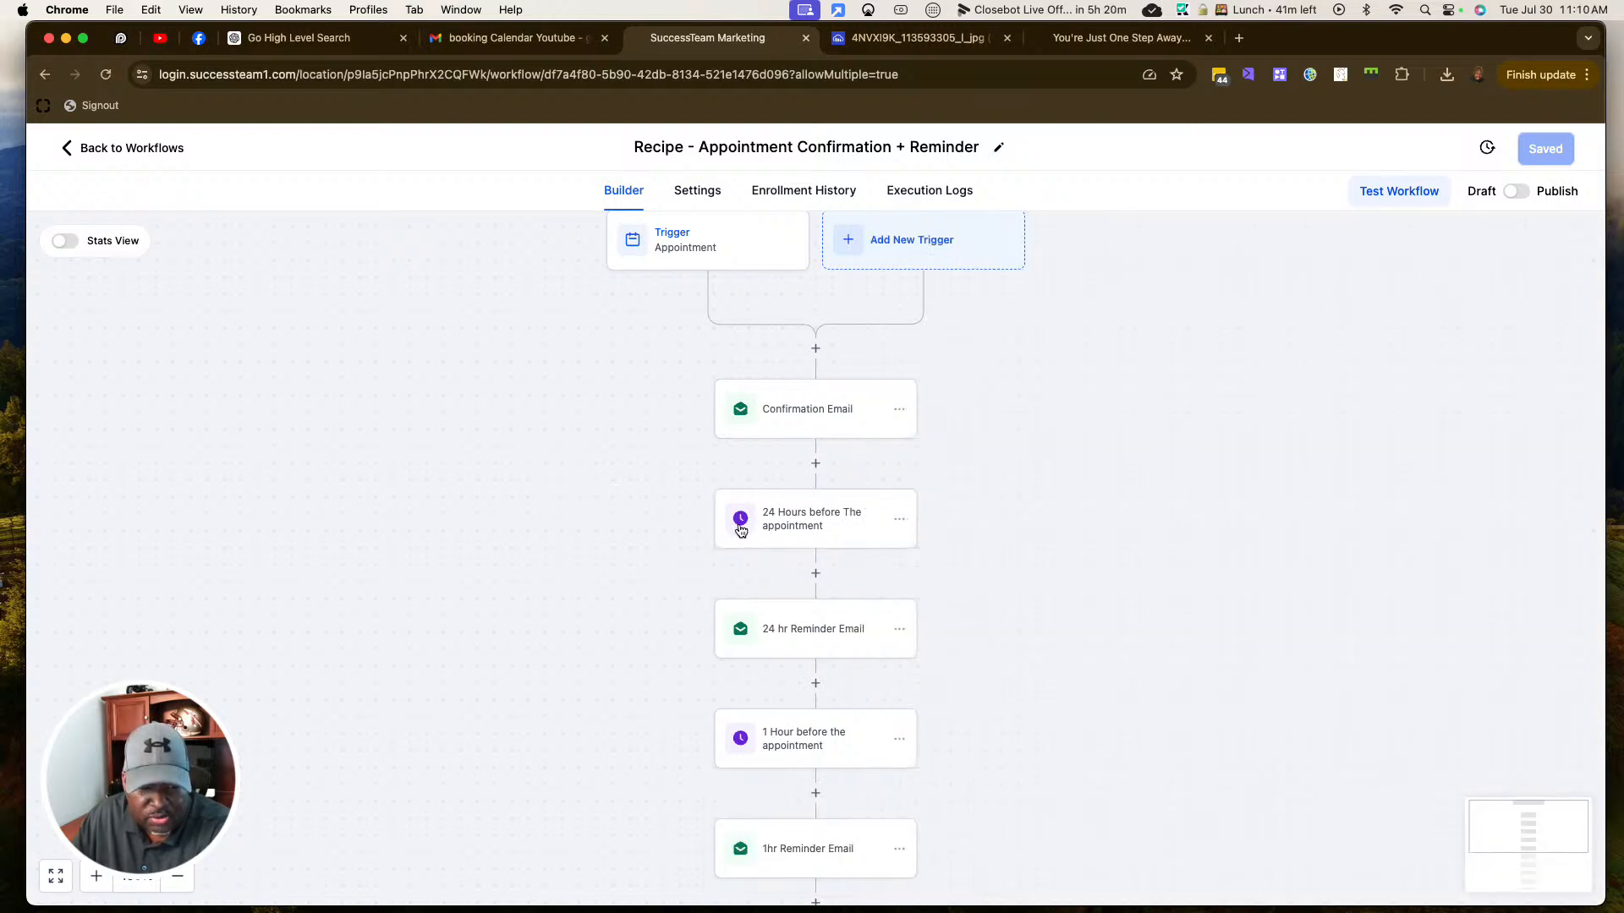
{"action": "left_click", "coordinate": [806, 521]}
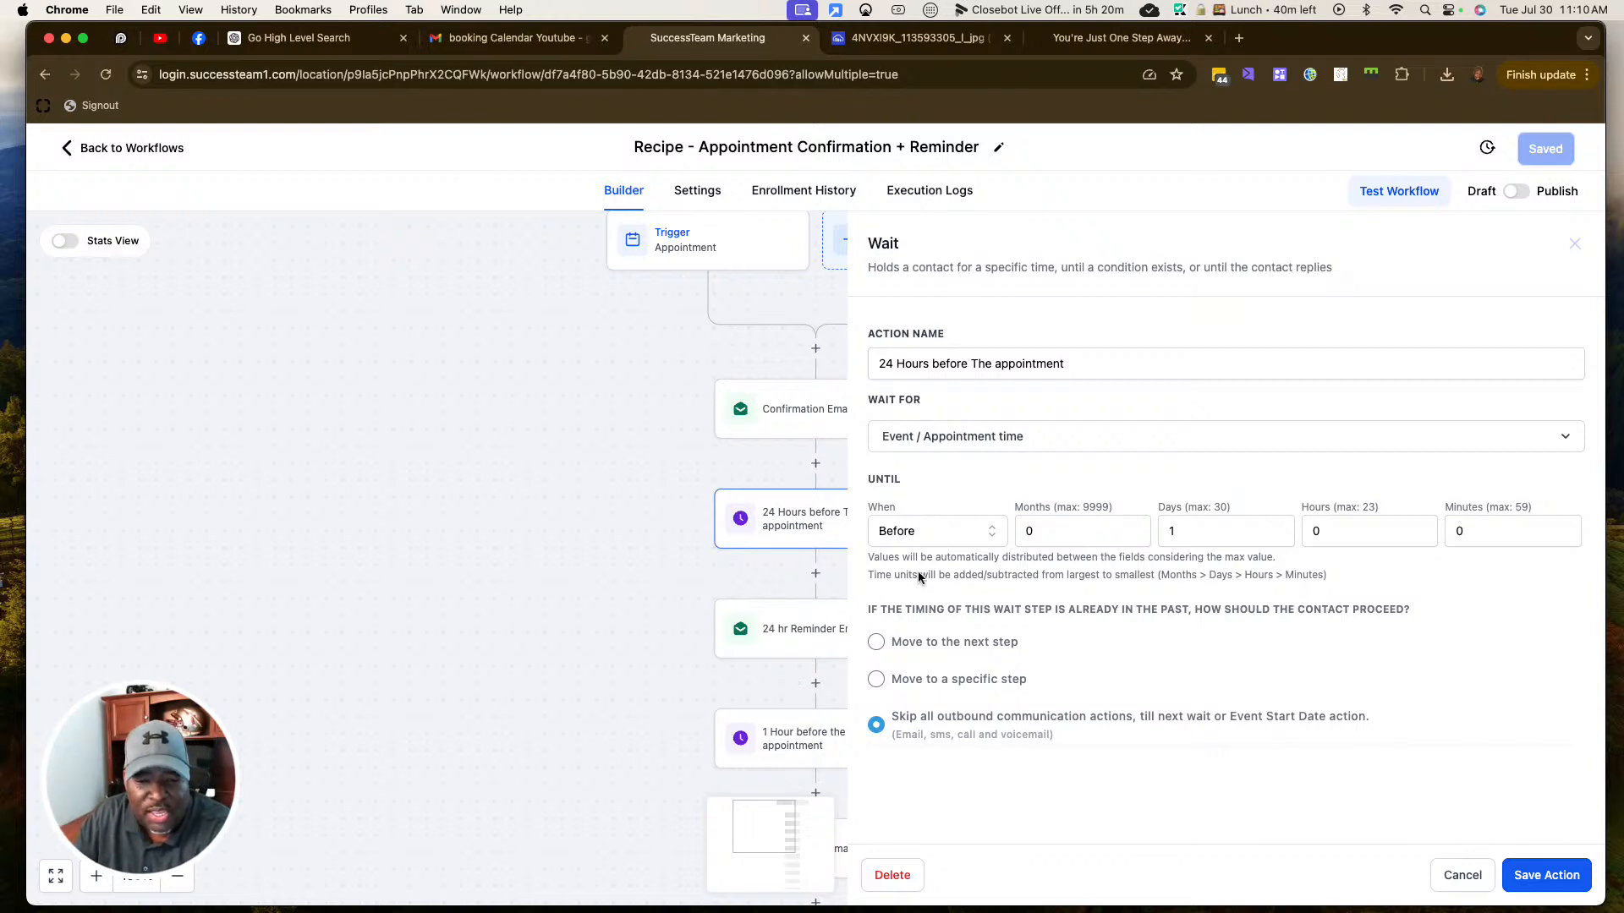
{"action": "left_click_drag", "start_coordinate": [893, 717], "coordinate": [997, 734]}
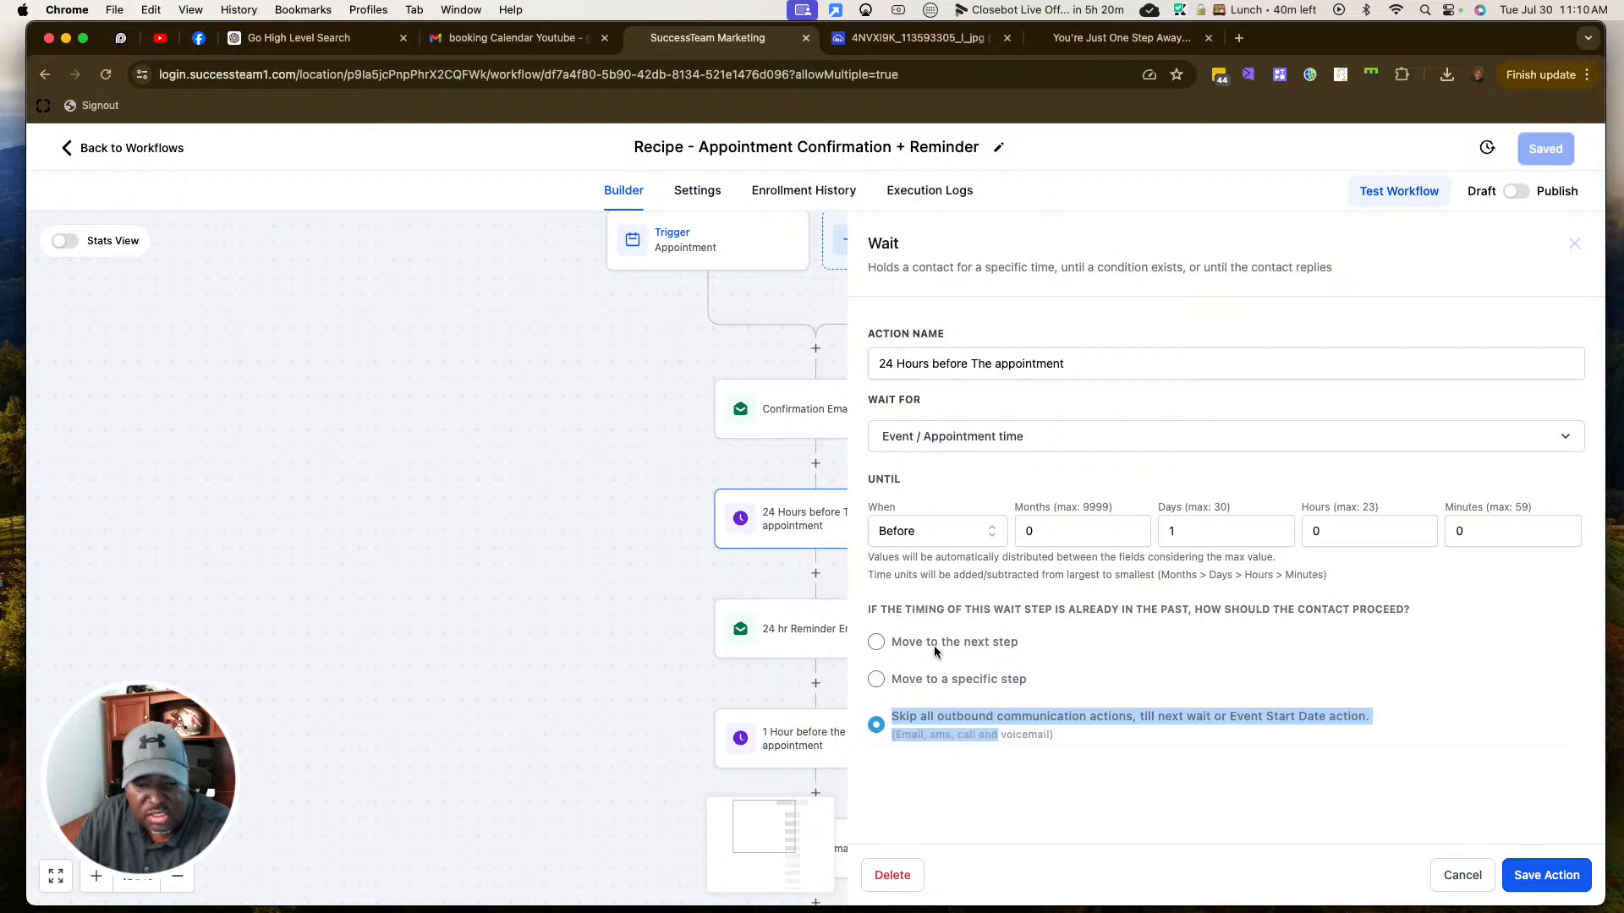
{"action": "left_click_drag", "start_coordinate": [880, 610], "coordinate": [1415, 616]}
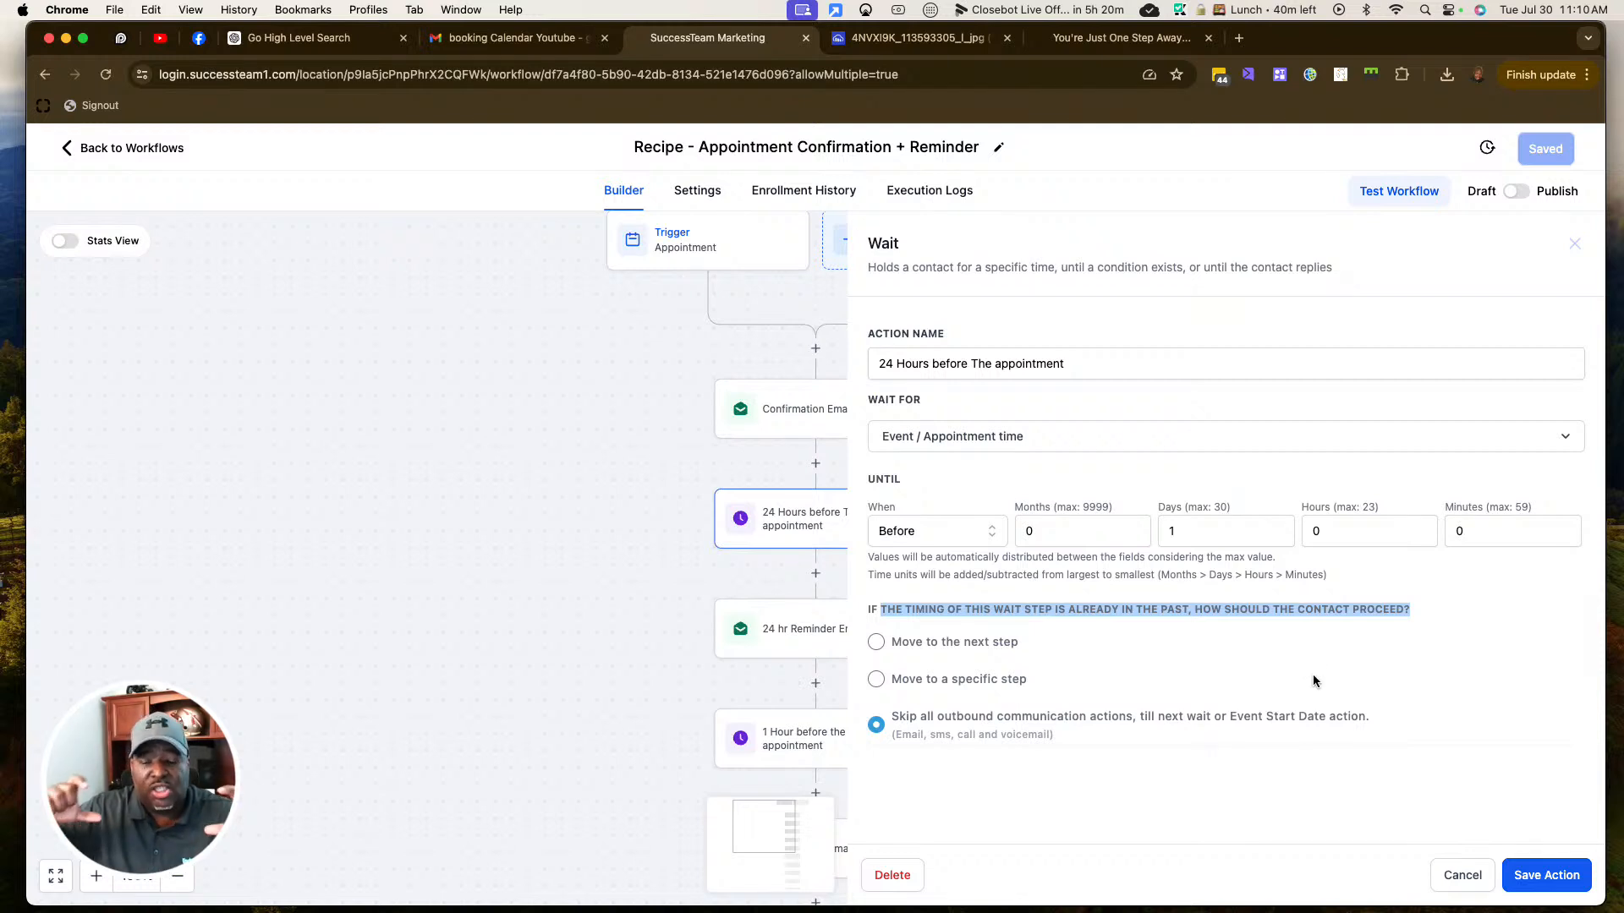
Compare the next-step, specific-step and skip-outbound options for past timing in the 24-hour wait, and close it without saving
{"action": "left_click", "coordinate": [985, 679]}
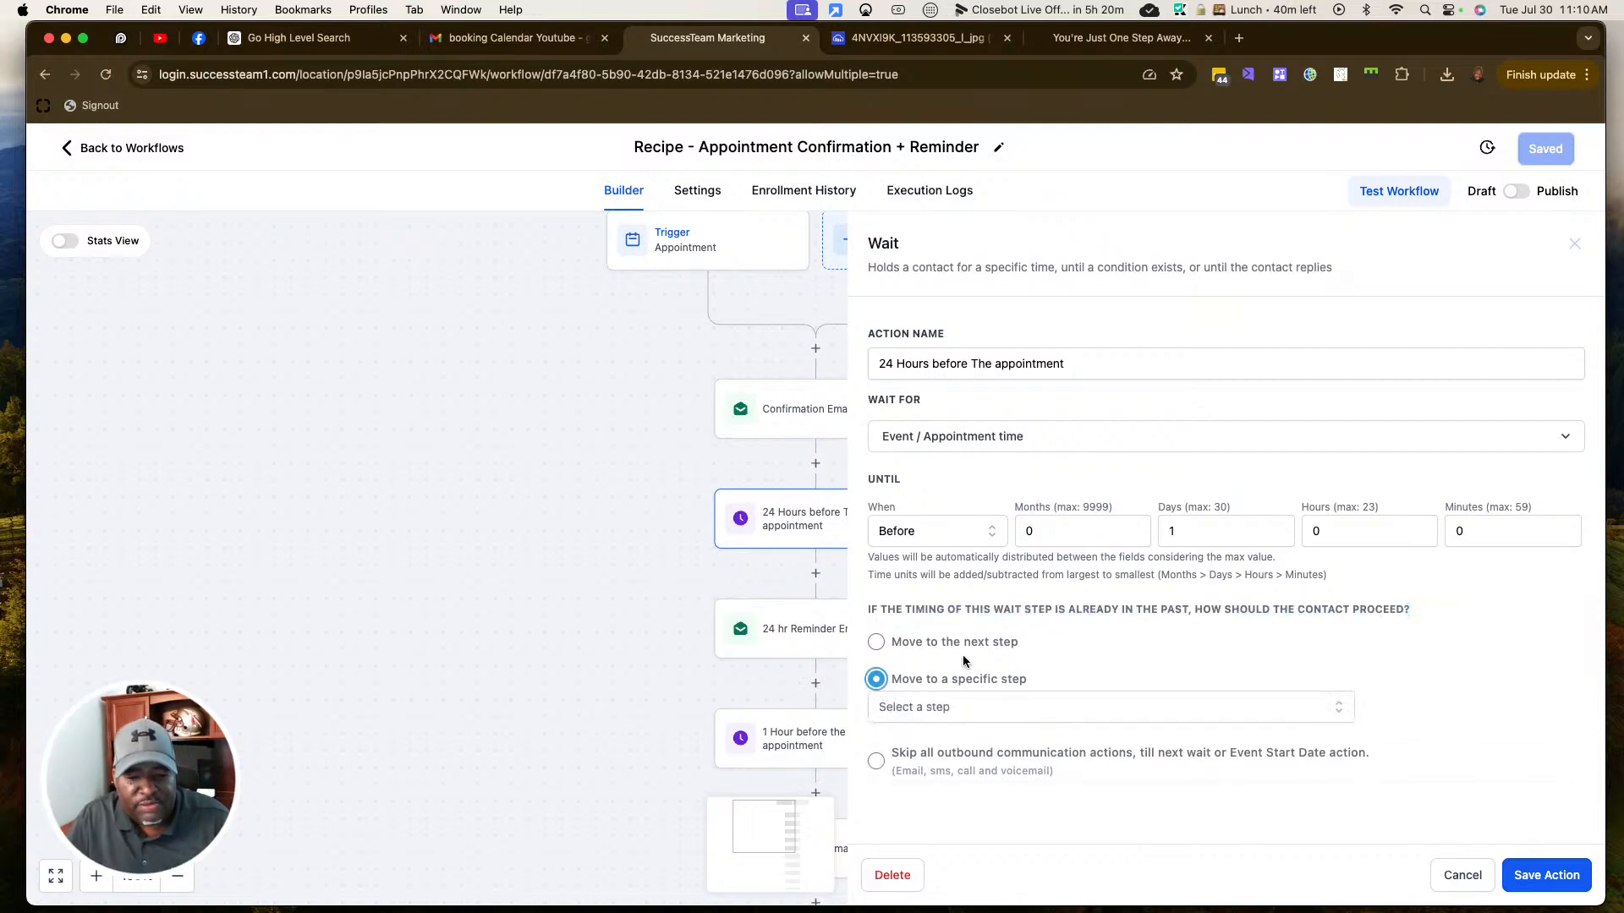
{"action": "left_click", "coordinate": [1067, 651]}
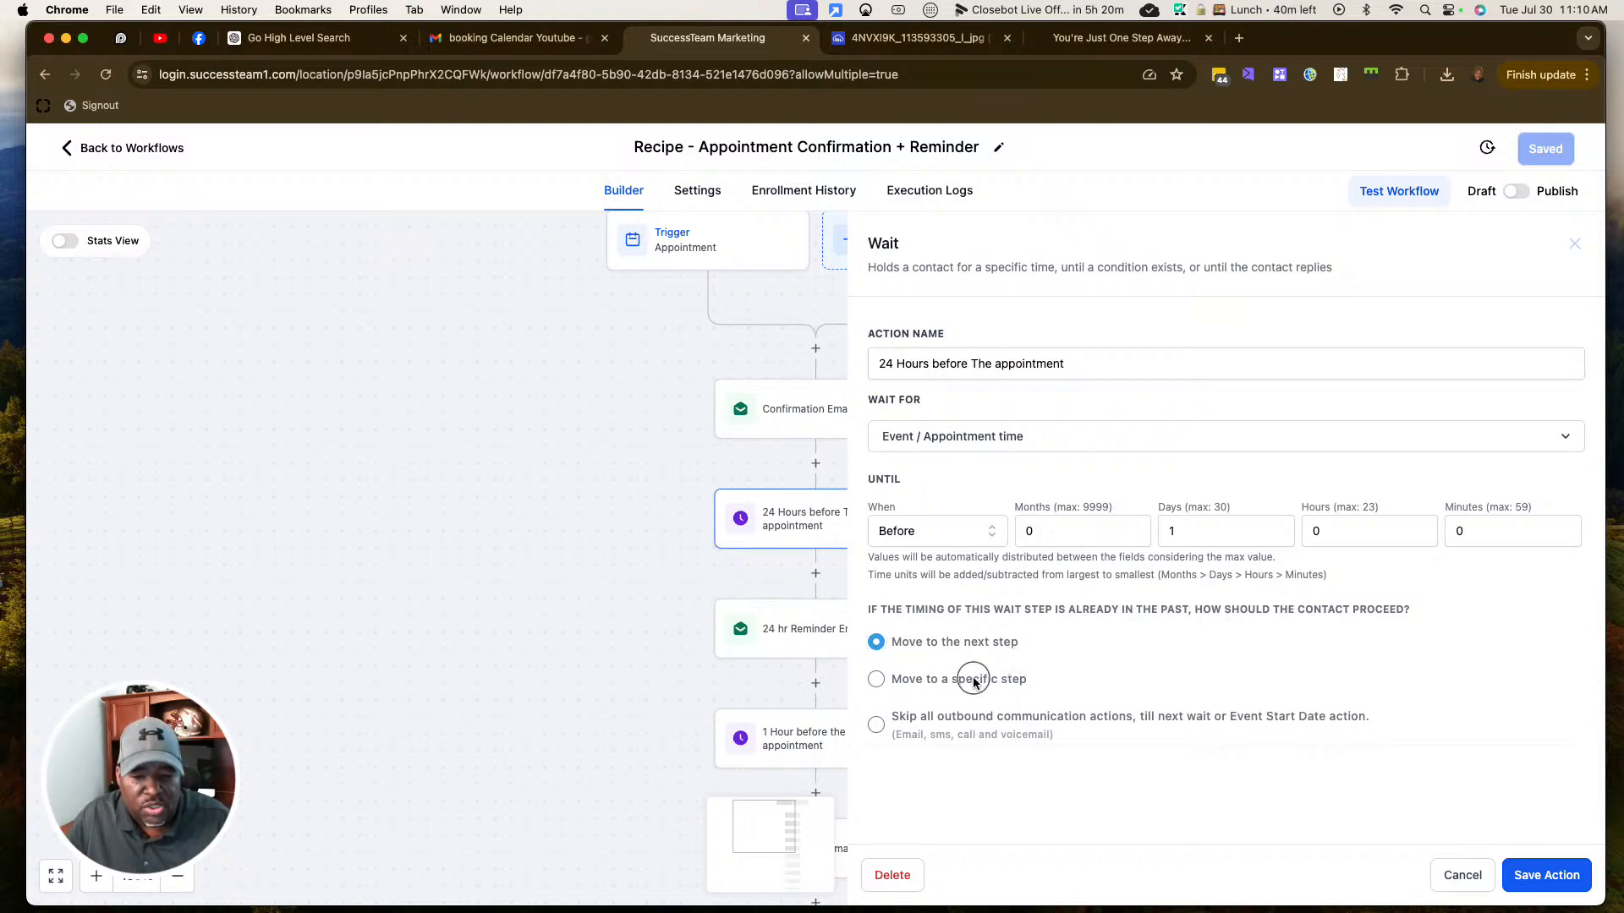
{"action": "left_click", "coordinate": [892, 683]}
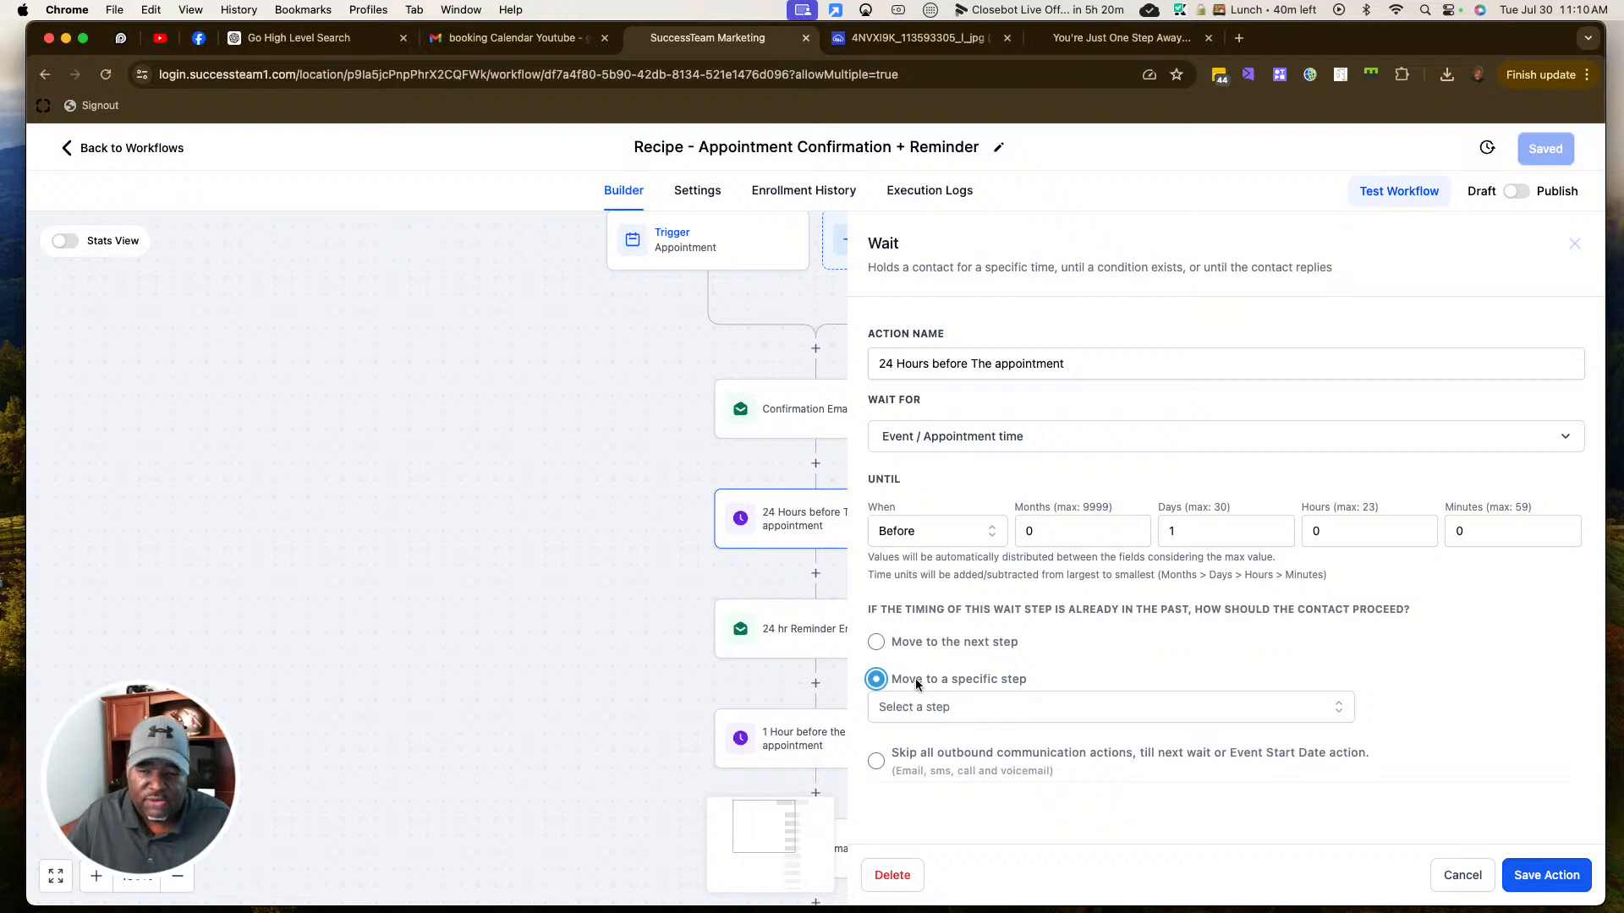
{"action": "left_click", "coordinate": [877, 762]}
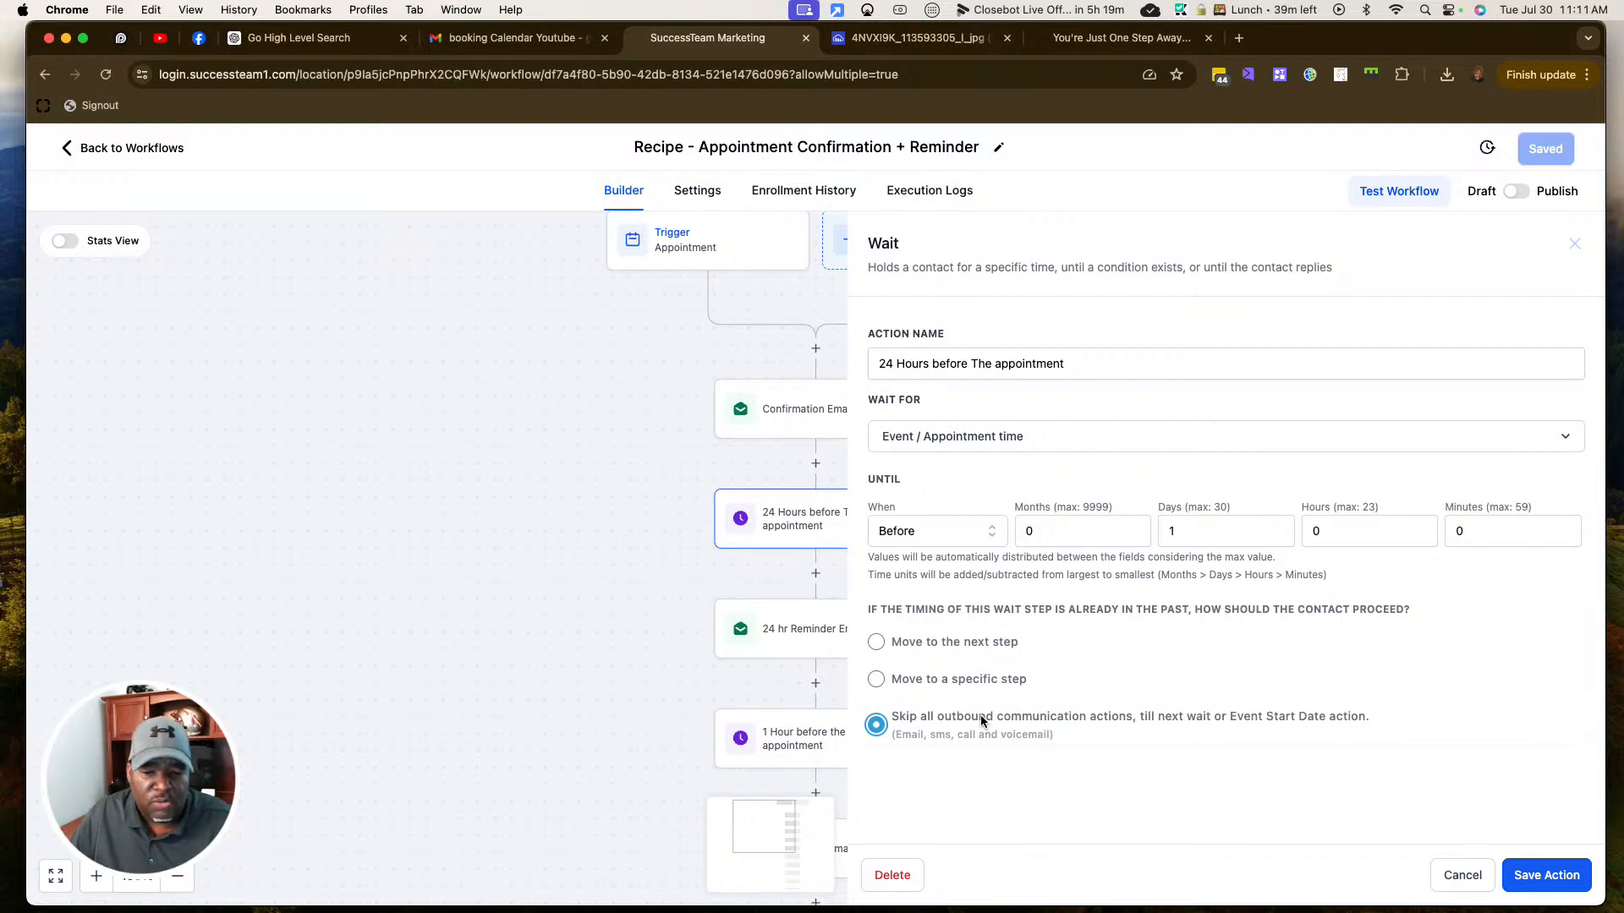
{"action": "left_click", "coordinate": [1460, 875]}
Examine the remaining sequence of 24-hour, 1-hour and 5-minute waits with their reminder emails and SMS messages through the workflow's end
{"action": "scroll", "coordinate": [1177, 668], "scroll_direction": "down", "scroll_amount": 3}
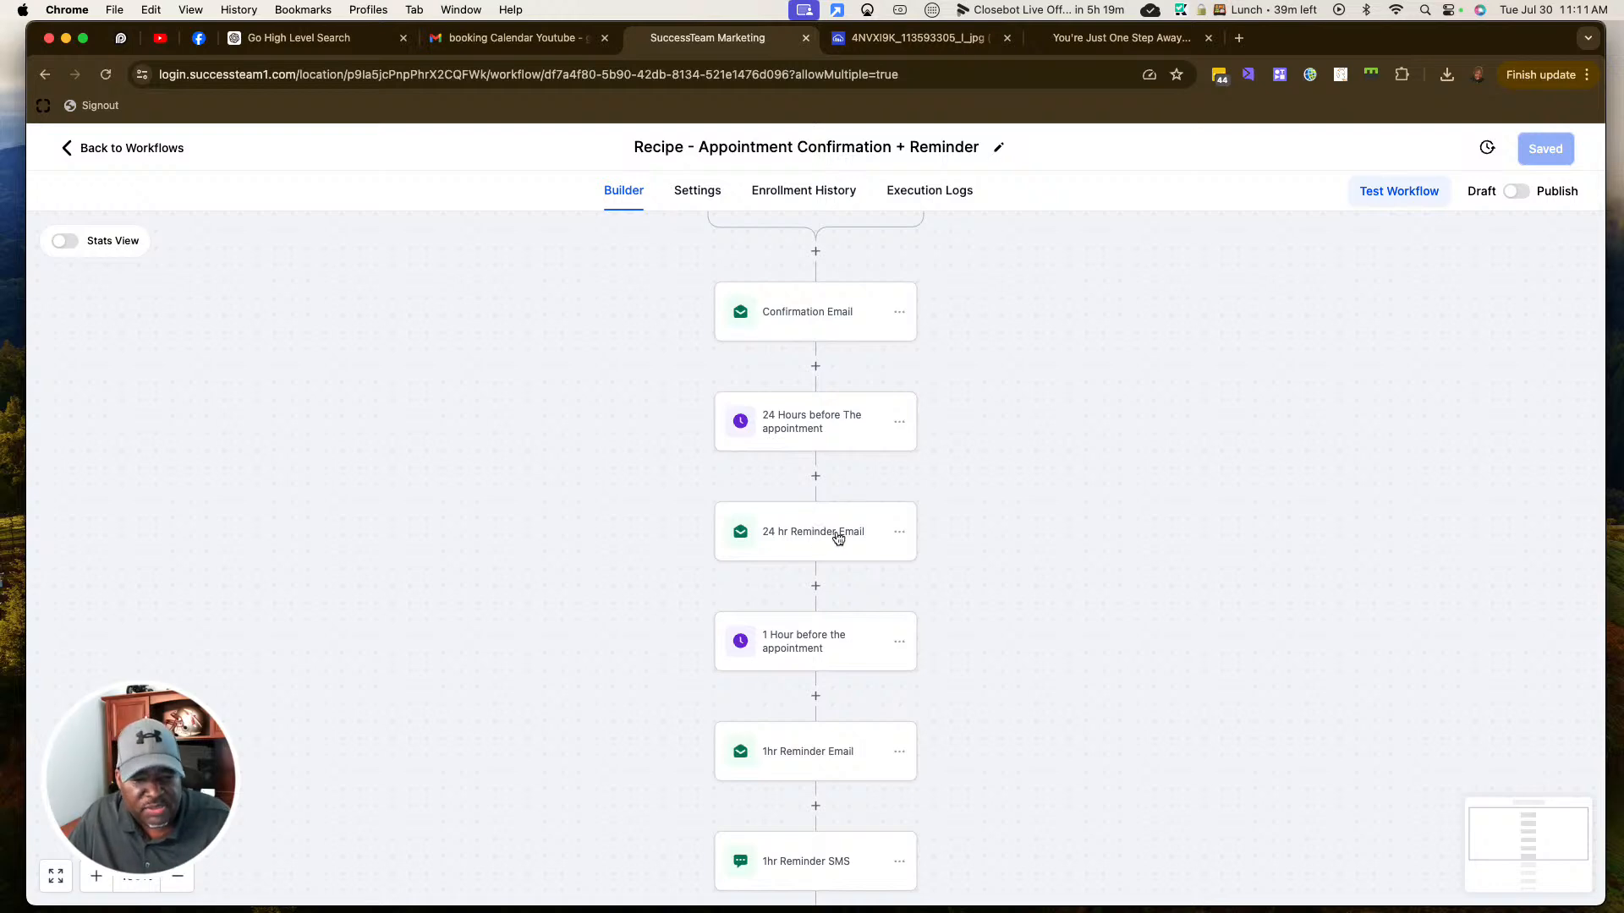
{"action": "scroll", "coordinate": [820, 545], "scroll_direction": "down", "scroll_amount": 1}
{"action": "scroll", "coordinate": [821, 545], "scroll_direction": "down", "scroll_amount": 3}
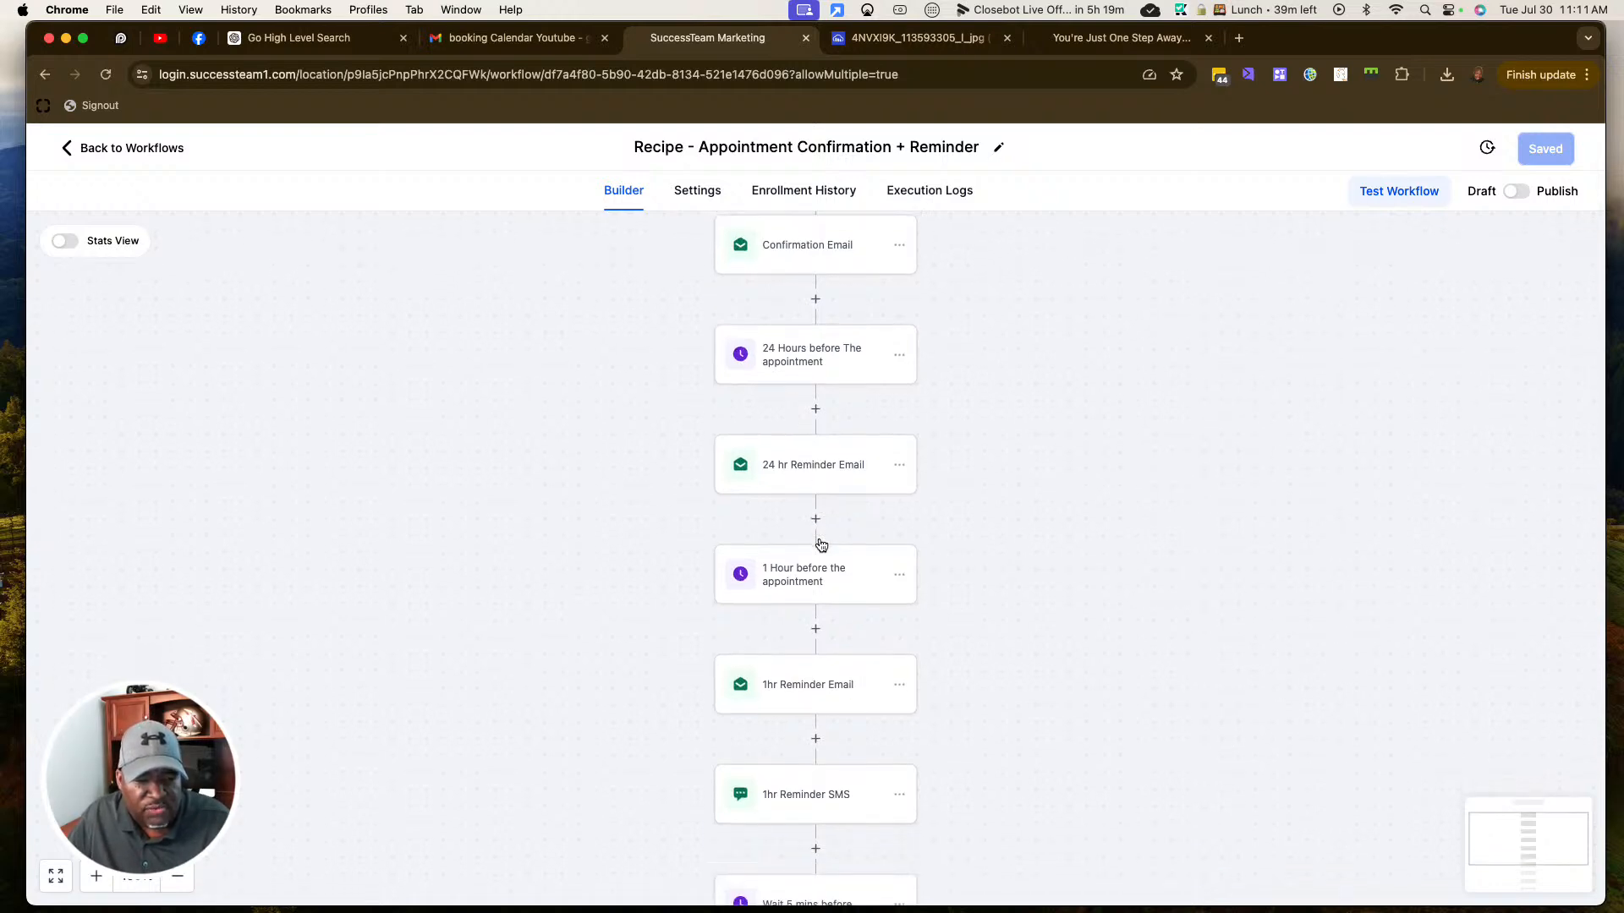
{"action": "scroll", "coordinate": [837, 573], "scroll_direction": "down", "scroll_amount": 4}
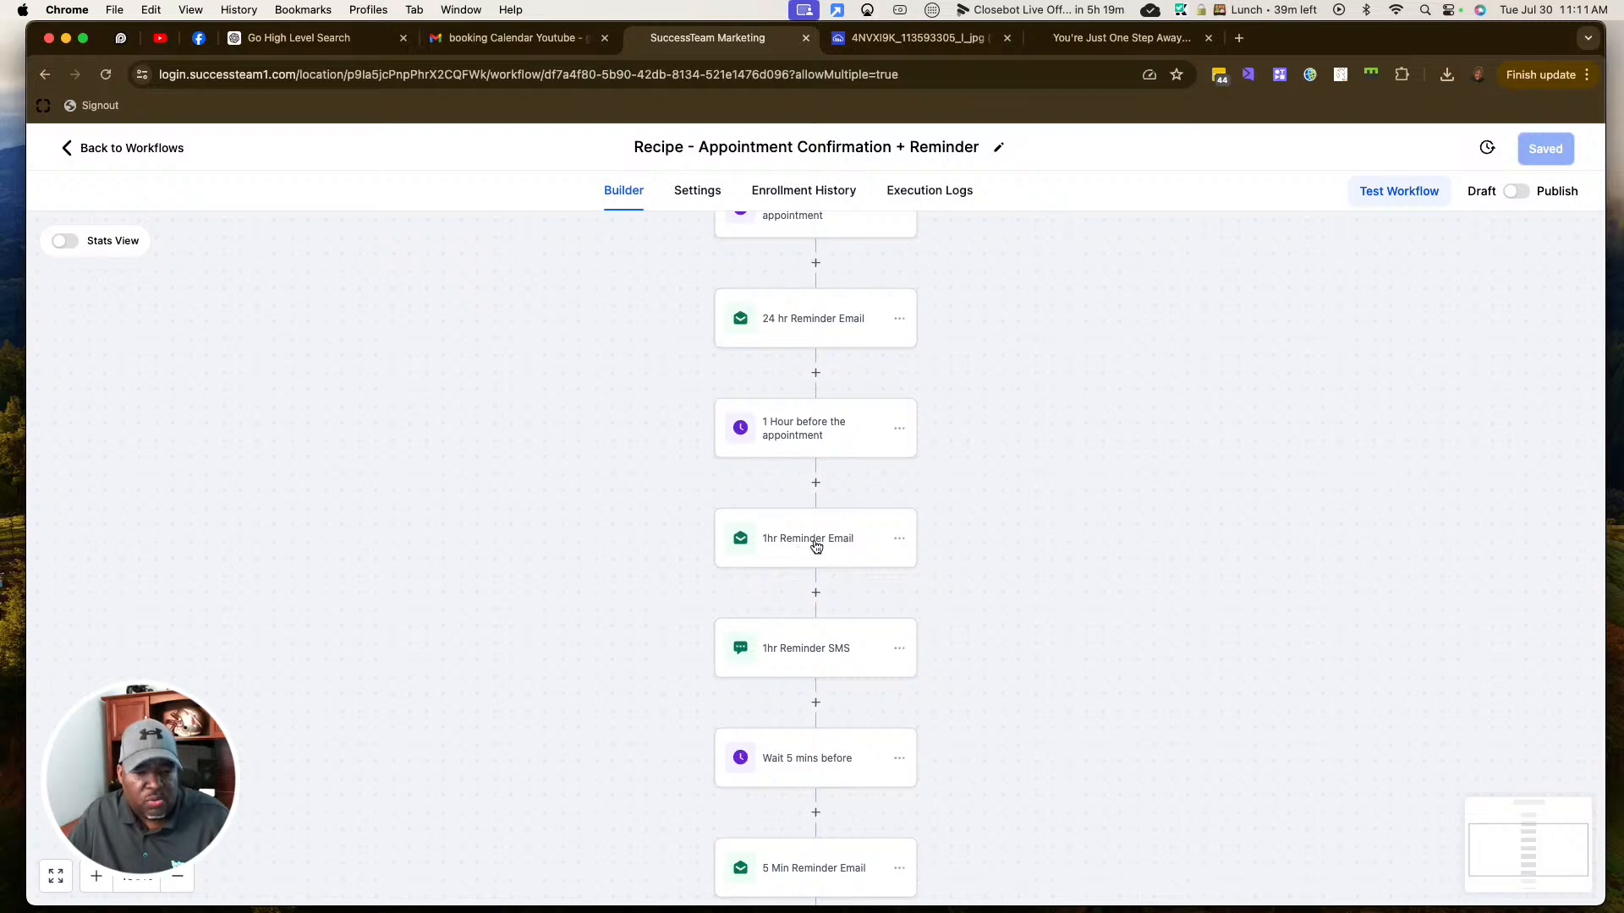
{"action": "scroll", "coordinate": [816, 546], "scroll_direction": "down", "scroll_amount": 1}
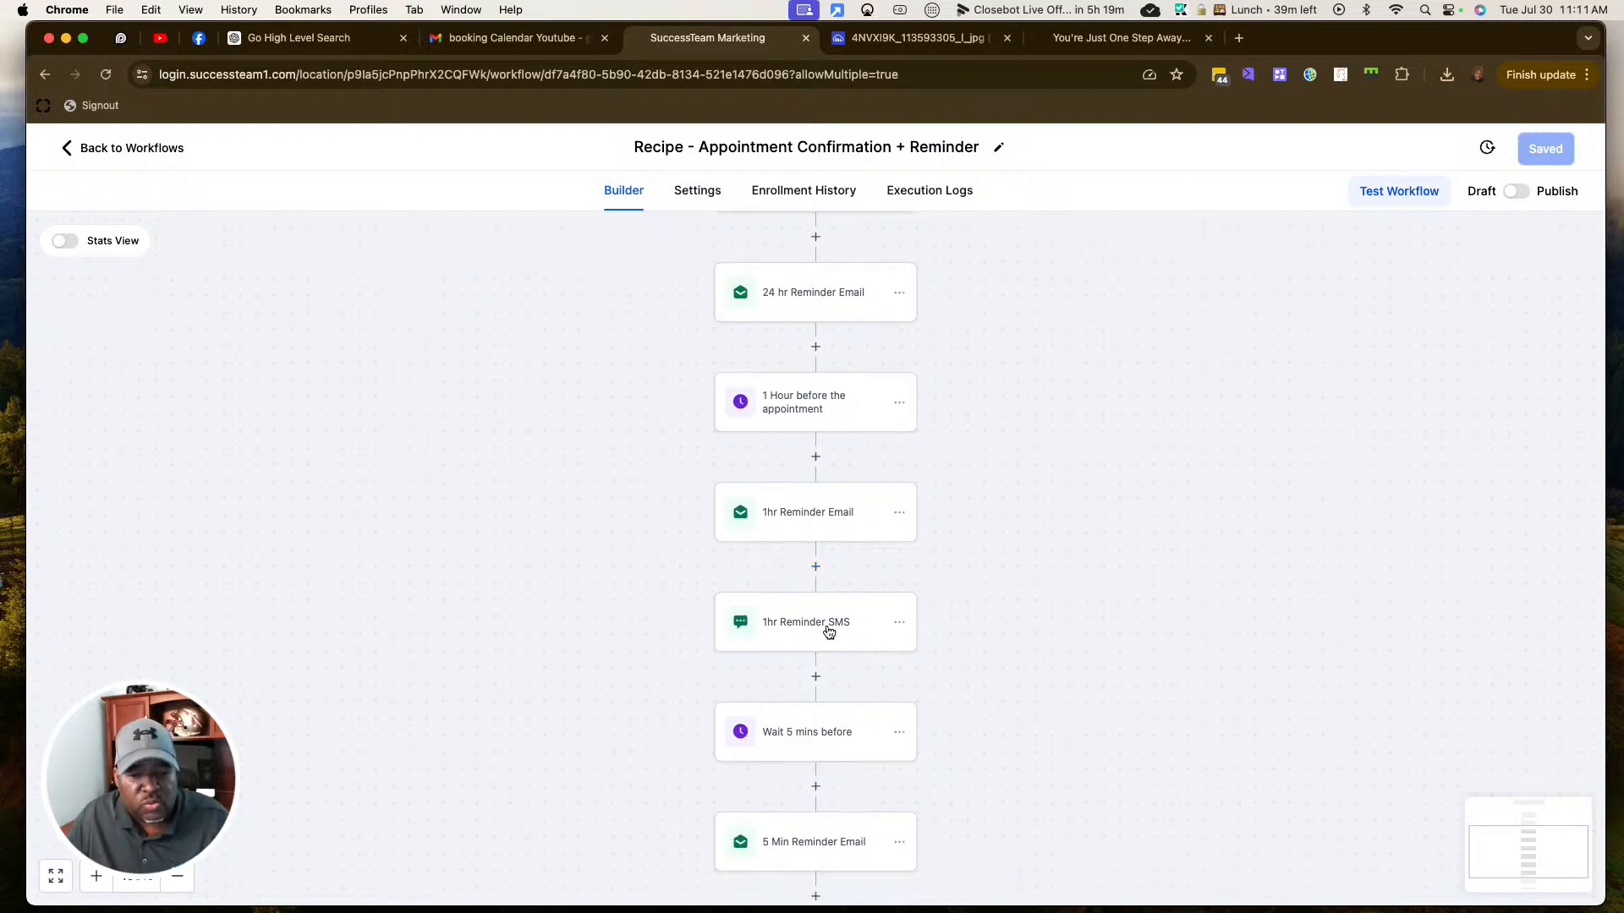
{"action": "scroll", "coordinate": [824, 628], "scroll_direction": "down", "scroll_amount": 1}
{"action": "scroll", "coordinate": [837, 710], "scroll_direction": "down", "scroll_amount": 4}
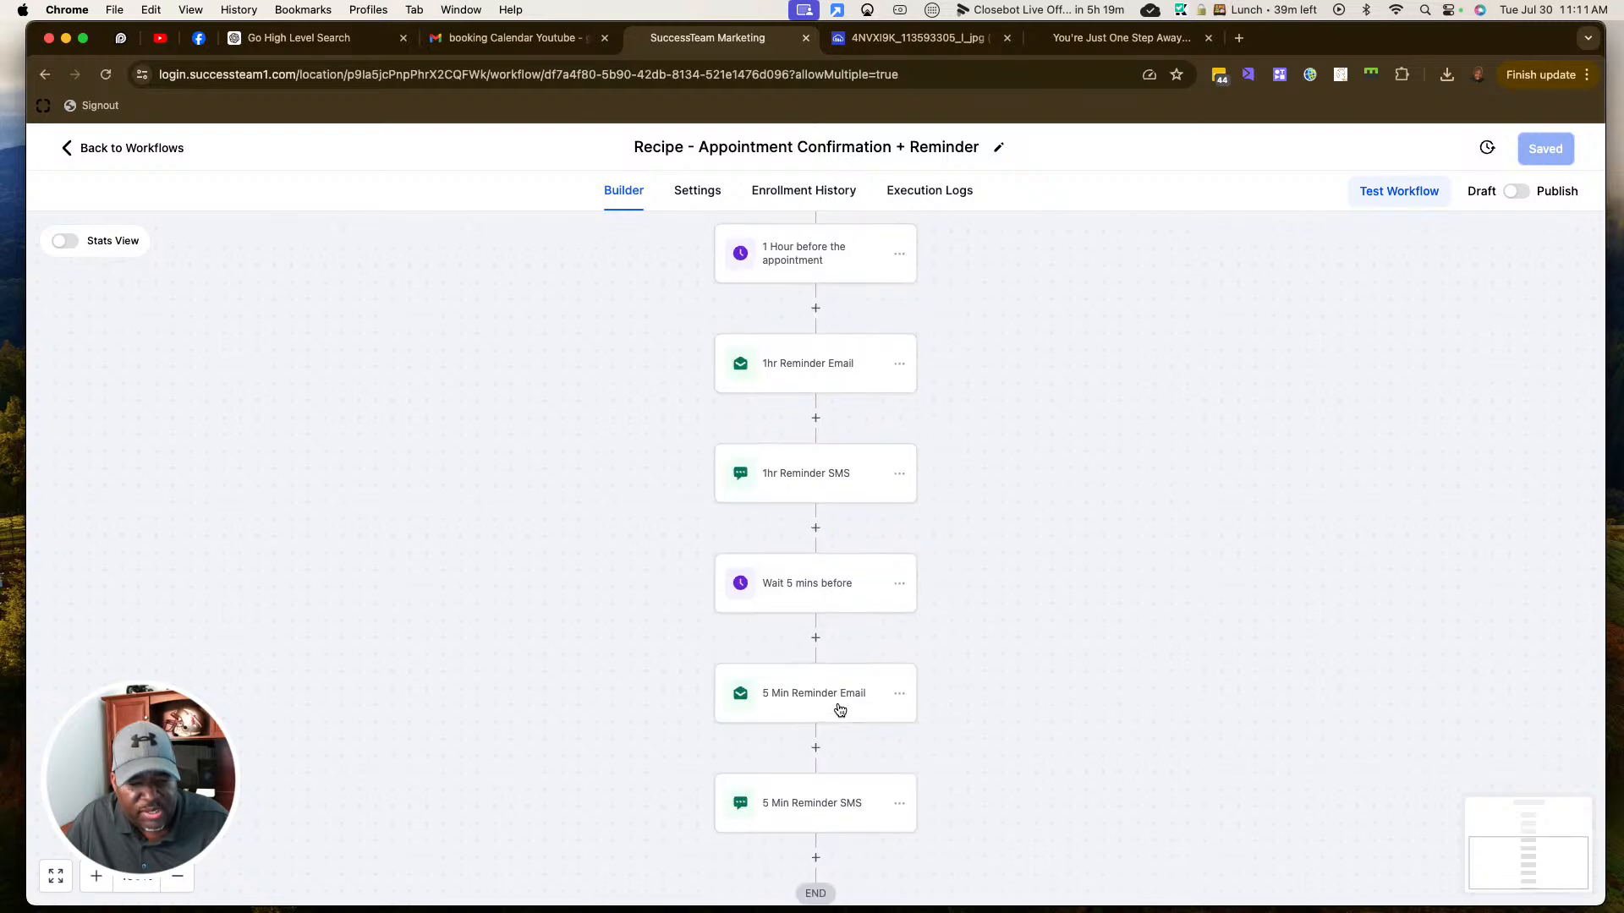
{"action": "scroll", "coordinate": [839, 710], "scroll_direction": "down", "scroll_amount": 1}
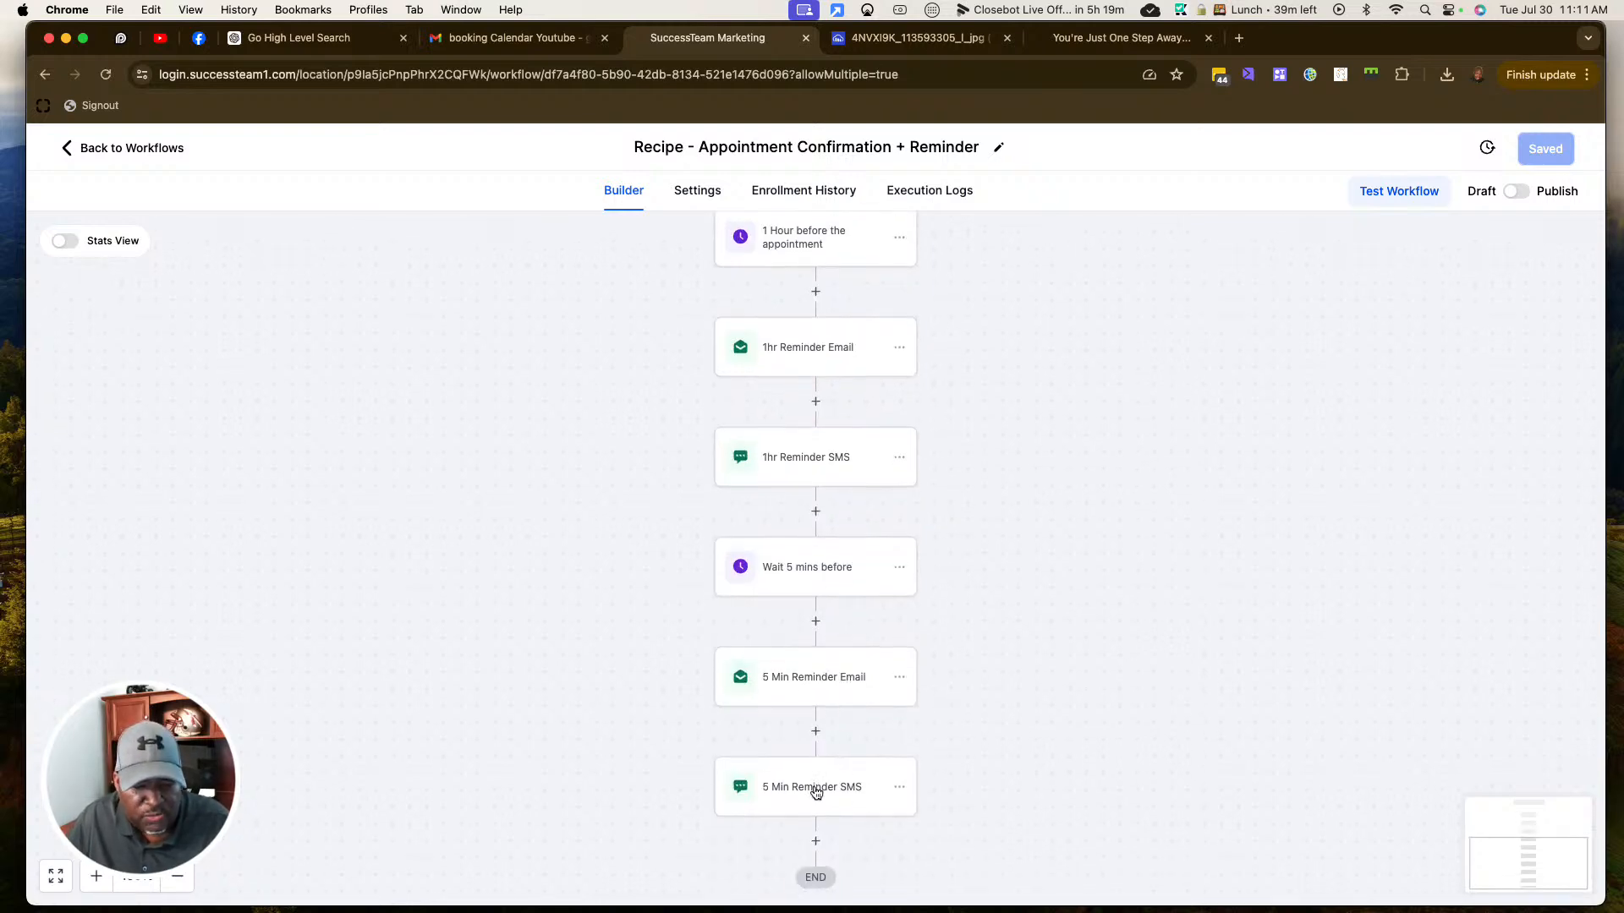
{"action": "scroll", "coordinate": [880, 719], "scroll_direction": "up", "scroll_amount": 2}
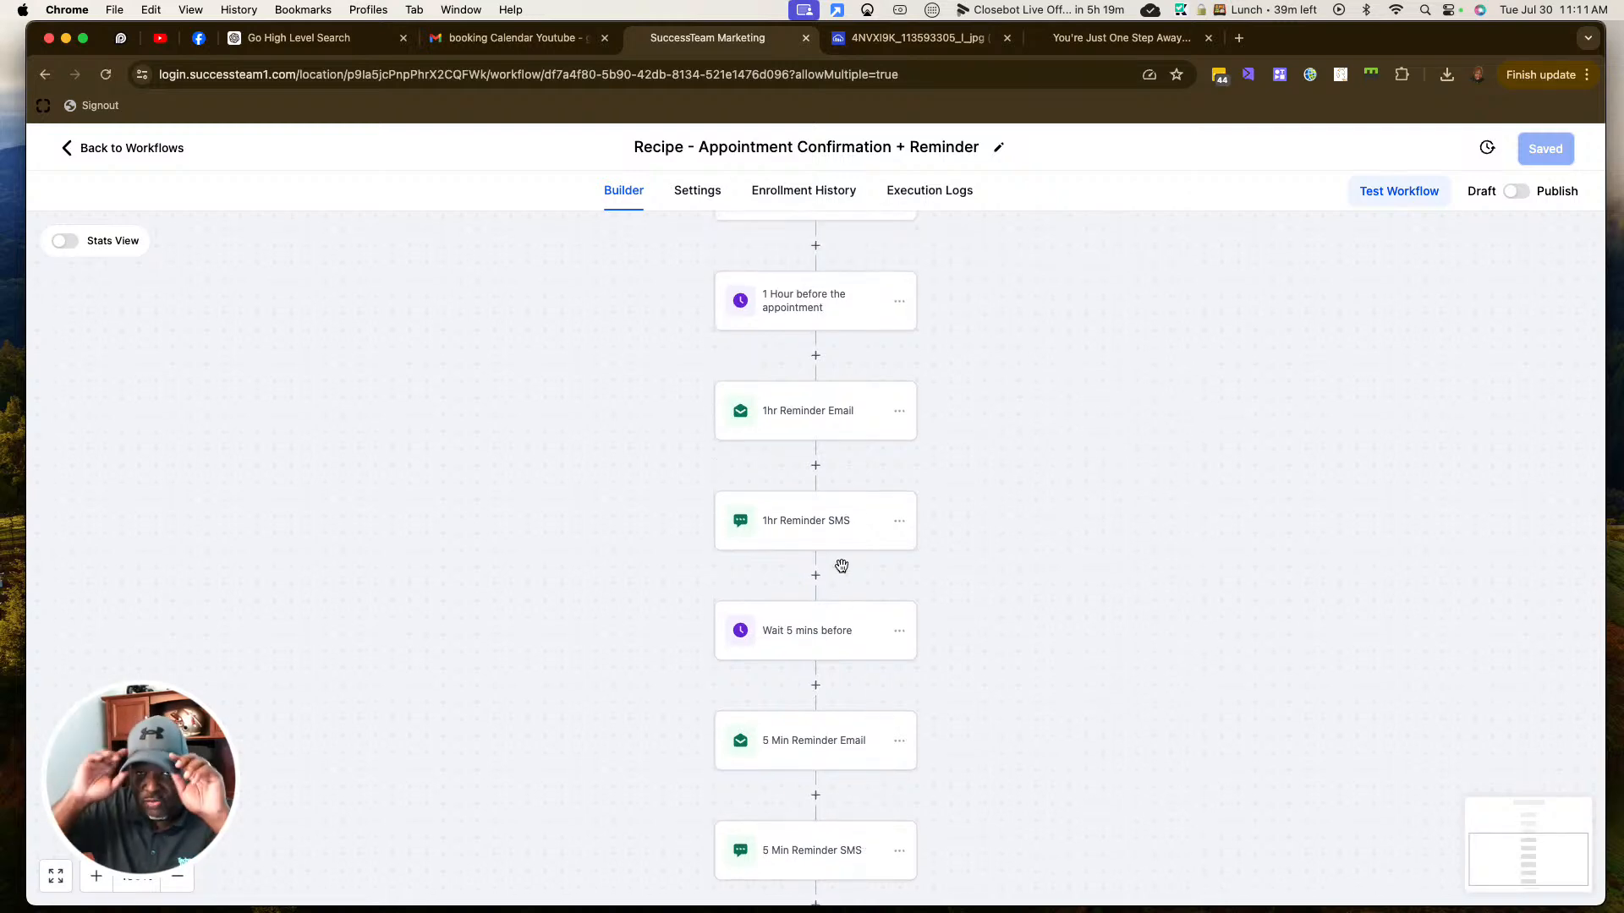
Show the delete options for the 1hr Reminder SMS action and dismiss them without deleting anything
{"action": "scroll", "coordinate": [842, 566], "scroll_direction": "down", "scroll_amount": 1}
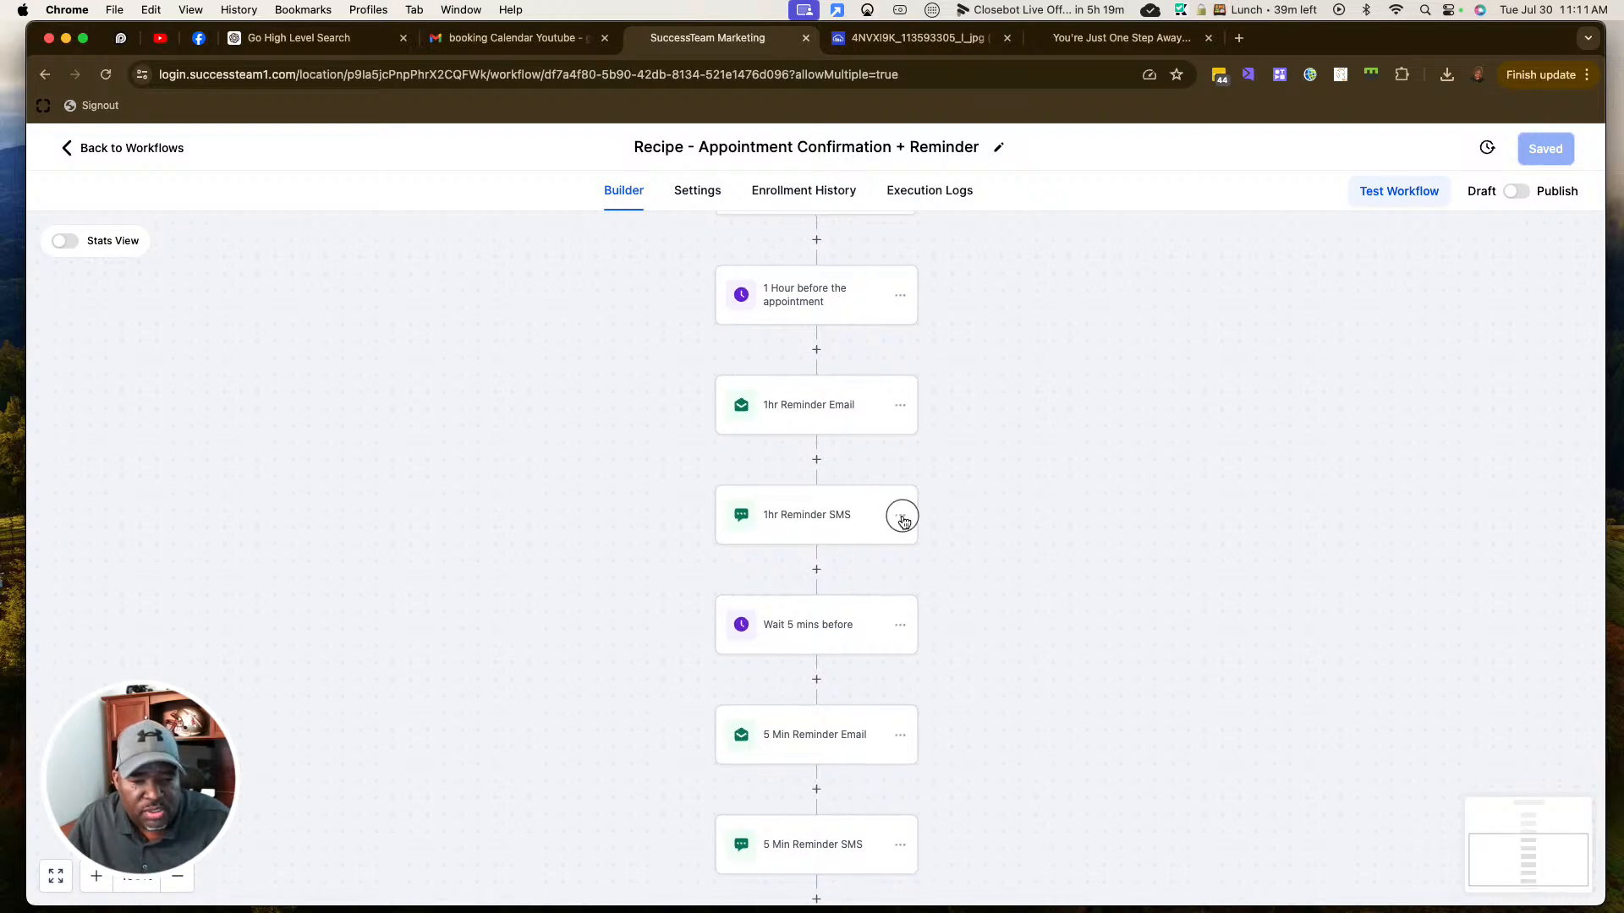
{"action": "left_click", "coordinate": [901, 516]}
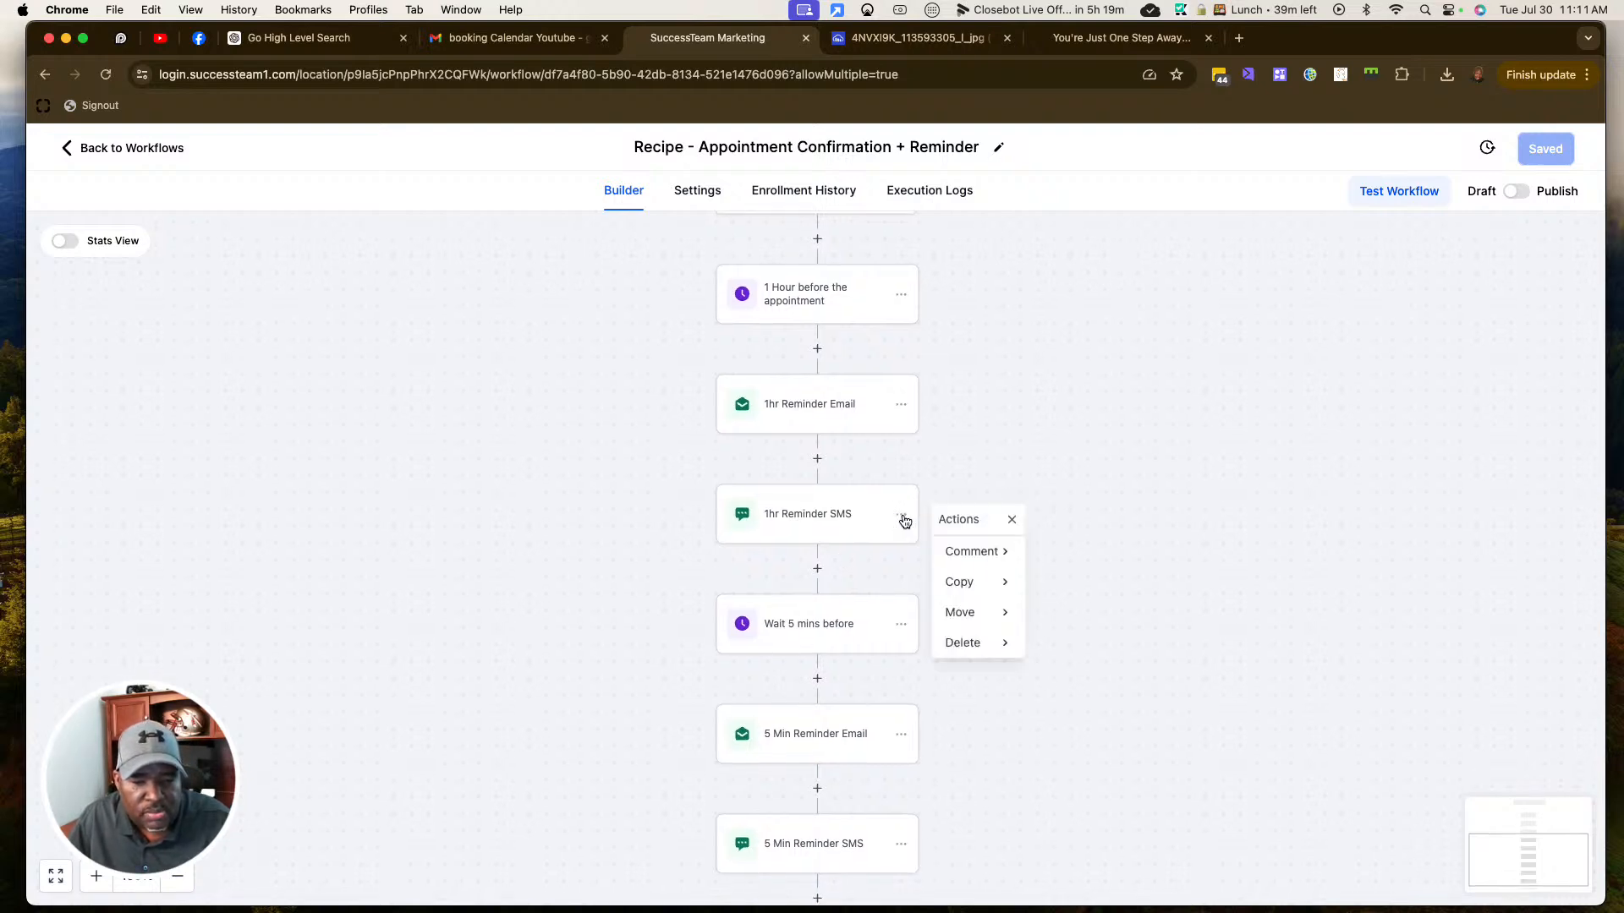
{"action": "left_click", "coordinate": [976, 646]}
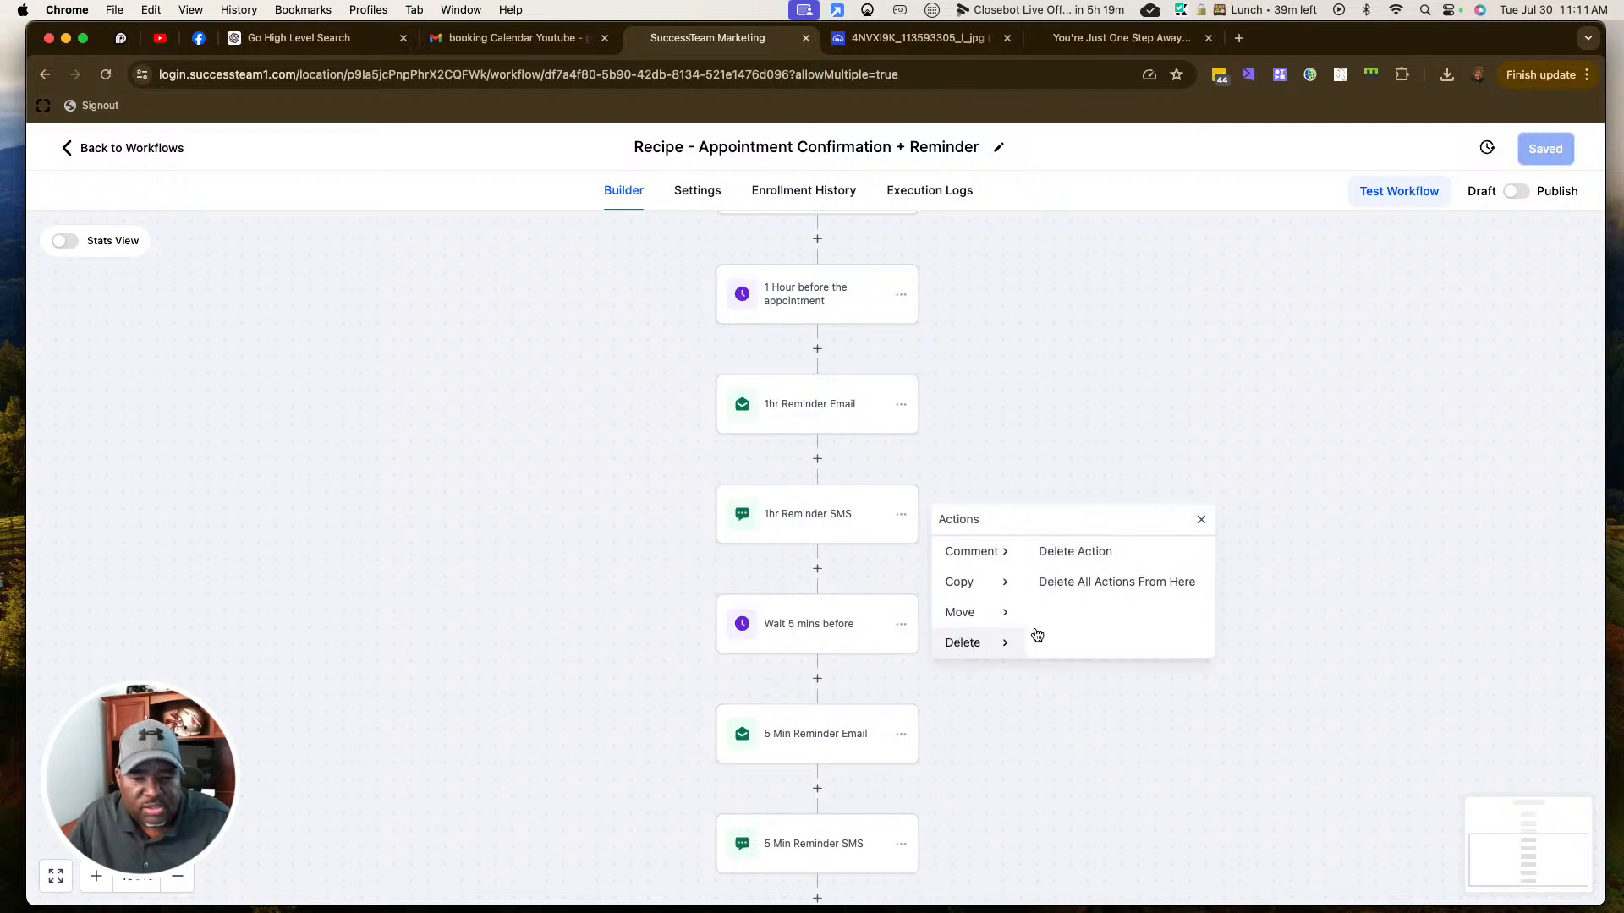
{"action": "left_click", "coordinate": [1037, 471]}
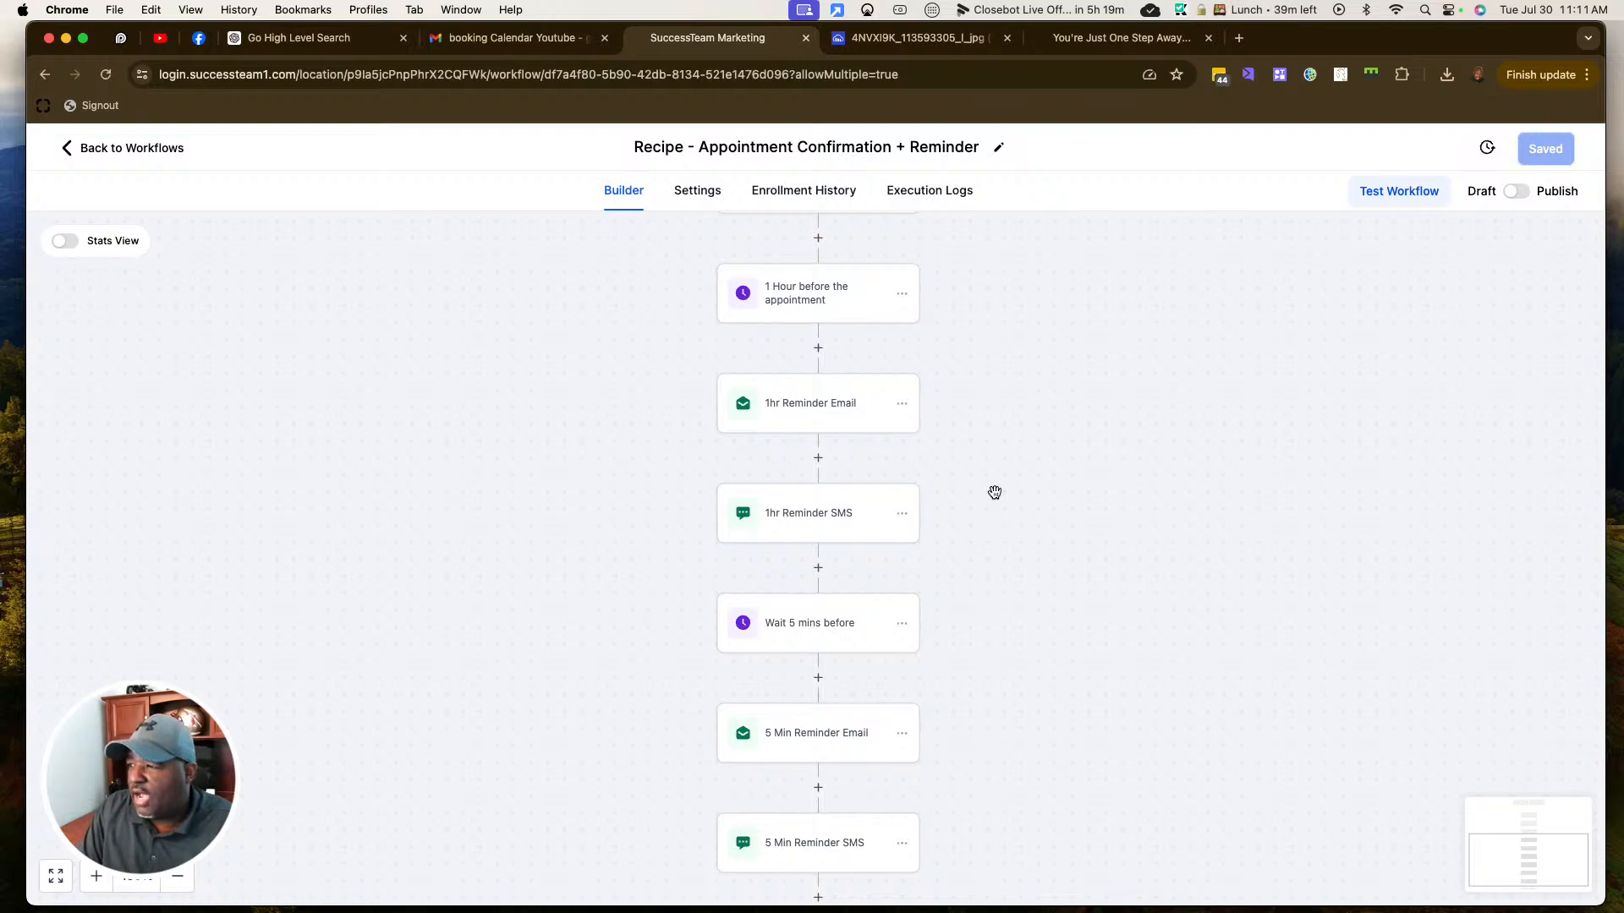
Review the closing 5-minute reminder email and SMS, and return to the Appointment trigger at the workflow's start
{"action": "scroll", "coordinate": [909, 575], "scroll_direction": "down", "scroll_amount": 1}
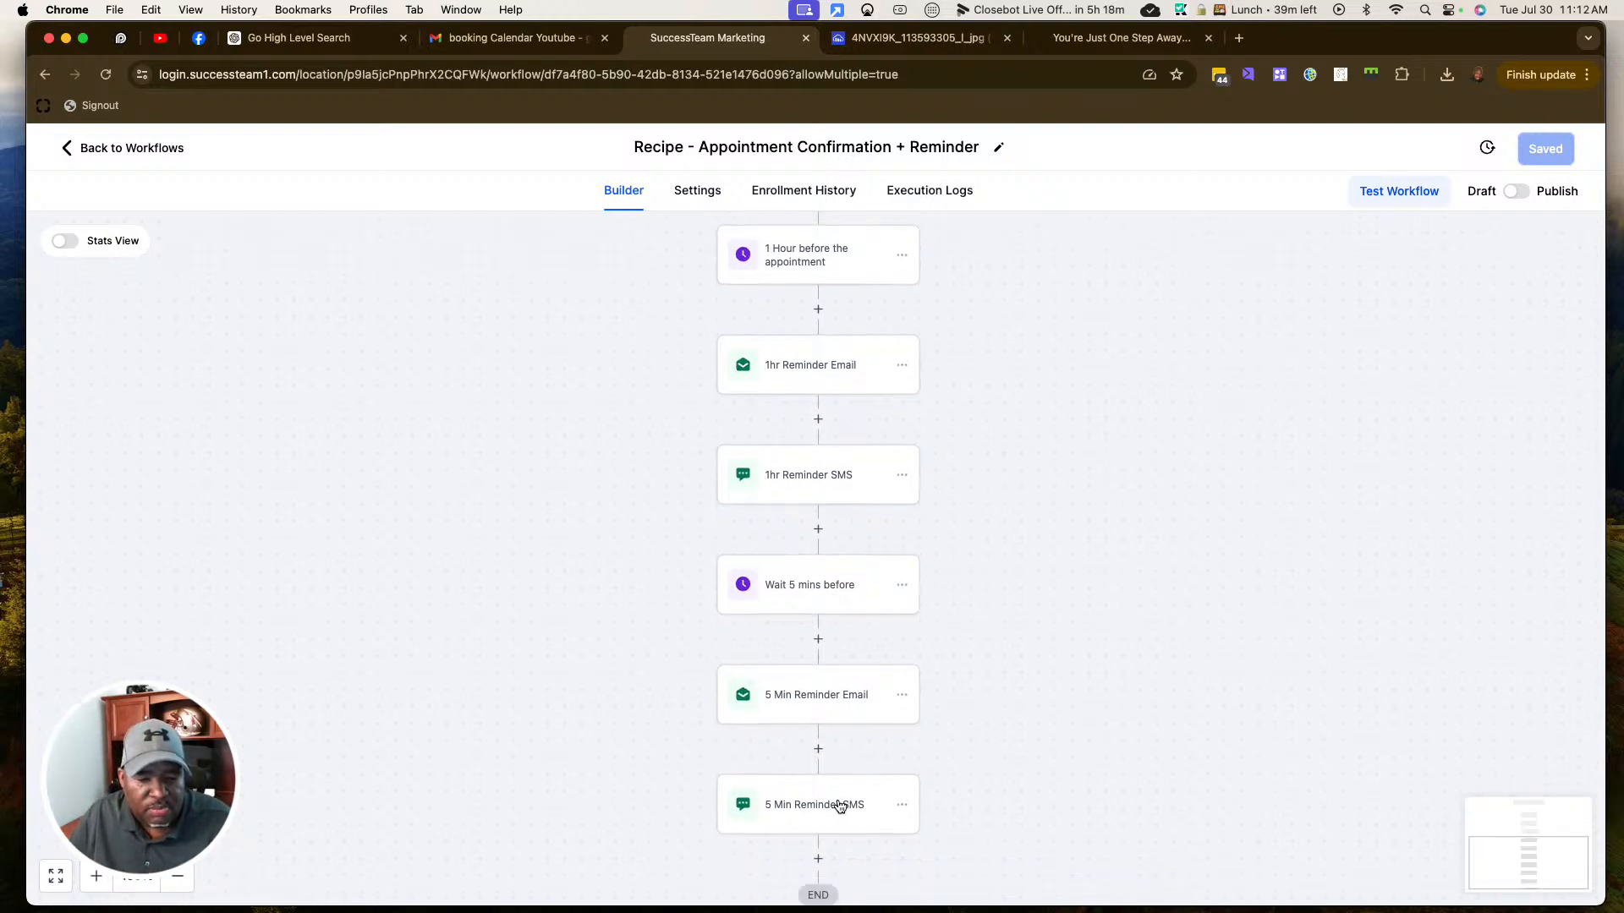
{"action": "scroll", "coordinate": [822, 541], "scroll_direction": "down", "scroll_amount": 1}
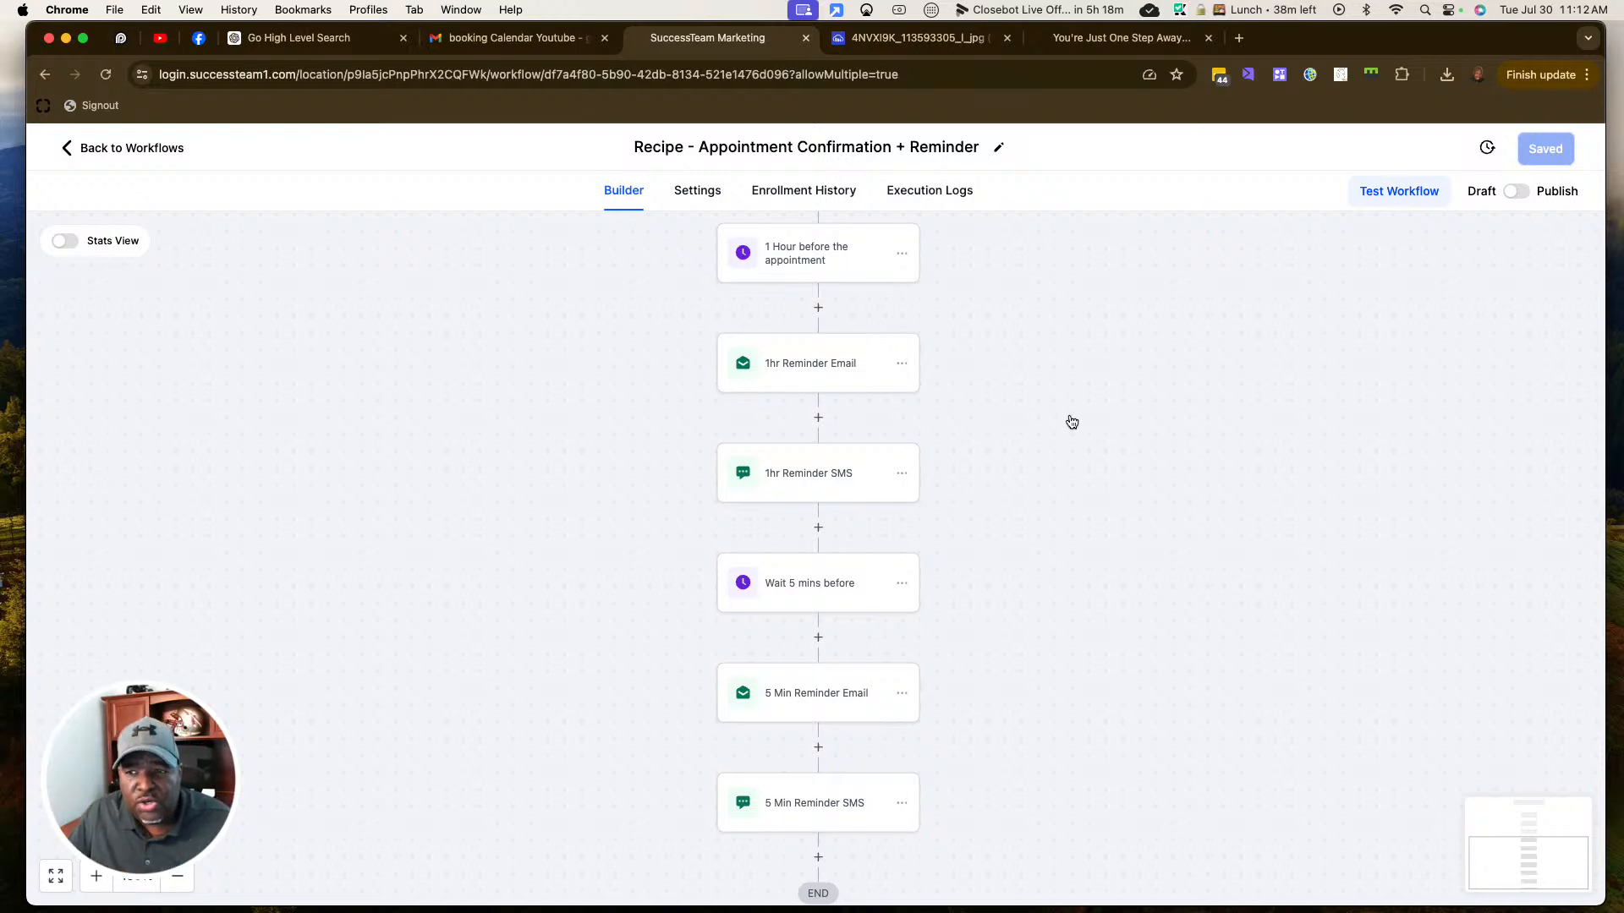
{"action": "scroll", "coordinate": [1073, 421], "scroll_direction": "up", "scroll_amount": 1}
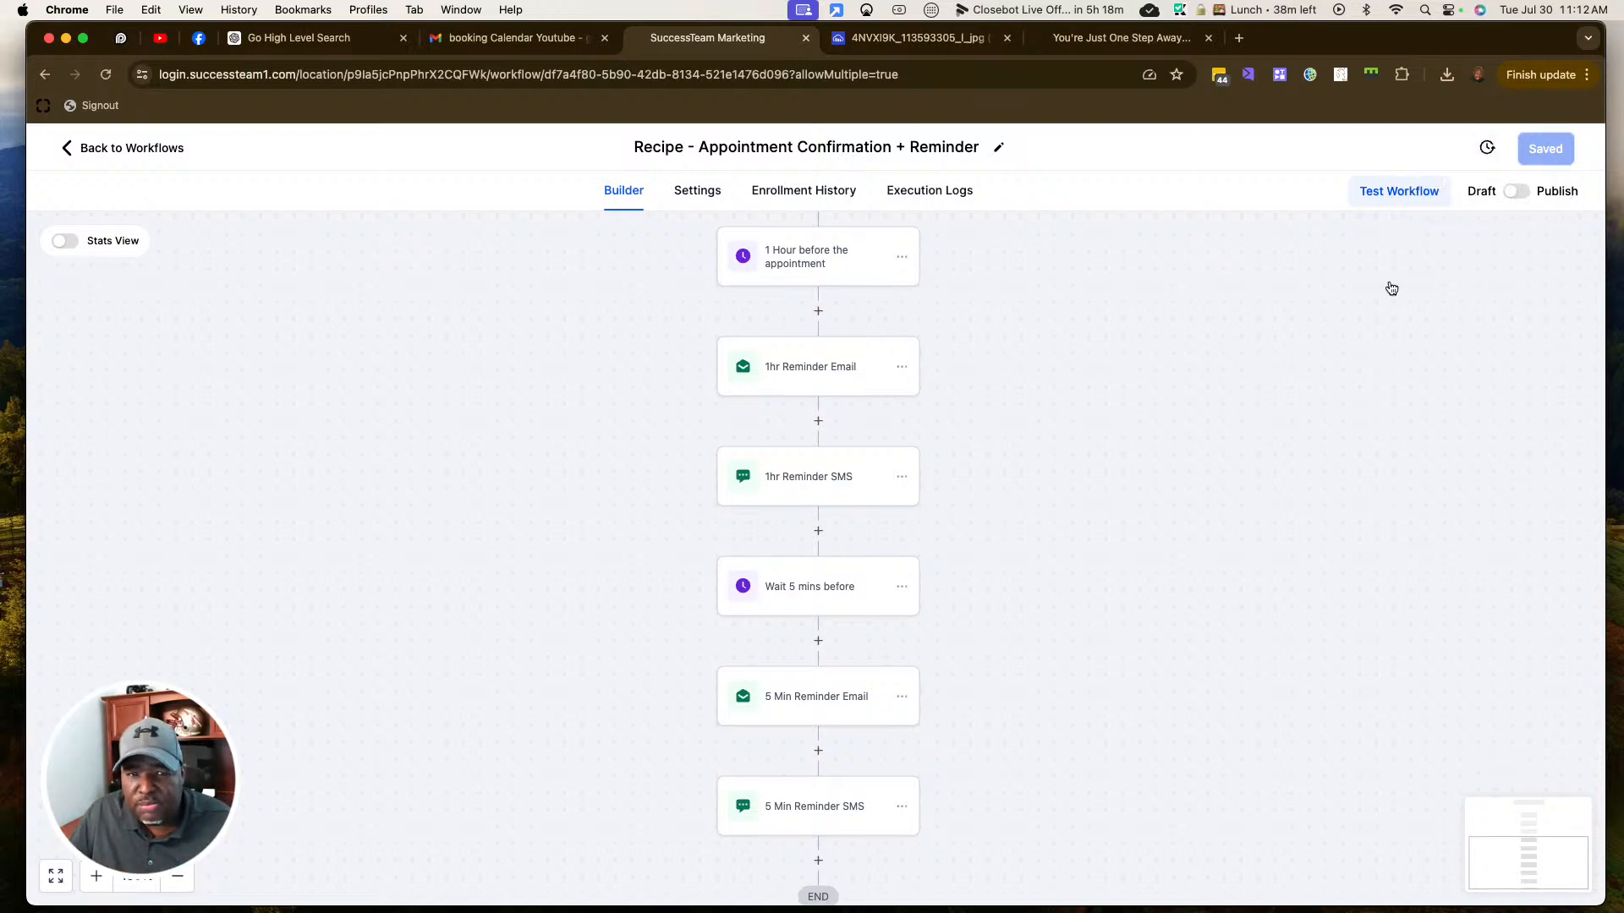
{"action": "scroll", "coordinate": [1102, 314], "scroll_direction": "up", "scroll_amount": 10}
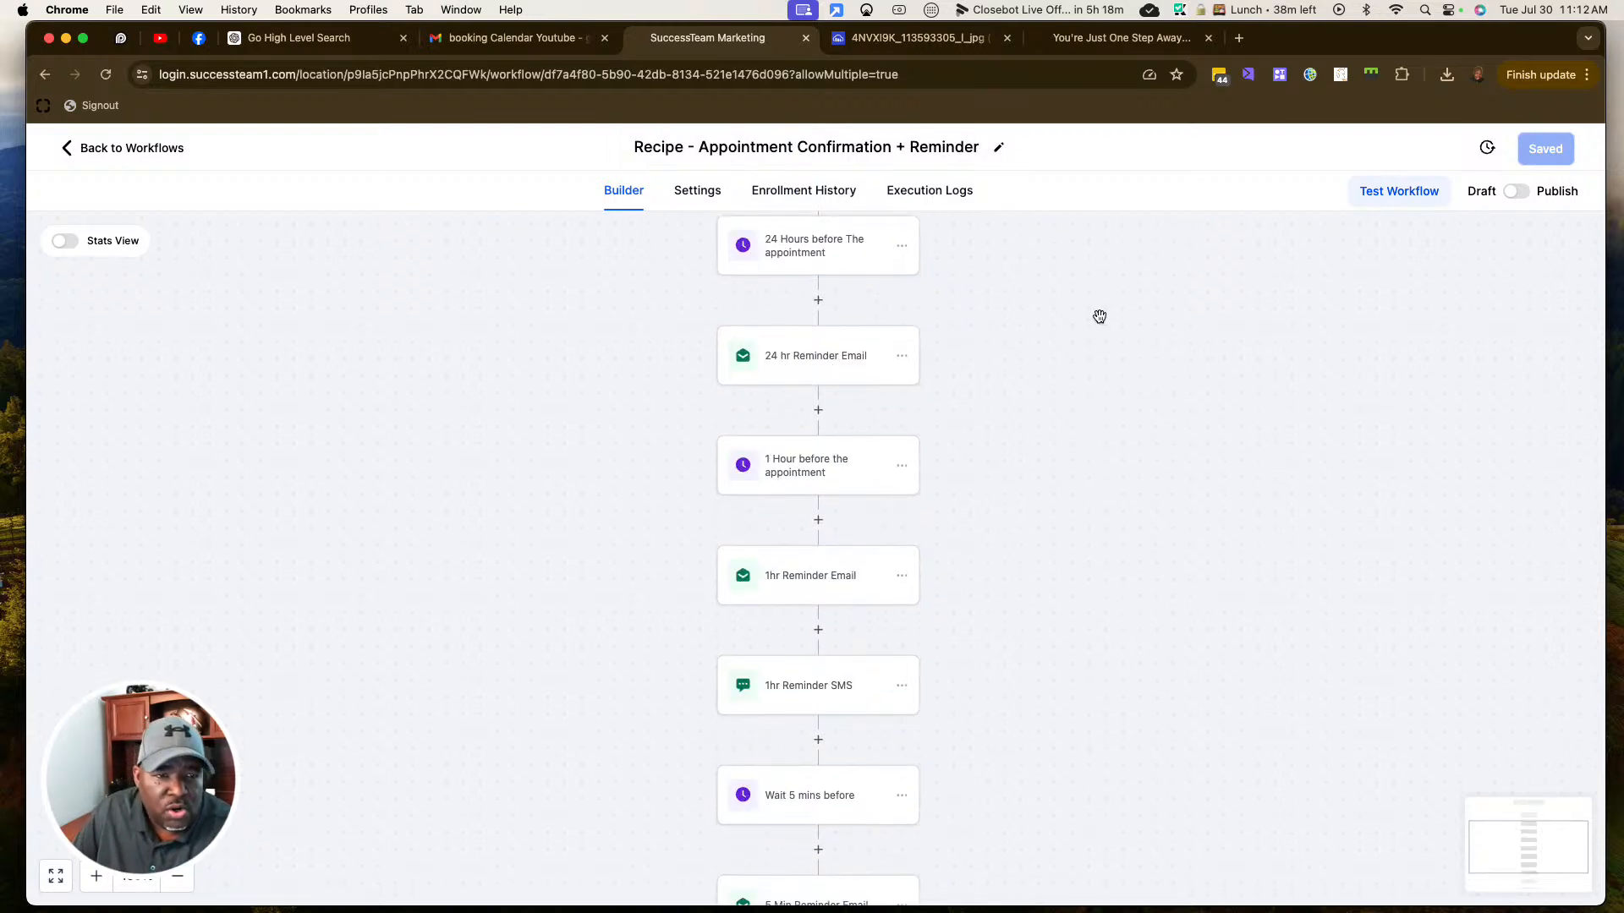
{"action": "scroll", "coordinate": [1095, 320], "scroll_direction": "down", "scroll_amount": 10}
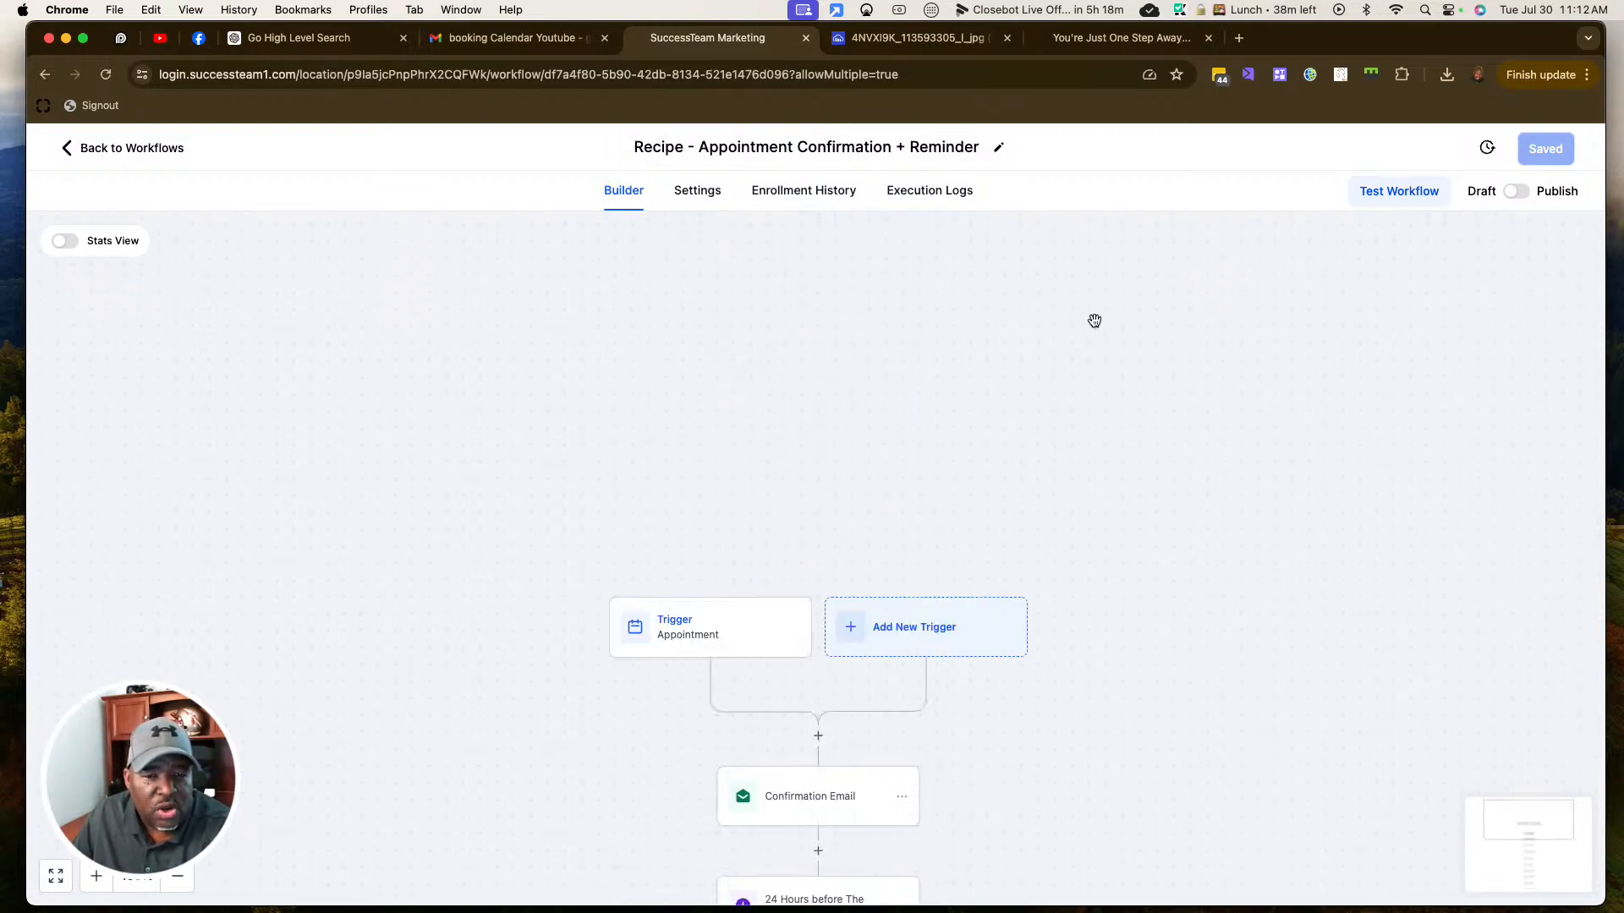